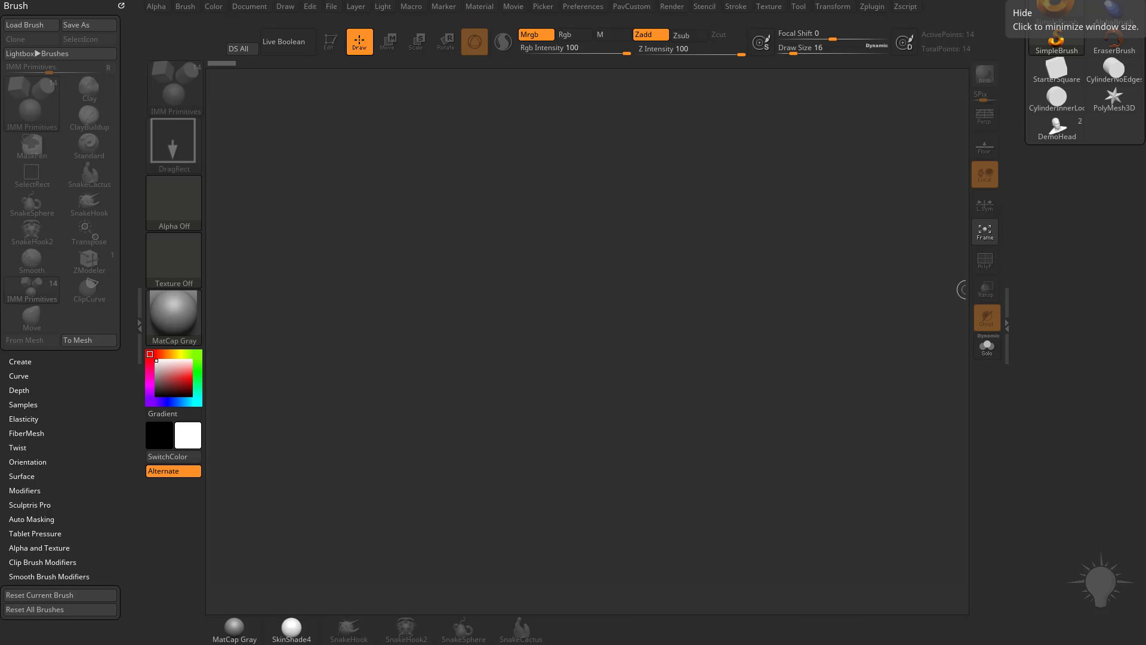
# Switch to the browser, open the ZB4 R8 What's New playlist and look through its list for the Live Boolean videos
pyautogui.moveTo(607, 611); pyautogui.dragTo(501, 51)
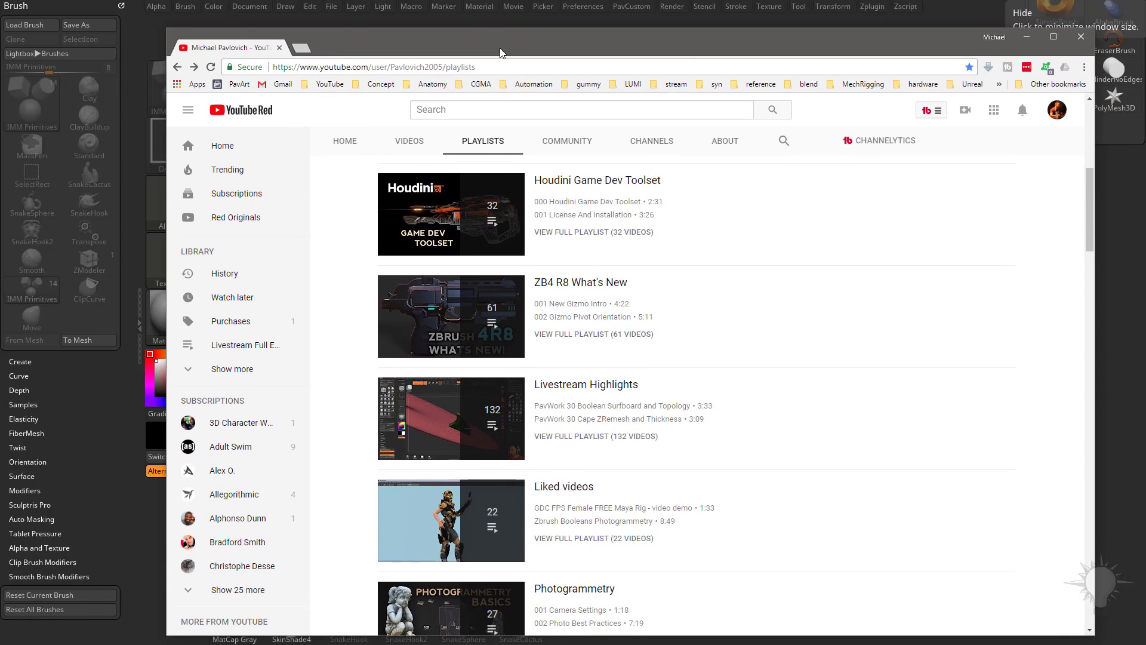
pyautogui.click(582, 286)
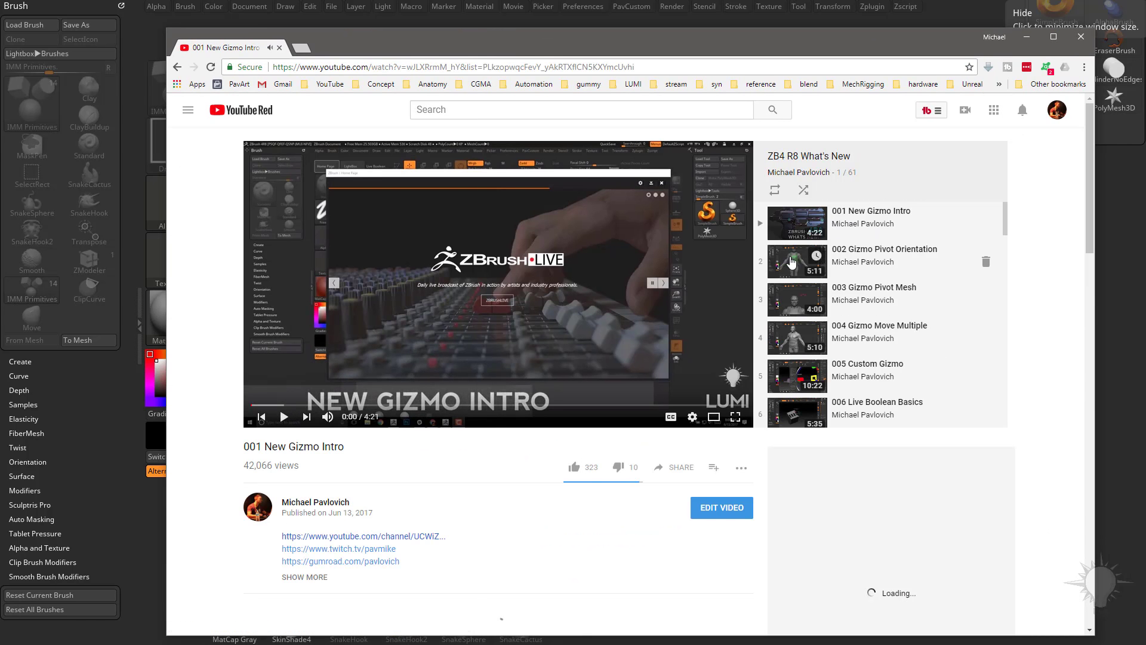
pyautogui.scroll(-2, 891, 231)
pyautogui.scroll(-2, 890, 233)
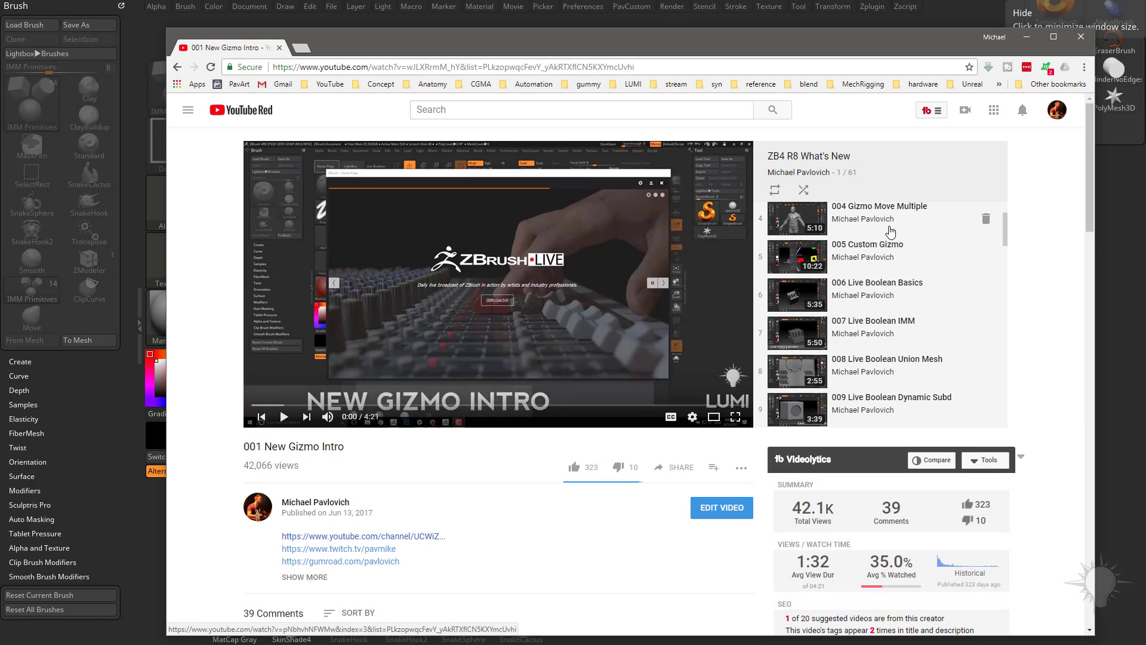
pyautogui.scroll(-3, 891, 246)
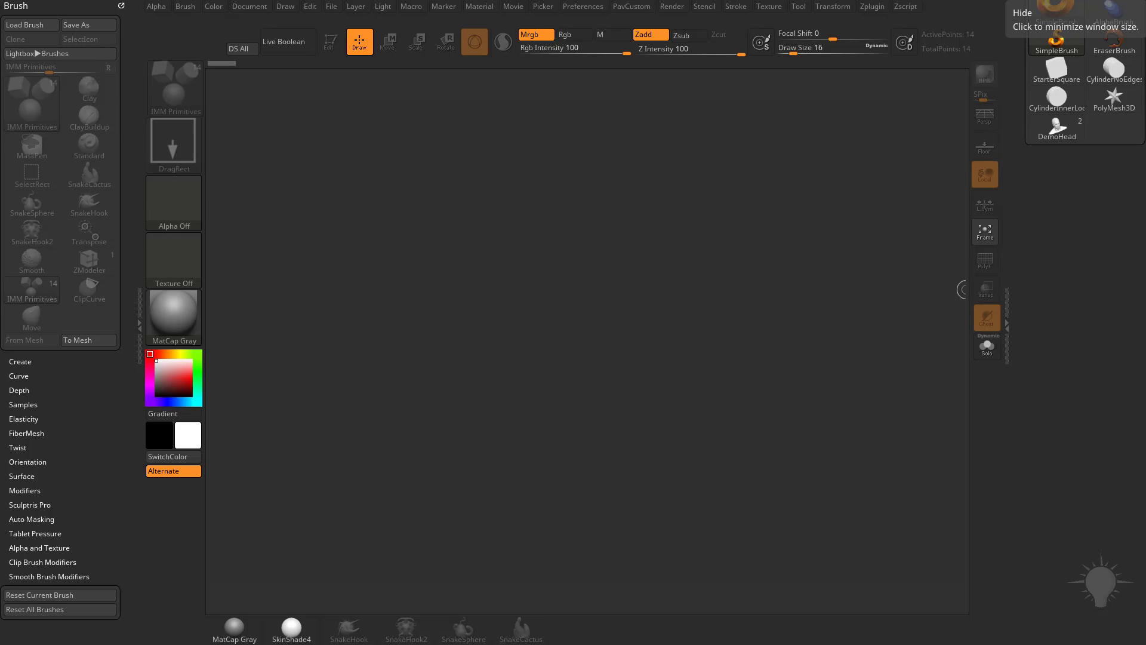
# Back in ZBrush, draw a Cube3D on the canvas and enter Edit mode
pyautogui.scroll(3, 1039, 201)
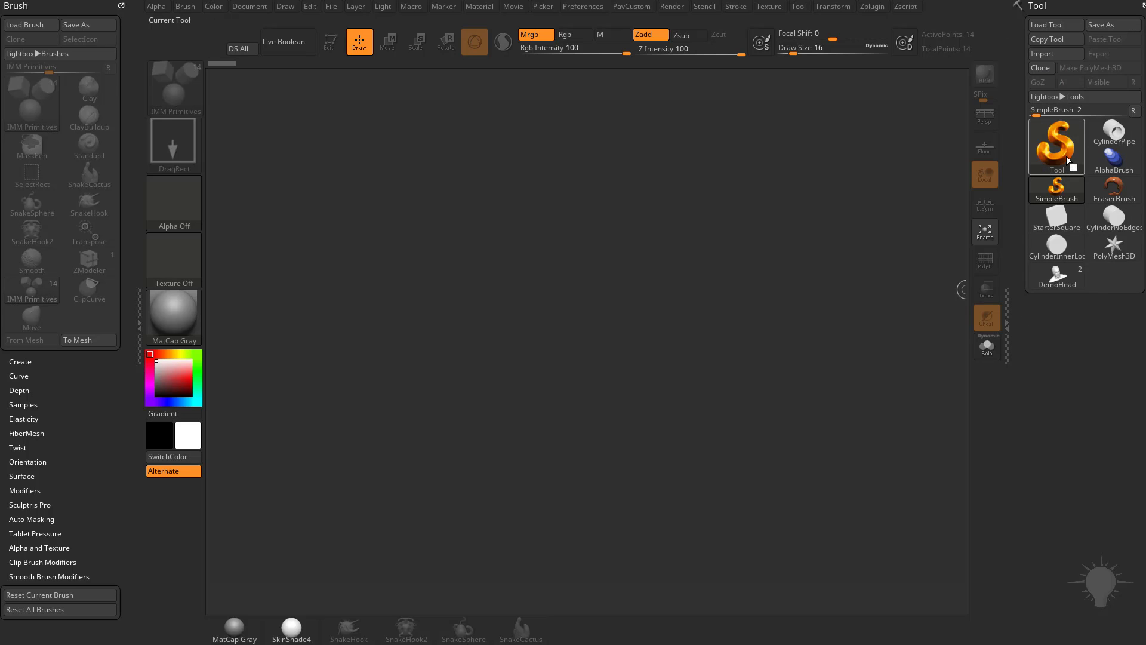
pyautogui.click(1061, 144)
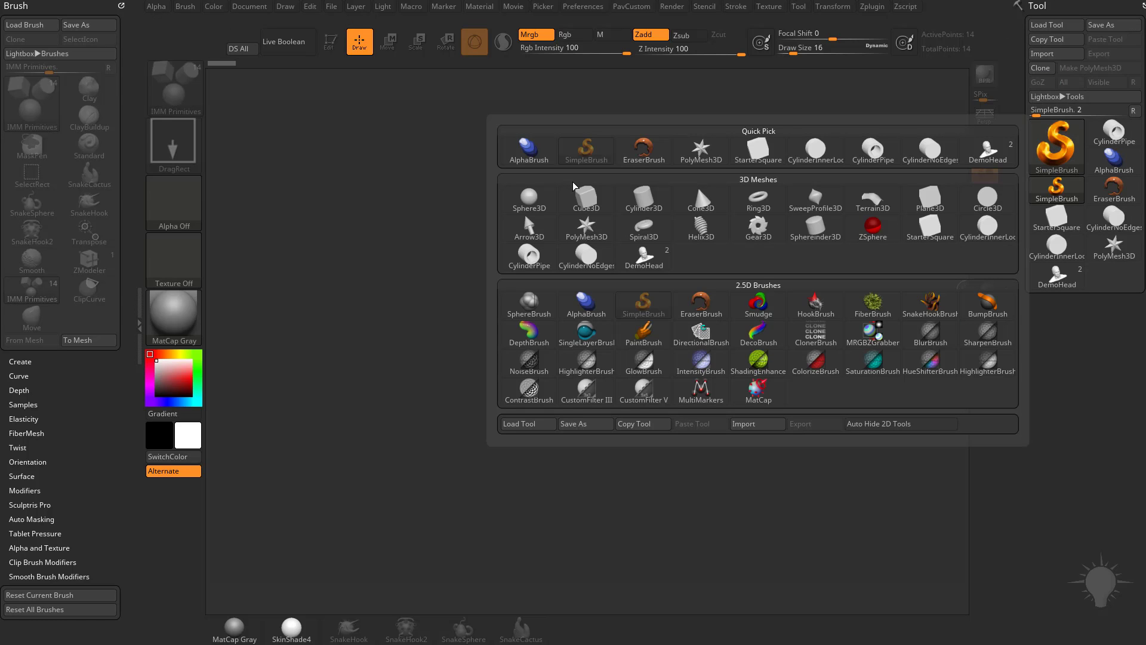
pyautogui.click(586, 197)
pyautogui.moveTo(533, 346); pyautogui.dragTo(581, 498)
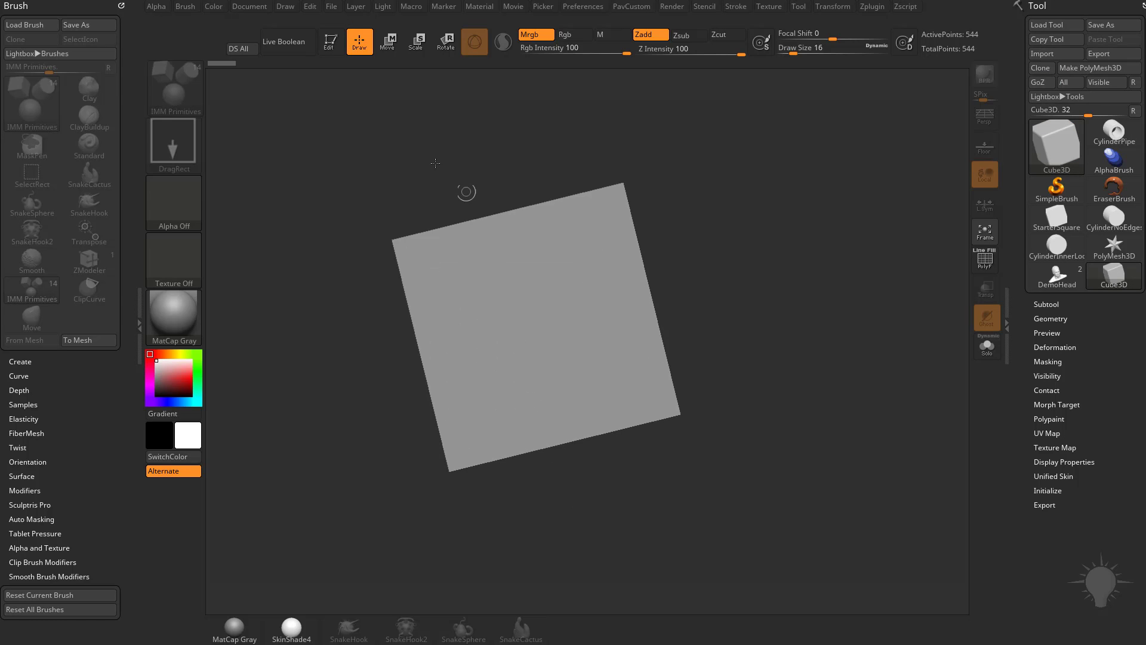
pyautogui.click(330, 42)
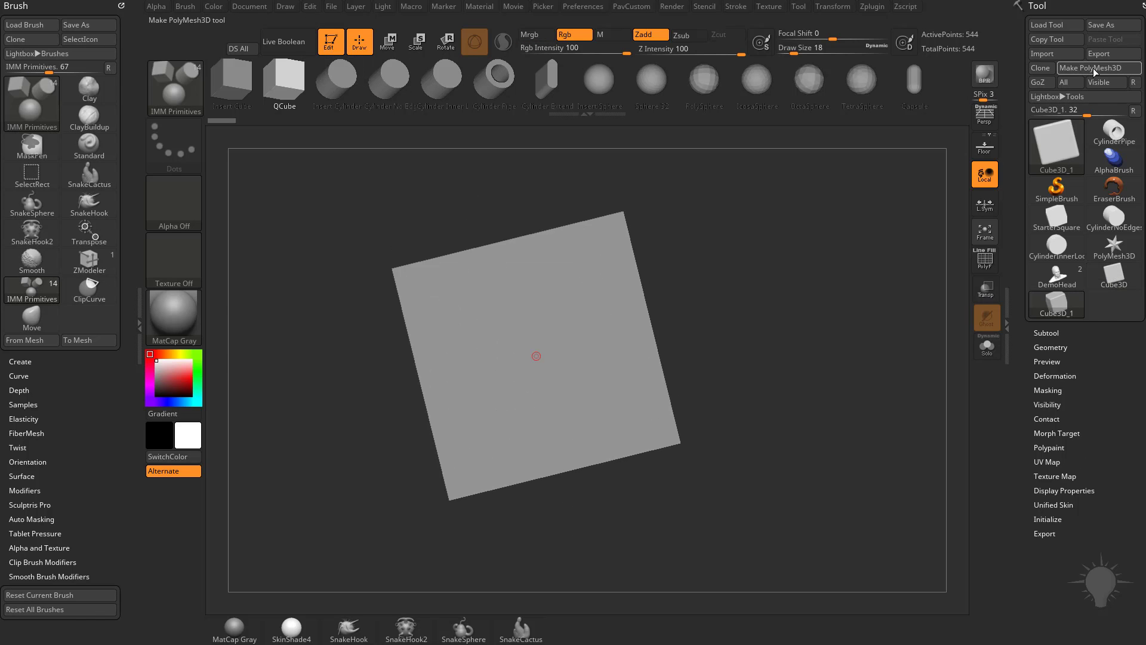
# Convert the cube to a PolyMesh3D and display its polyframe
pyautogui.moveTo(851, 219); pyautogui.dragTo(842, 300)
pyautogui.click(984, 260)
pyautogui.moveTo(947, 268); pyautogui.dragTo(891, 288)
# Duplicate the cube subtool and move the copy up and sideways so it still overlaps a corner of the original
pyautogui.click(1045, 332)
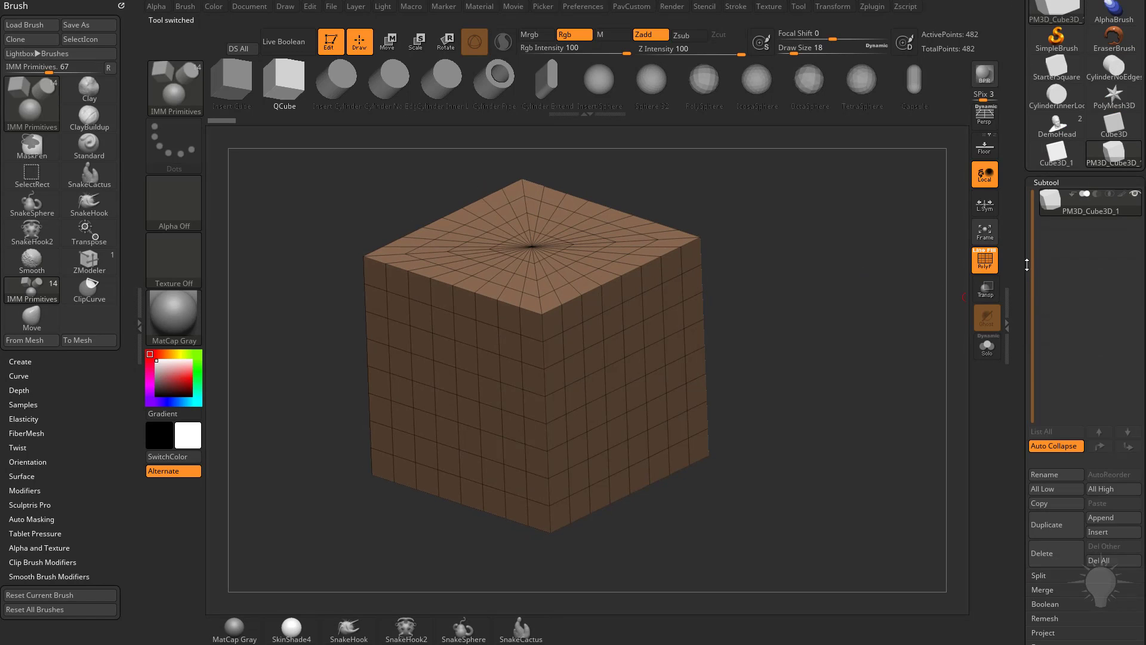
pyautogui.moveTo(857, 335); pyautogui.dragTo(857, 327)
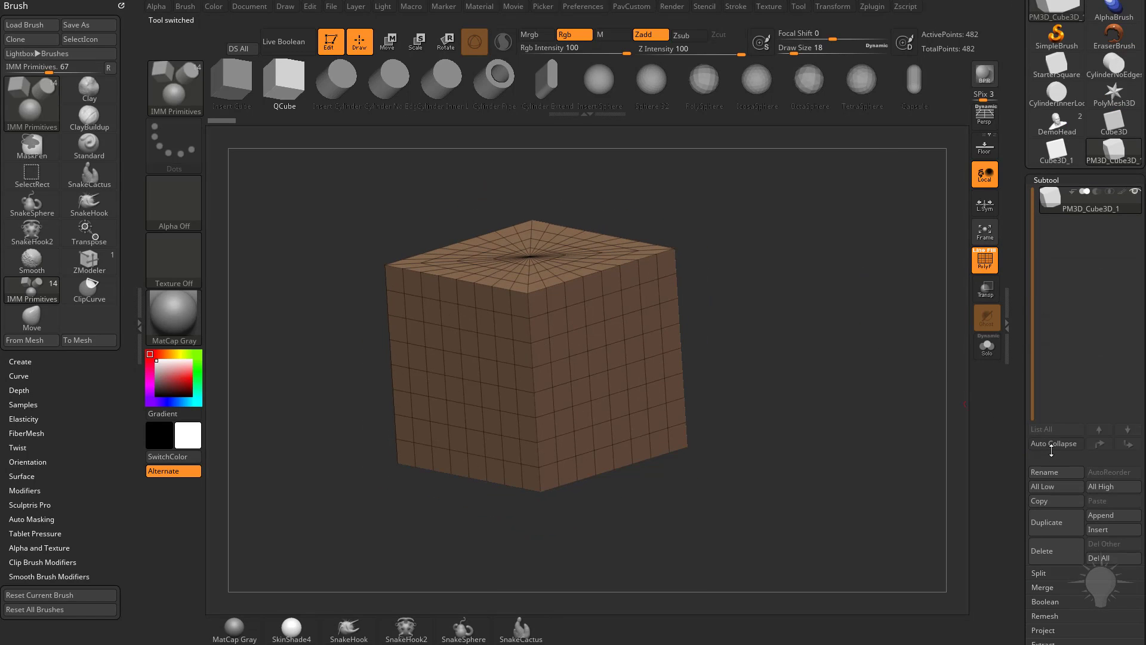
pyautogui.click(1049, 523)
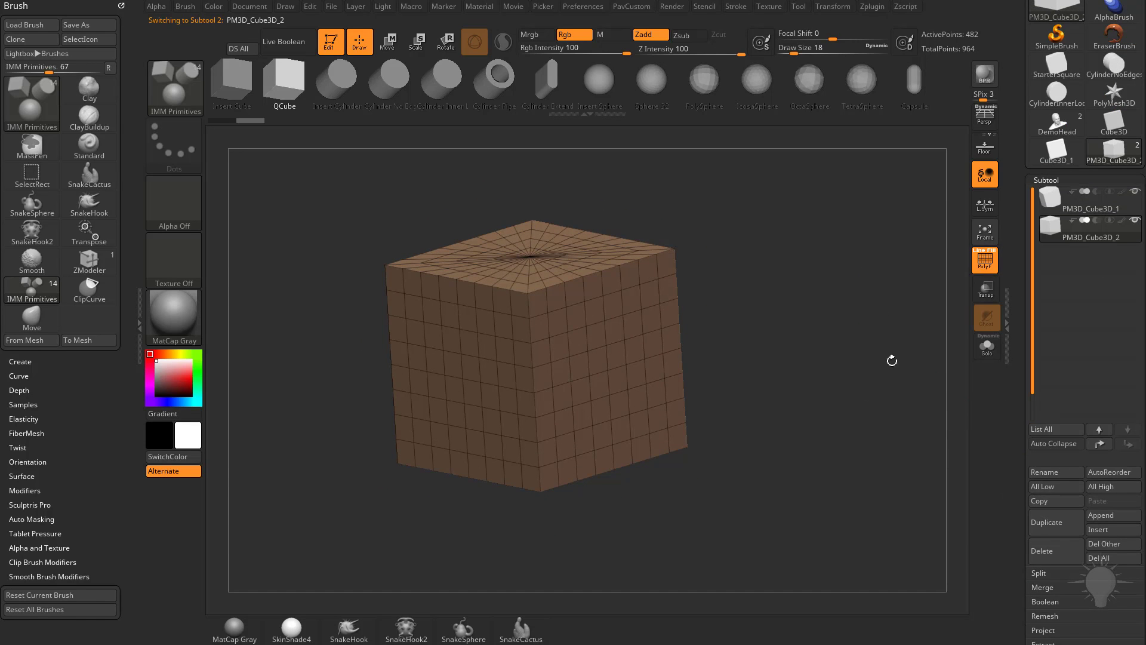
pyautogui.press('w')
pyautogui.keyDown('alt'); pyautogui.moveTo(859, 371); pyautogui.dragTo(831, 357); pyautogui.keyUp('alt')
pyautogui.moveTo(567, 398)
pyautogui.mouseDown()
pyautogui.moveTo(485, 335)
pyautogui.moveTo(416, 325)
pyautogui.mouseUp()
pyautogui.moveTo(734, 287); pyautogui.dragTo(669, 328)
pyautogui.press('q')
# Switch the active subtool back and forth between the original cube and its copy, ending on the copy
pyautogui.moveTo(749, 279); pyautogui.dragTo(770, 310)
pyautogui.keyDown('alt'); pyautogui.click(648, 337); pyautogui.keyUp('alt')
pyautogui.keyDown('alt'); pyautogui.click(574, 310); pyautogui.keyUp('alt')
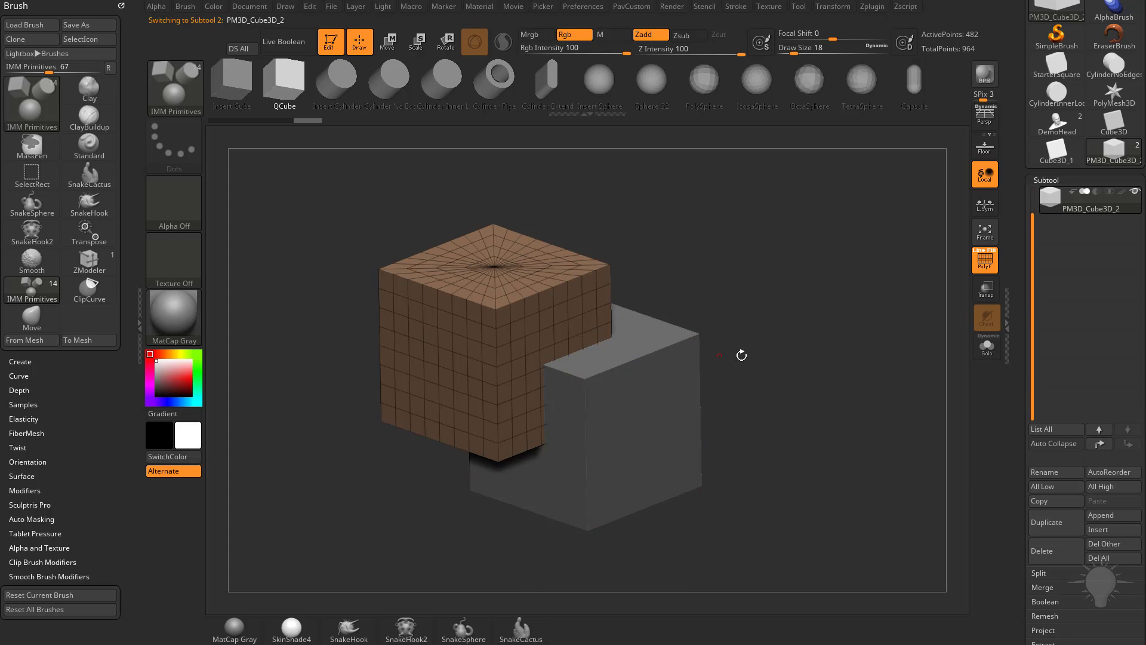
pyautogui.hotkey('ctrl', 'shift', 'z')
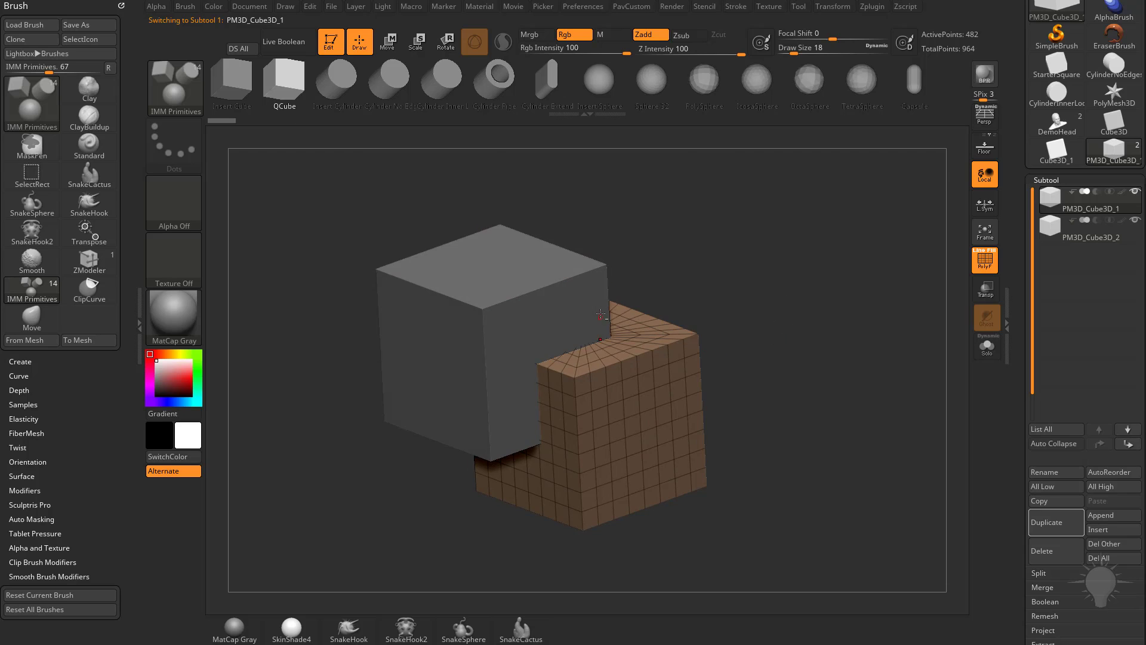
pyautogui.hotkey('ctrl', 'z')
pyautogui.hotkey('ctrl', 'shift', 'z')
pyautogui.hotkey('ctrl', 'z')
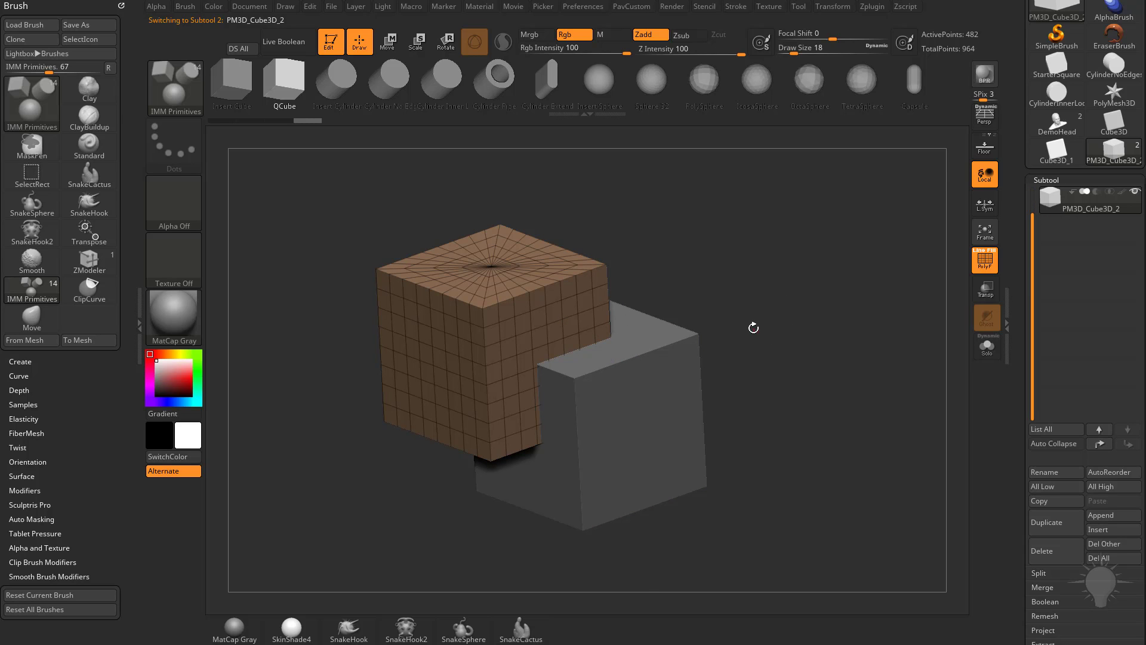
# Set the draw size to 41 and make the copied cube the active entry in the subtool list
pyautogui.press('s')
pyautogui.moveTo(754, 327); pyautogui.dragTo(761, 328)
pyautogui.scroll(1, 1035, 232)
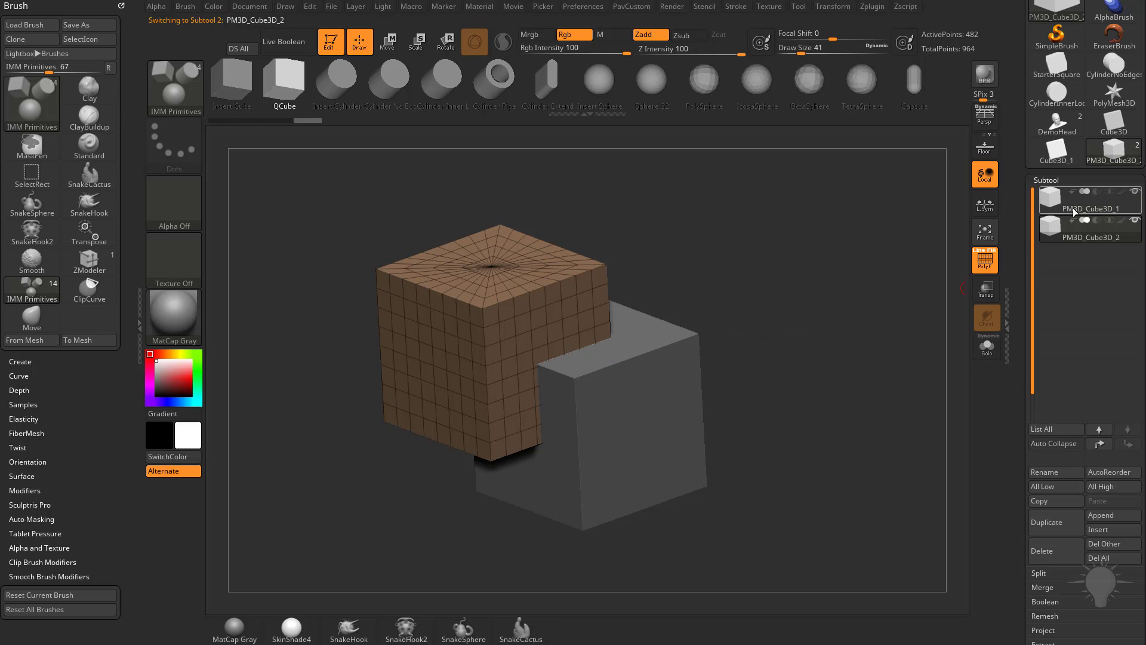
pyautogui.click(1079, 211)
pyautogui.click(1089, 238)
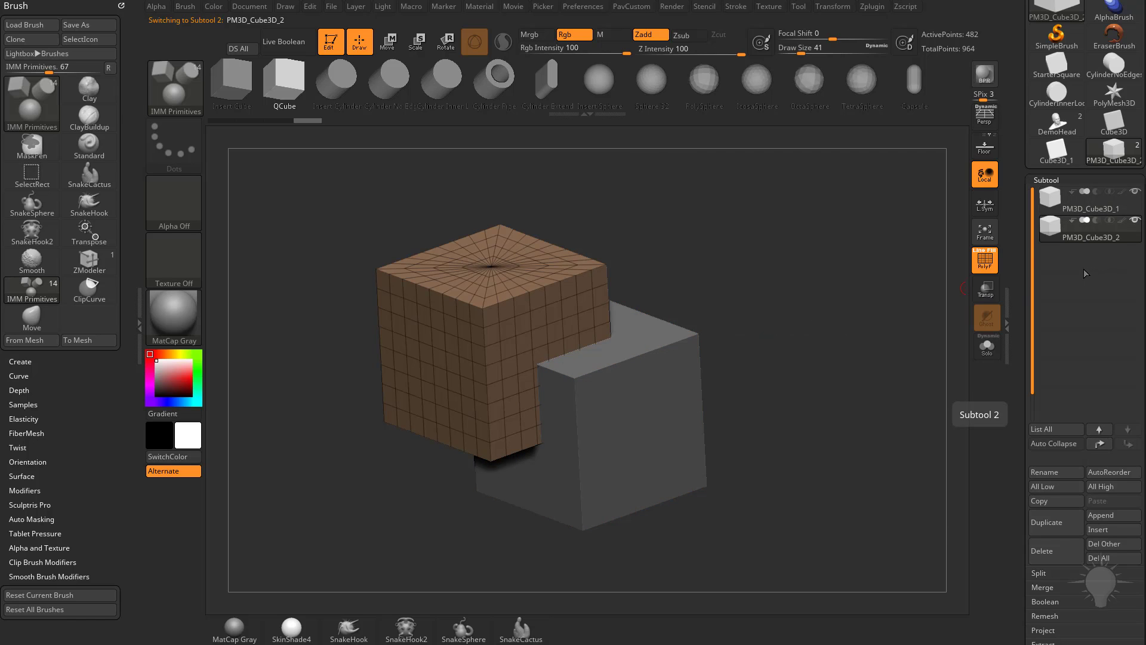
# Set the copied cube to subtraction, turn on Live Boolean and hide the polyframe to preview the cut
pyautogui.moveTo(1086, 224)
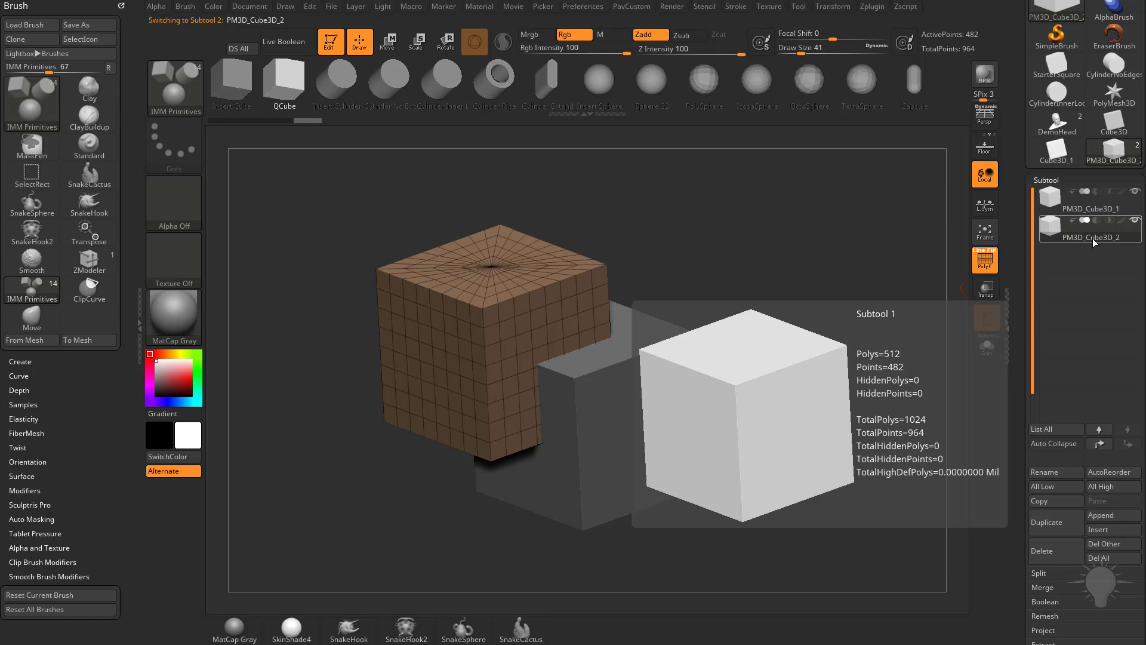
pyautogui.click(1097, 221)
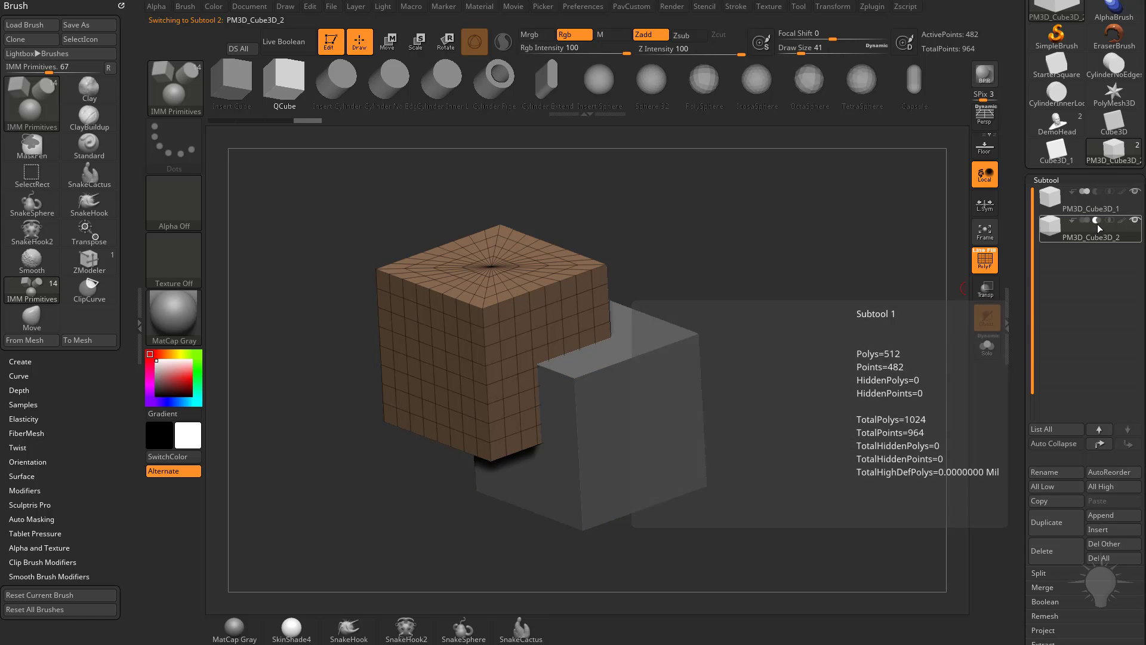
pyautogui.moveTo(854, 297); pyautogui.dragTo(884, 322)
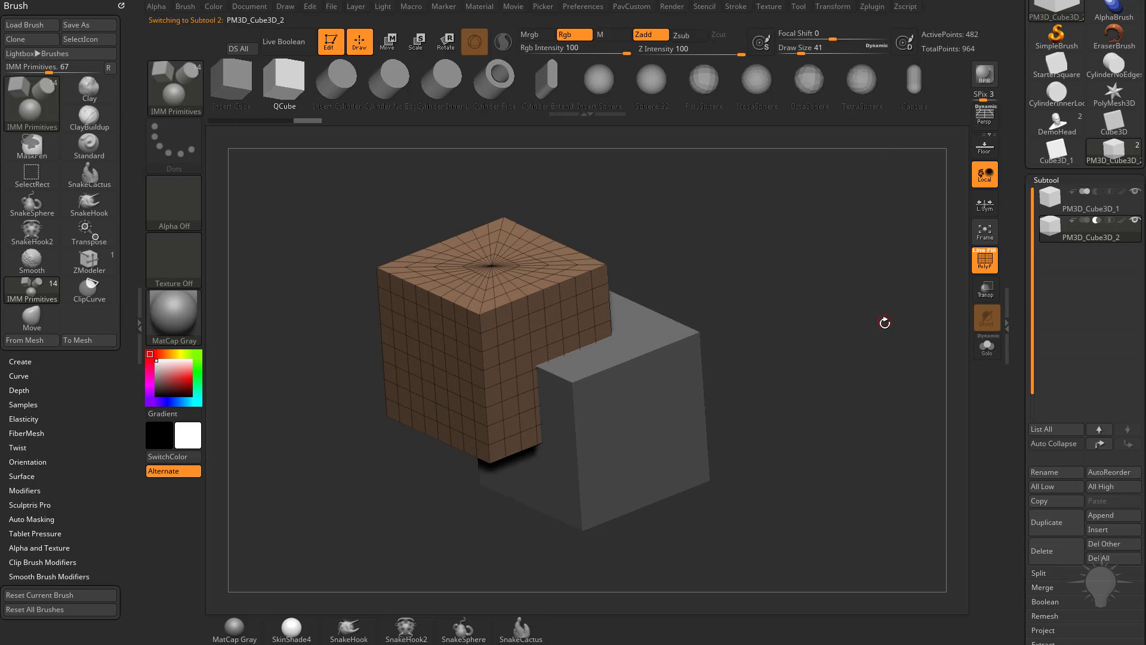
pyautogui.click(294, 42)
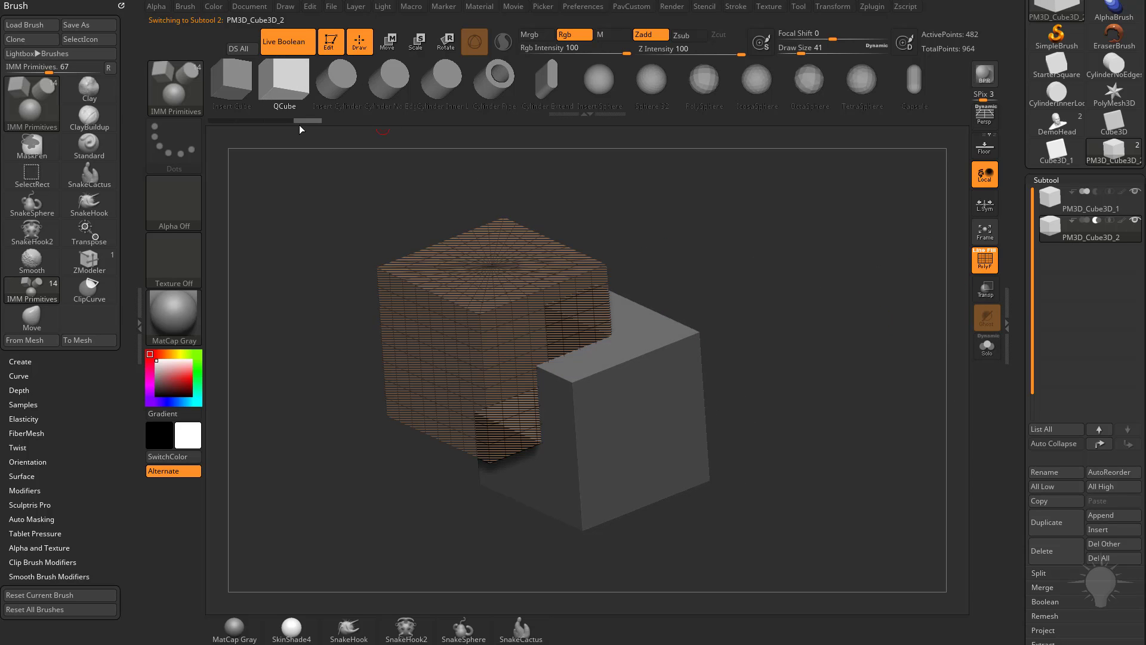
pyautogui.click(985, 261)
pyautogui.moveTo(799, 283); pyautogui.dragTo(821, 354)
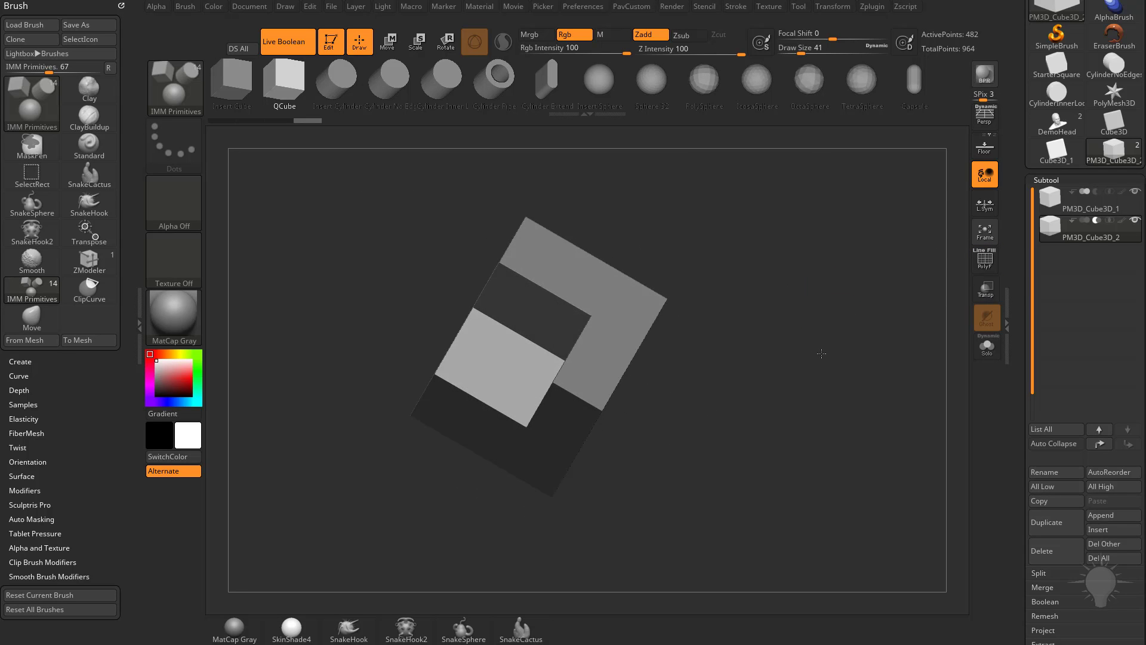
# Reposition the copied cube while previewing it in intersection mode, and return it to subtraction
pyautogui.press('w')
pyautogui.moveTo(679, 270)
pyautogui.mouseDown()
pyautogui.moveTo(717, 209)
pyautogui.moveTo(650, 334)
pyautogui.moveTo(677, 280)
pyautogui.mouseUp()
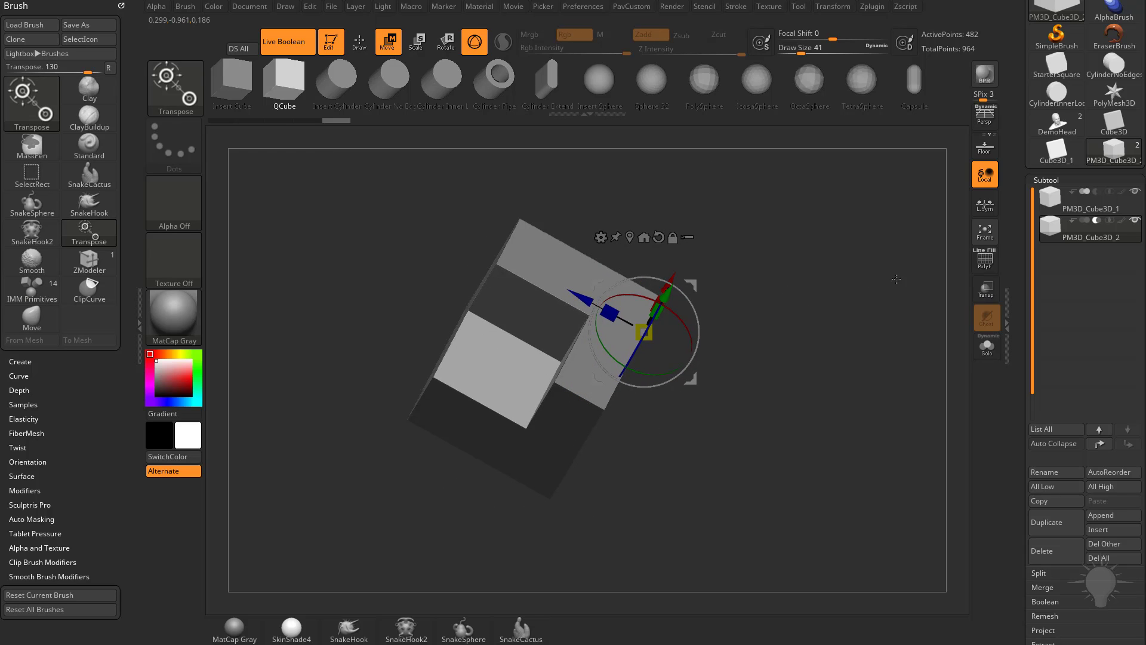
pyautogui.click(1109, 220)
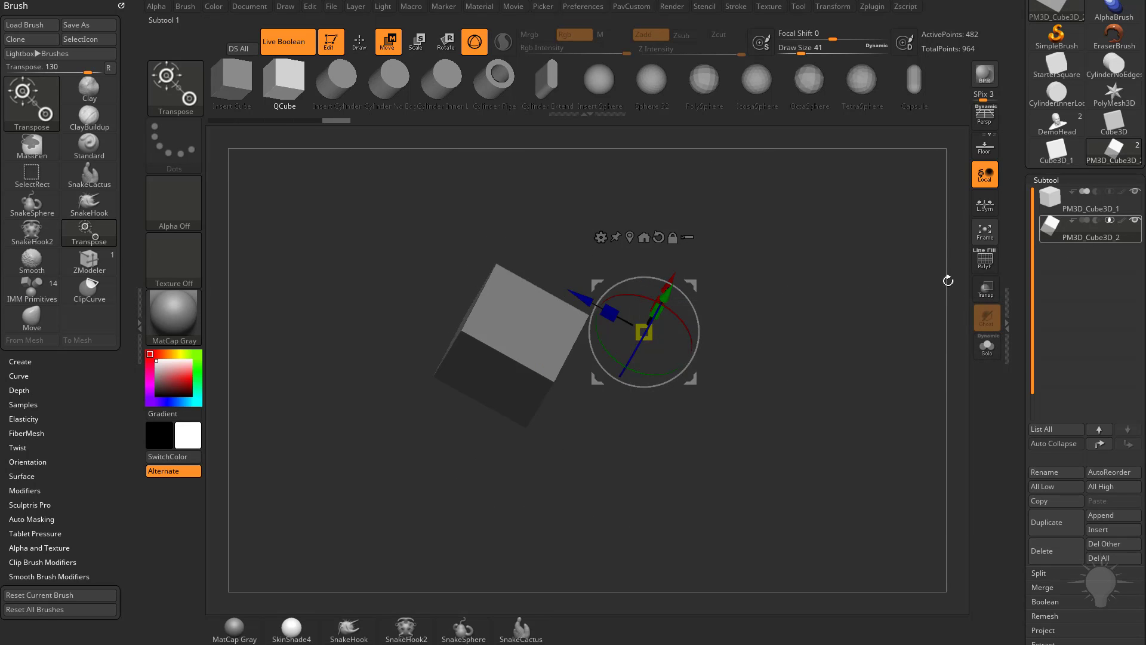
pyautogui.moveTo(774, 329); pyautogui.dragTo(757, 271)
pyautogui.moveTo(689, 310)
pyautogui.mouseDown()
pyautogui.moveTo(717, 298)
pyautogui.moveTo(621, 340)
pyautogui.moveTo(770, 281)
pyautogui.moveTo(702, 309)
pyautogui.mouseUp()
pyautogui.click(1096, 221)
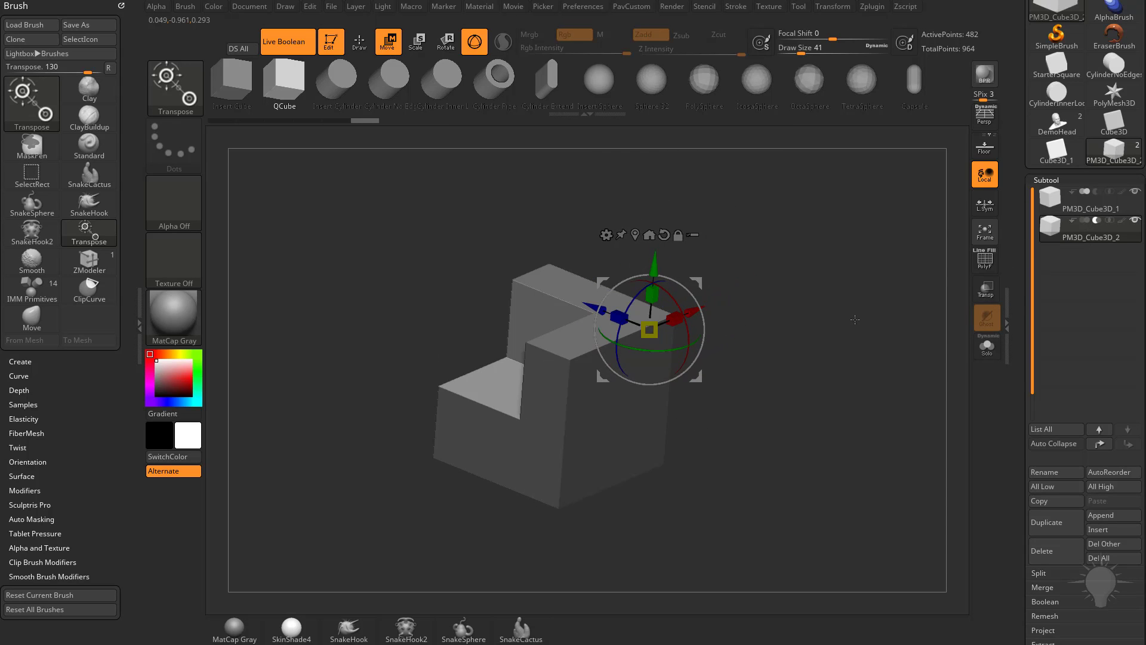
# Show the polyframe and isolate the subtractive cube in Solo mode, ready for drawing
pyautogui.moveTo(847, 286)
pyautogui.mouseDown()
pyautogui.moveTo(833, 341)
pyautogui.moveTo(804, 341)
pyautogui.moveTo(752, 297)
pyautogui.moveTo(786, 306)
pyautogui.moveTo(746, 306)
pyautogui.moveTo(789, 302)
pyautogui.moveTo(694, 344)
pyautogui.moveTo(797, 327)
pyautogui.mouseUp()
pyautogui.click(985, 268)
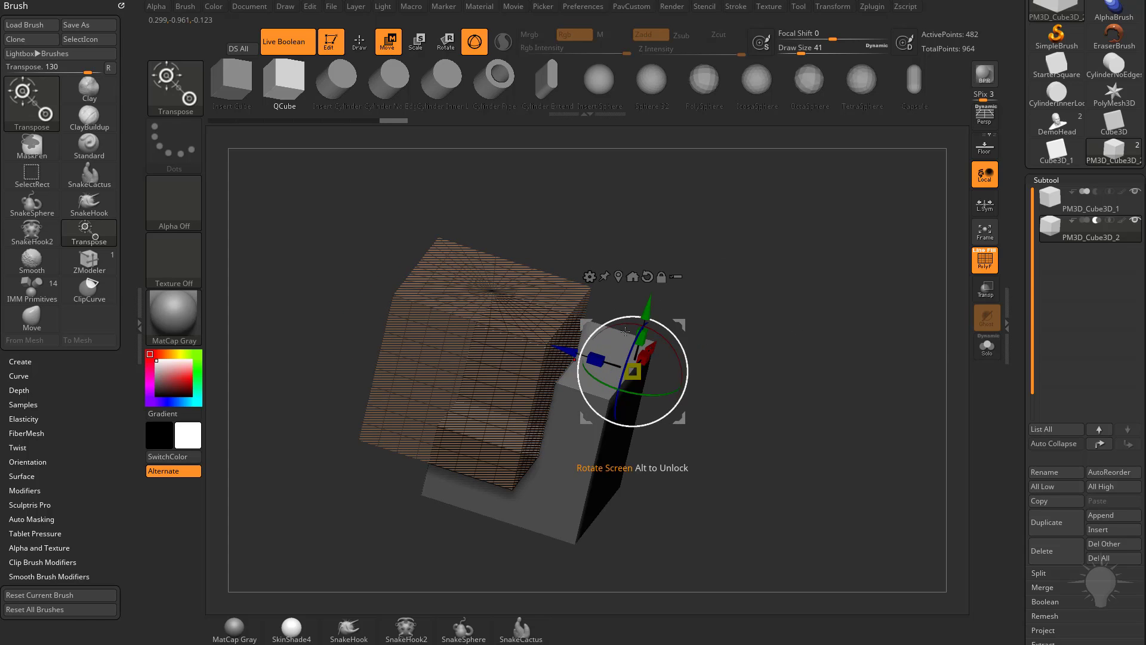
pyautogui.click(986, 347)
pyautogui.press('q')
pyautogui.moveTo(793, 369); pyautogui.dragTo(803, 371)
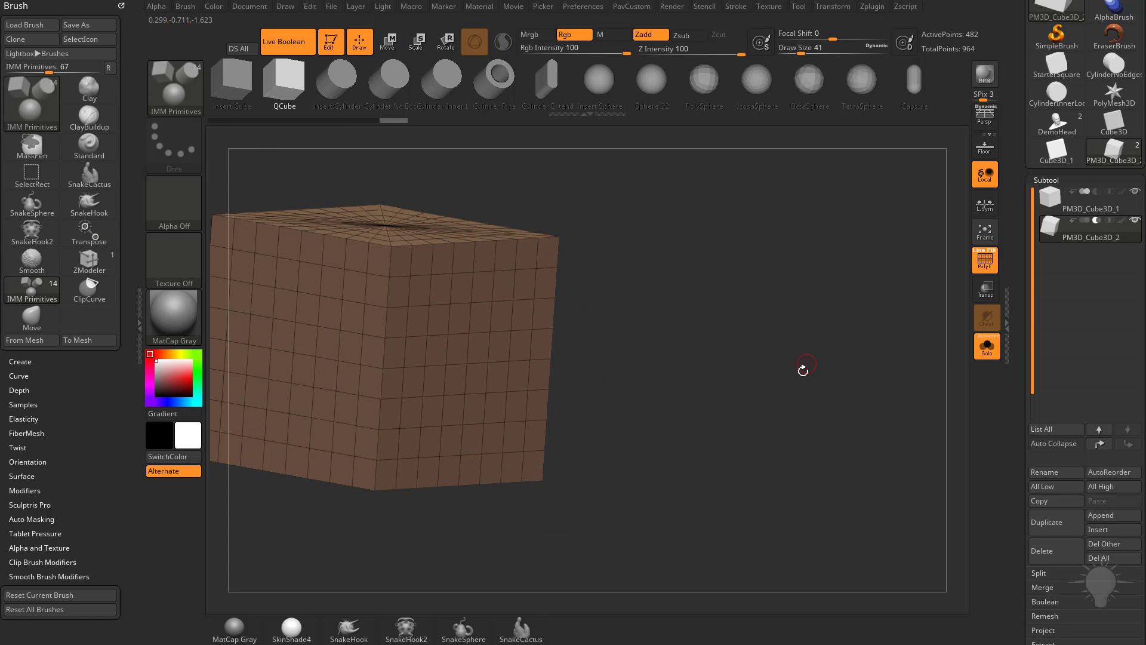
# With ZModeler's edge PolyGroup action on a Polyloop target, give a horizontal band around the cube its own polygroup
pyautogui.press('b')
pyautogui.press('z')
pyautogui.press('m')
pyautogui.keyDown('alt'); pyautogui.moveTo(654, 344); pyautogui.dragTo(754, 327); pyautogui.keyUp('alt')
pyautogui.press('b')
pyautogui.press('z')
pyautogui.press('m')
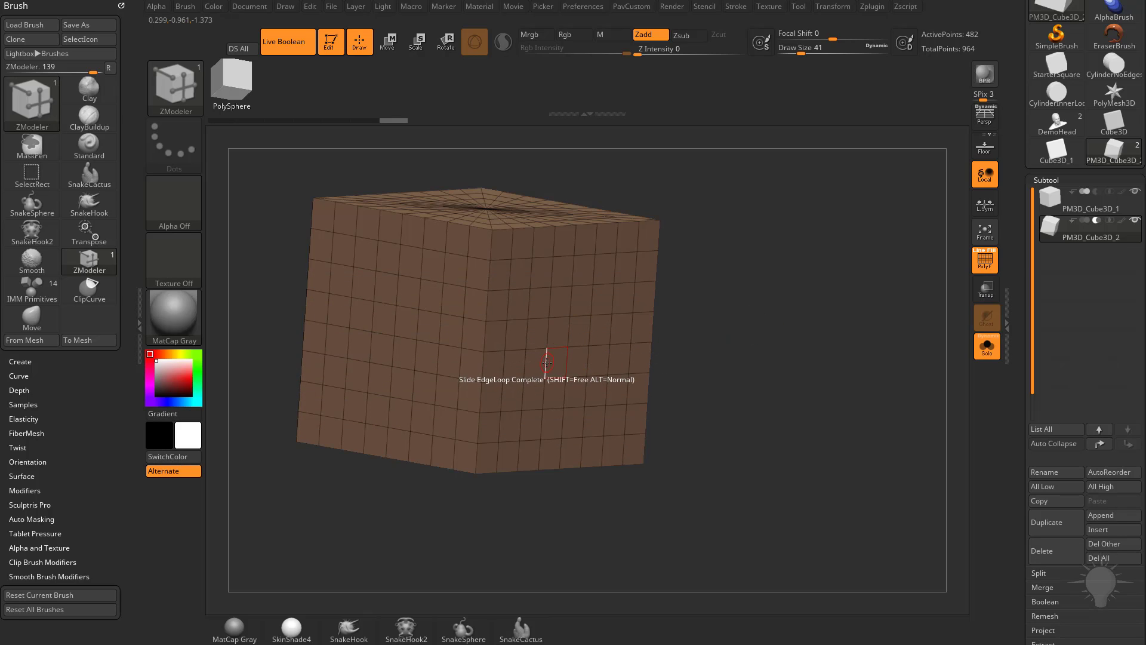
pyautogui.press('space')
pyautogui.click(529, 406)
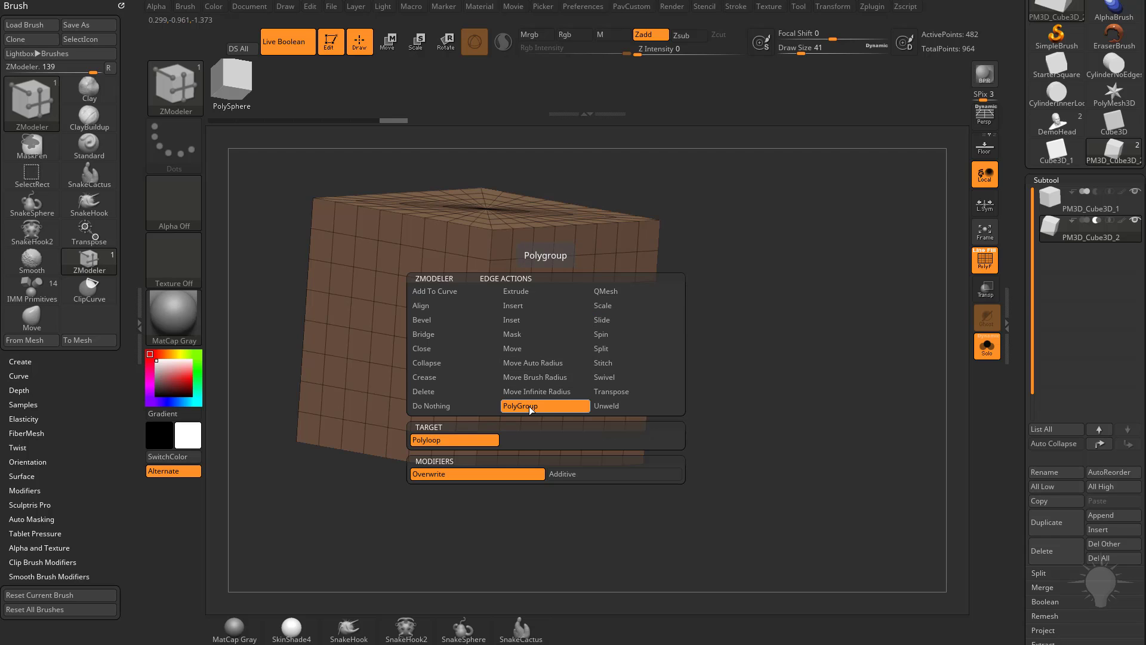
pyautogui.click(468, 440)
pyautogui.click(545, 369)
pyautogui.moveTo(684, 364)
pyautogui.mouseDown()
pyautogui.moveTo(795, 360)
pyautogui.moveTo(686, 359)
pyautogui.mouseUp()
# QMesh the horizontal band outward with the Polygroup All target to form a protruding rim around the cube
pyautogui.press('space')
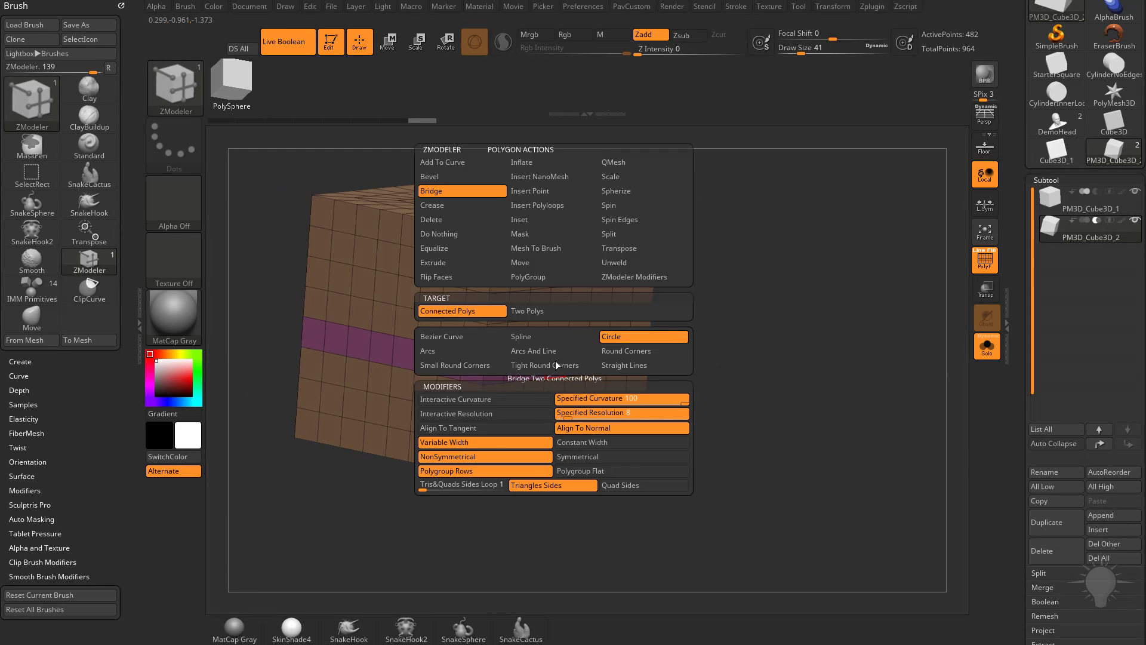
pyautogui.click(681, 162)
pyautogui.click(624, 325)
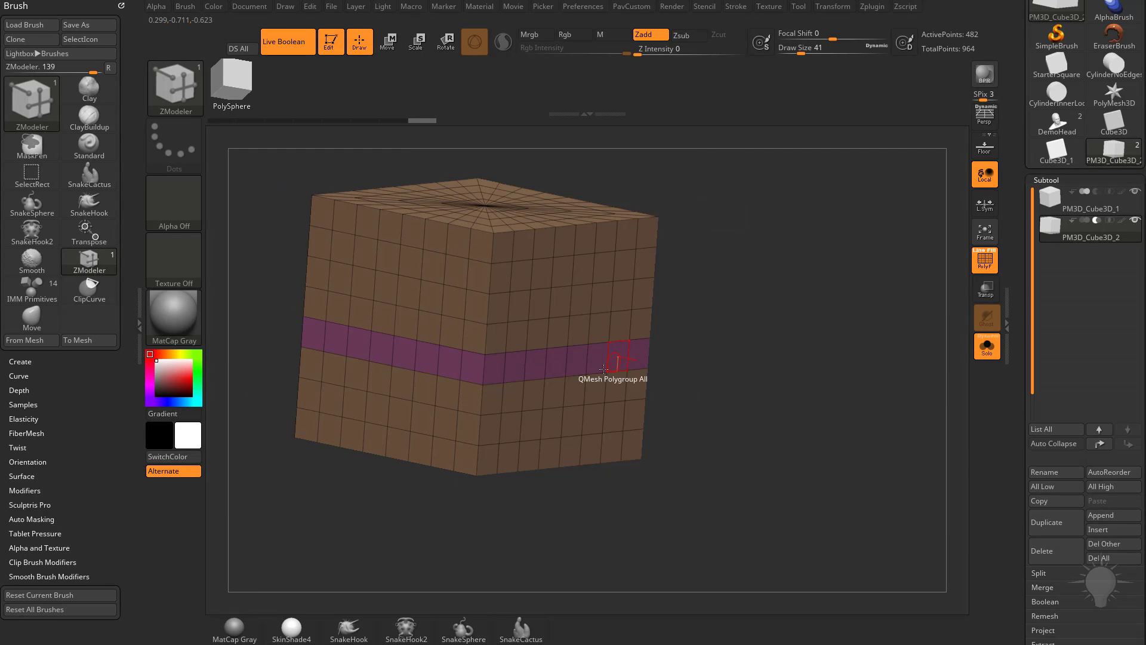
pyautogui.press('space')
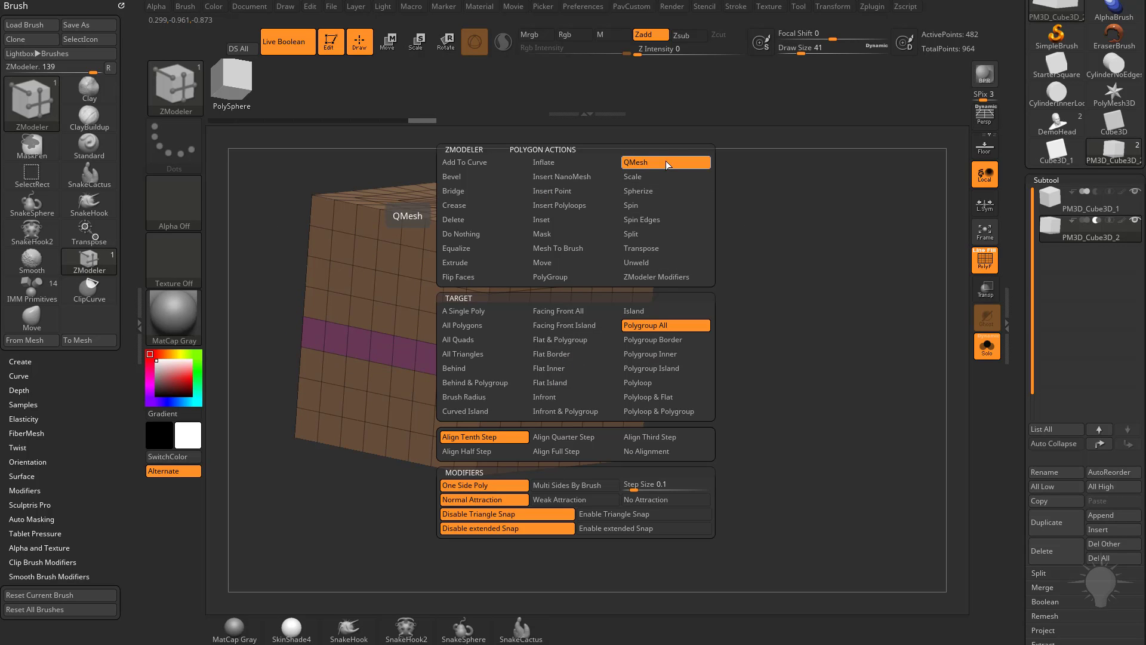
pyautogui.click(645, 320)
pyautogui.moveTo(597, 370); pyautogui.dragTo(613, 377)
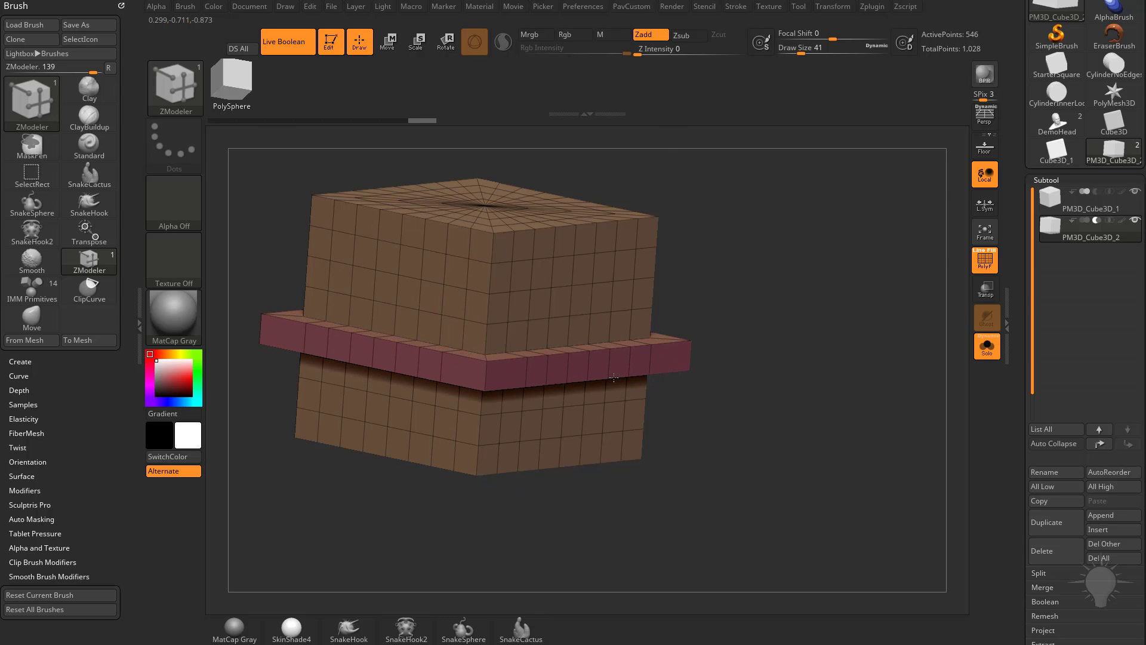
# Move the rimmed subtractive cube down along its vertical axis in the full boolean view, and show the polyframe
pyautogui.click(988, 358)
pyautogui.moveTo(886, 305); pyautogui.dragTo(895, 349)
pyautogui.moveTo(958, 281); pyautogui.dragTo(818, 297)
pyautogui.press('w')
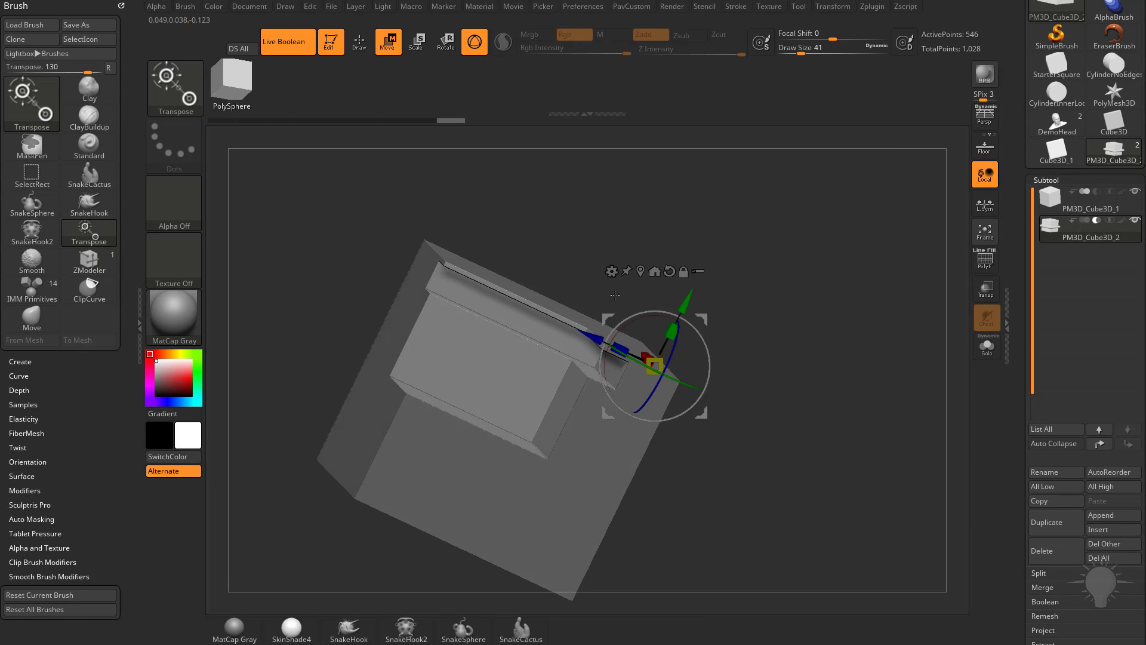
pyautogui.moveTo(694, 297); pyautogui.dragTo(675, 334)
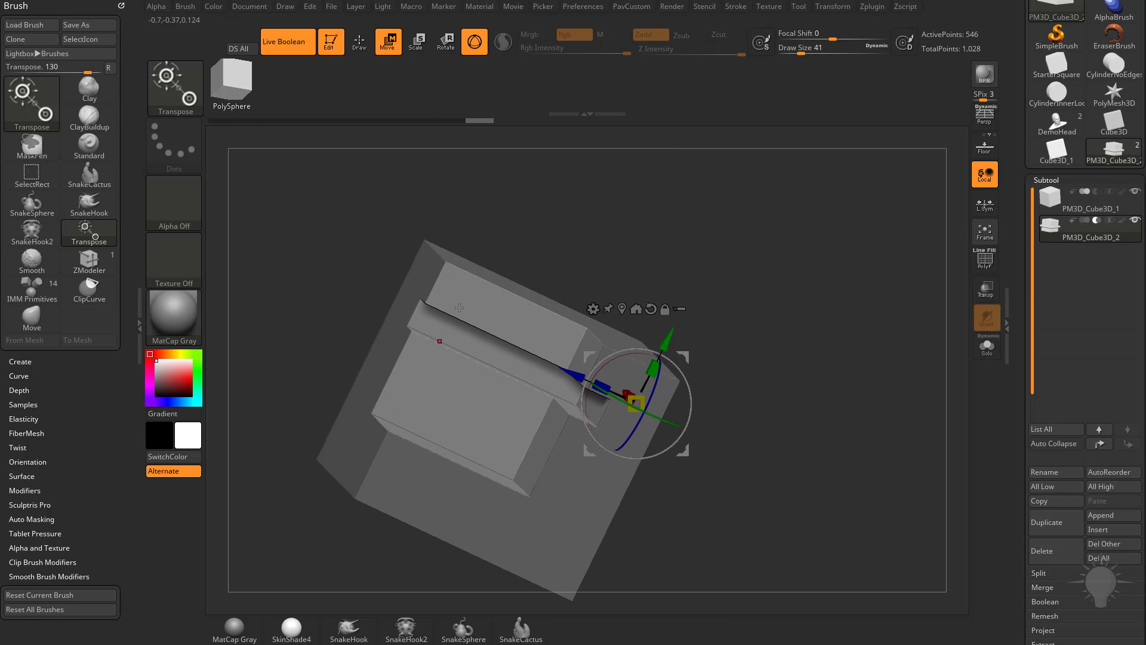
pyautogui.moveTo(850, 297); pyautogui.dragTo(936, 253)
pyautogui.click(984, 261)
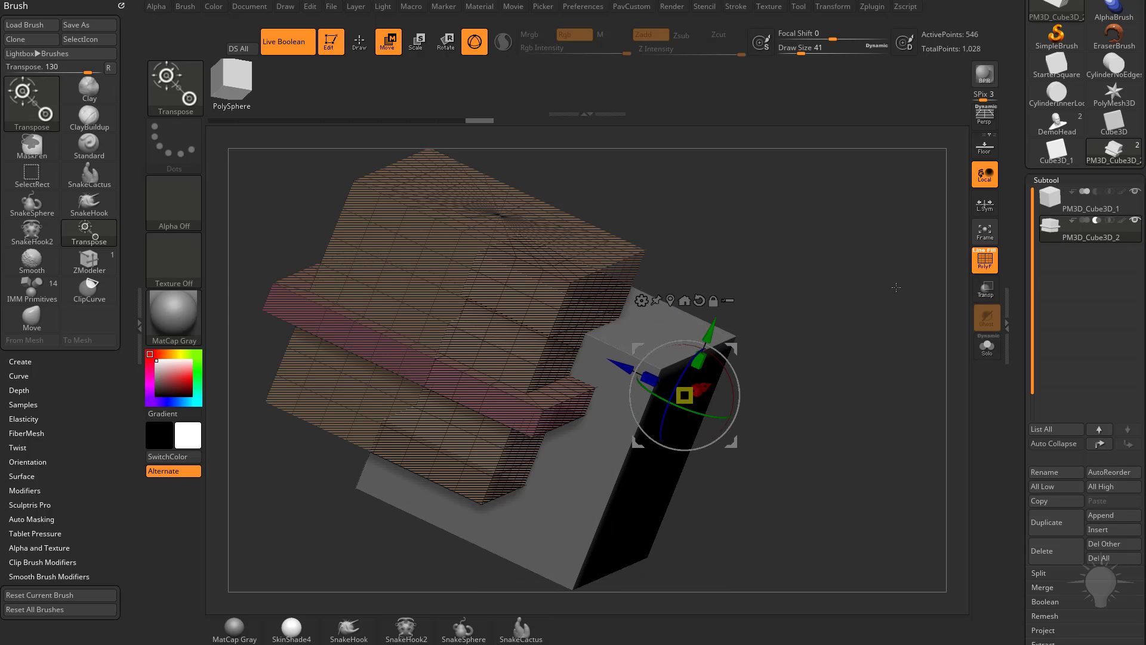
# Reposition the rimmed subtractive cube along its vertical Y axis to shift where its rim cuts the other cube
pyautogui.moveTo(866, 297)
pyautogui.mouseDown()
pyautogui.moveTo(904, 297)
pyautogui.moveTo(859, 294)
pyautogui.mouseUp()
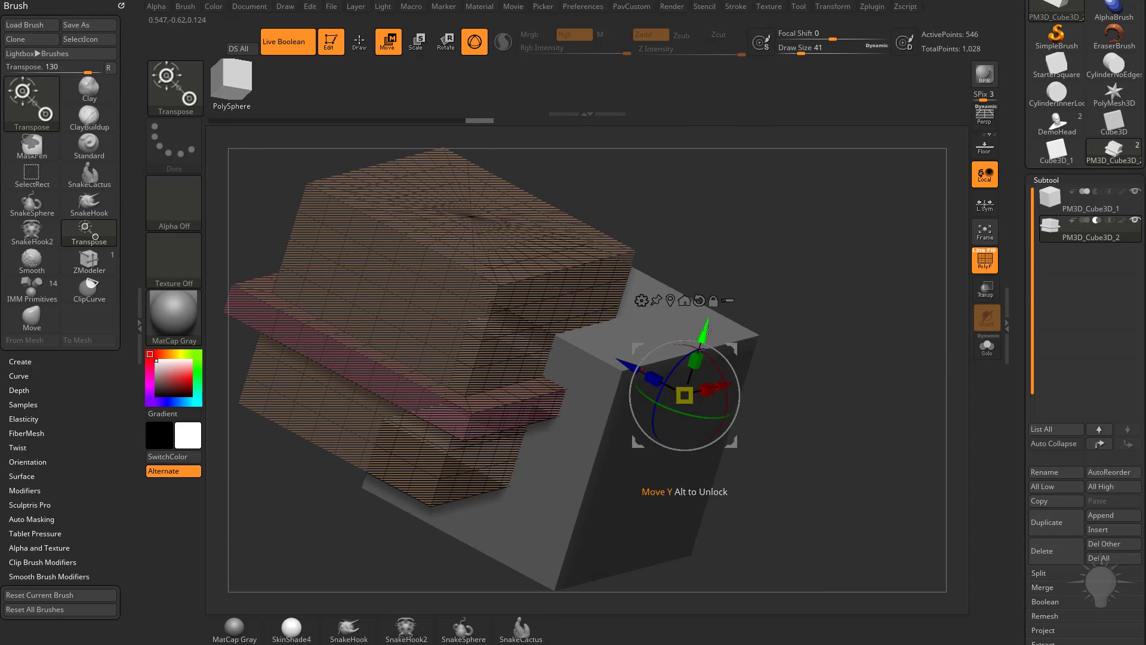
pyautogui.moveTo(709, 314); pyautogui.dragTo(702, 350)
pyautogui.moveTo(859, 331); pyautogui.dragTo(873, 334)
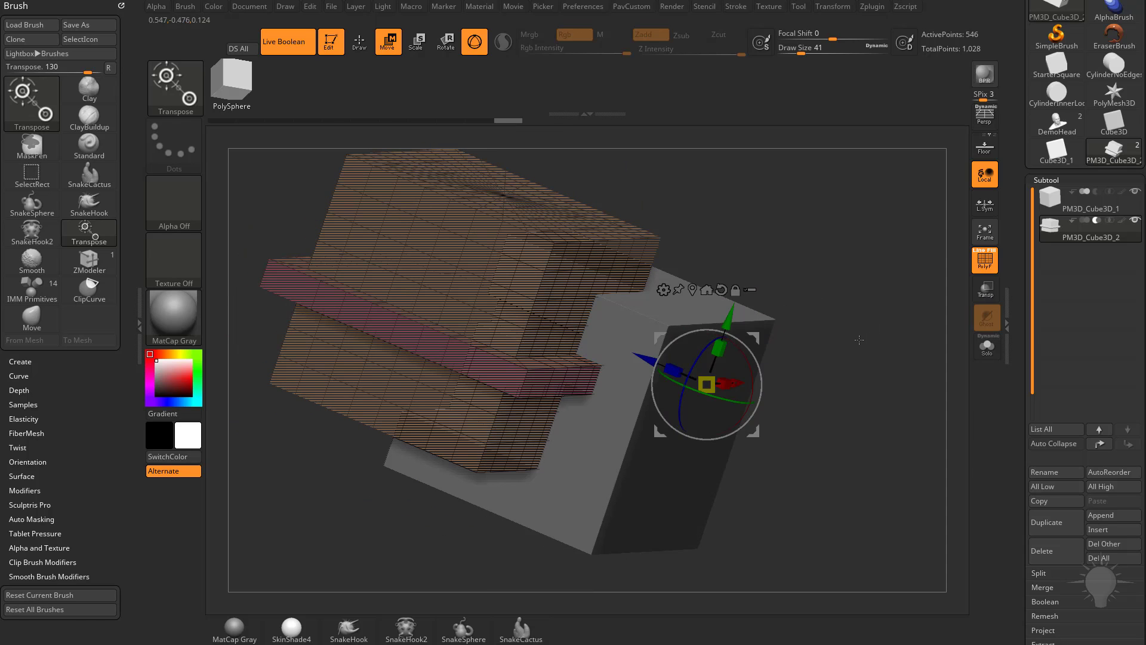
# QMesh the protruding rim back flush with the subtractive cube's sides, using the Polygroup All target
pyautogui.press('q')
pyautogui.press('space')
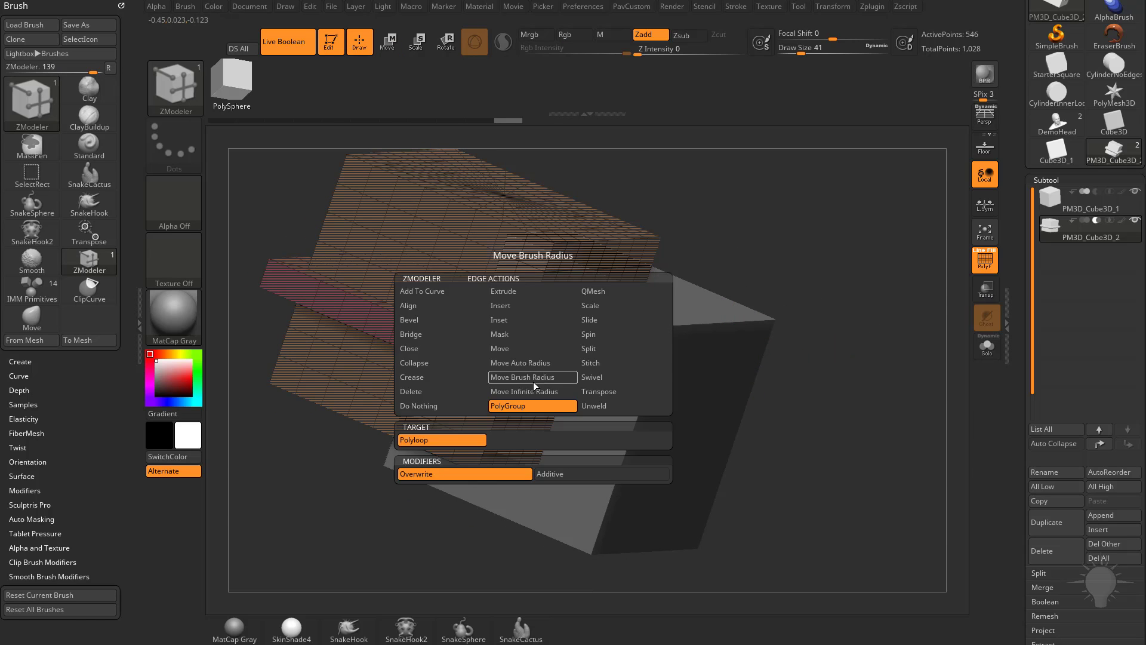
pyautogui.press('space')
pyautogui.click(589, 162)
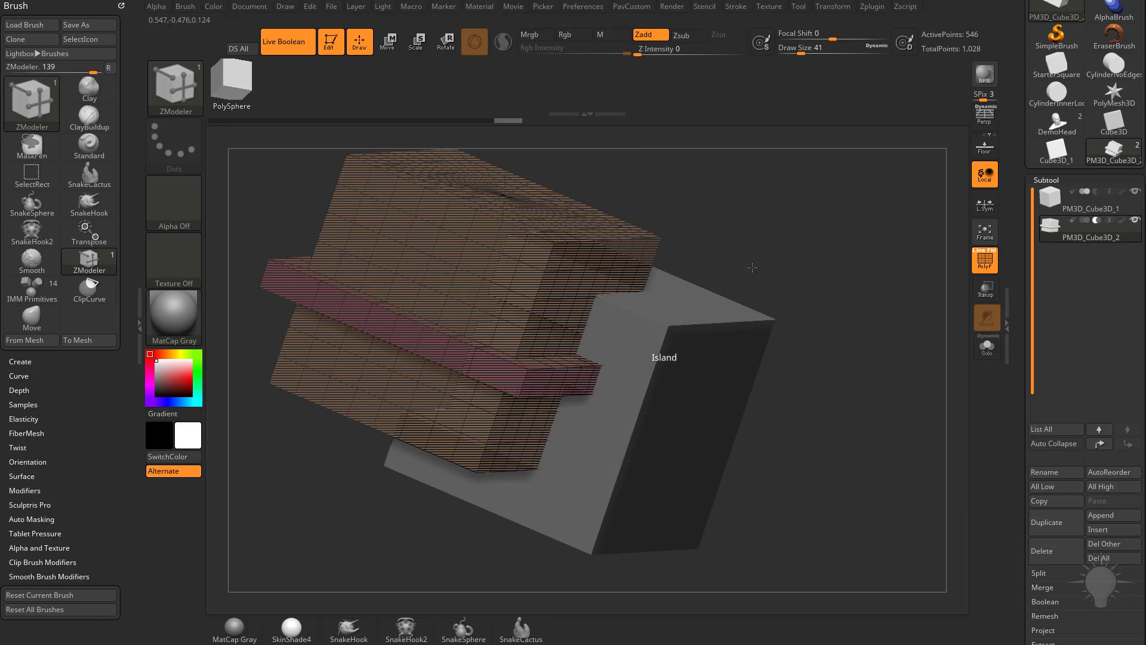
pyautogui.moveTo(463, 429); pyautogui.dragTo(492, 414)
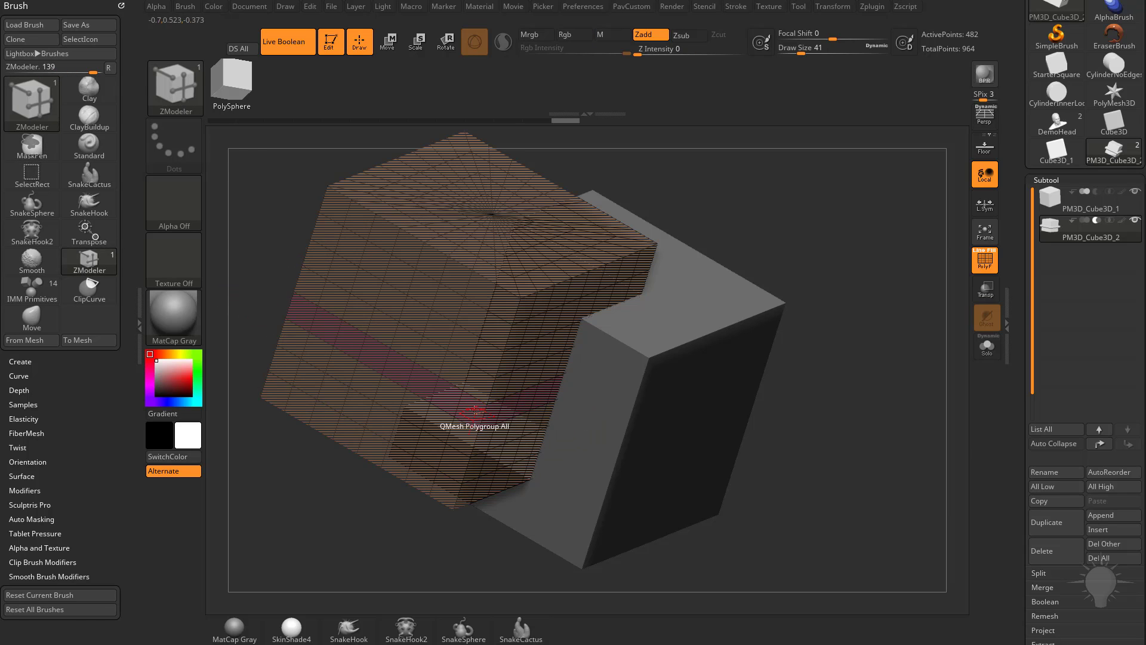
# Undo the last edit on the subtractive cube and hide the polyframe to show the plain boolean cut
pyautogui.moveTo(469, 320); pyautogui.dragTo(779, 290)
pyautogui.click(986, 268)
pyautogui.hotkey('ctrl', 'z')
pyautogui.hotkey('shift', 'f')
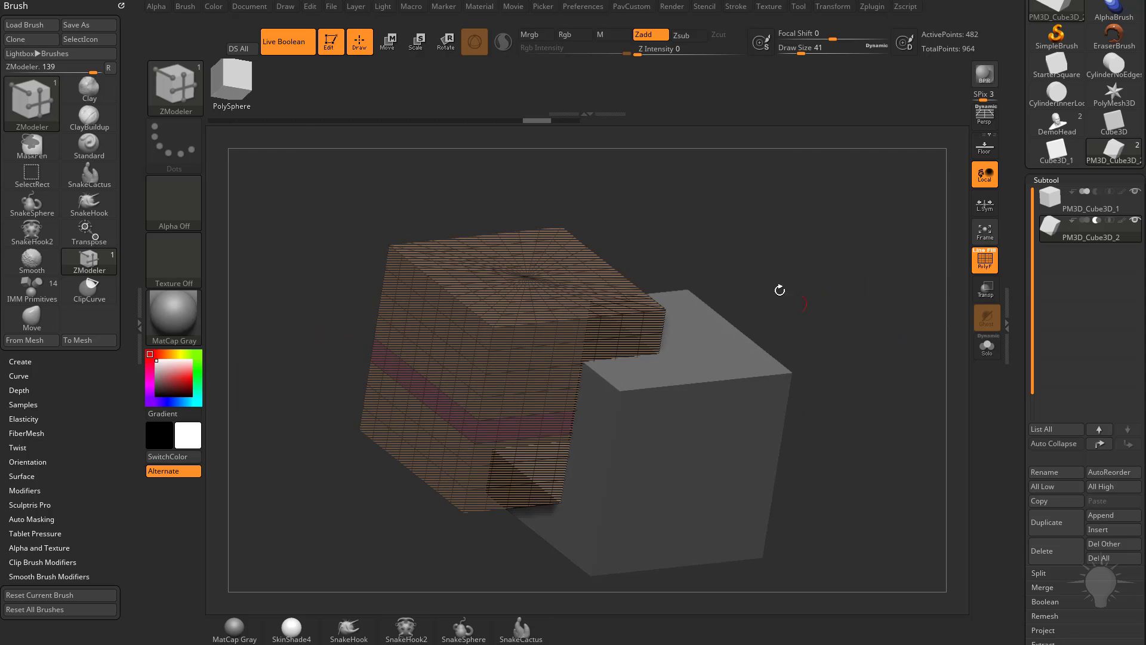
pyautogui.click(984, 268)
pyautogui.moveTo(919, 310); pyautogui.dragTo(867, 340)
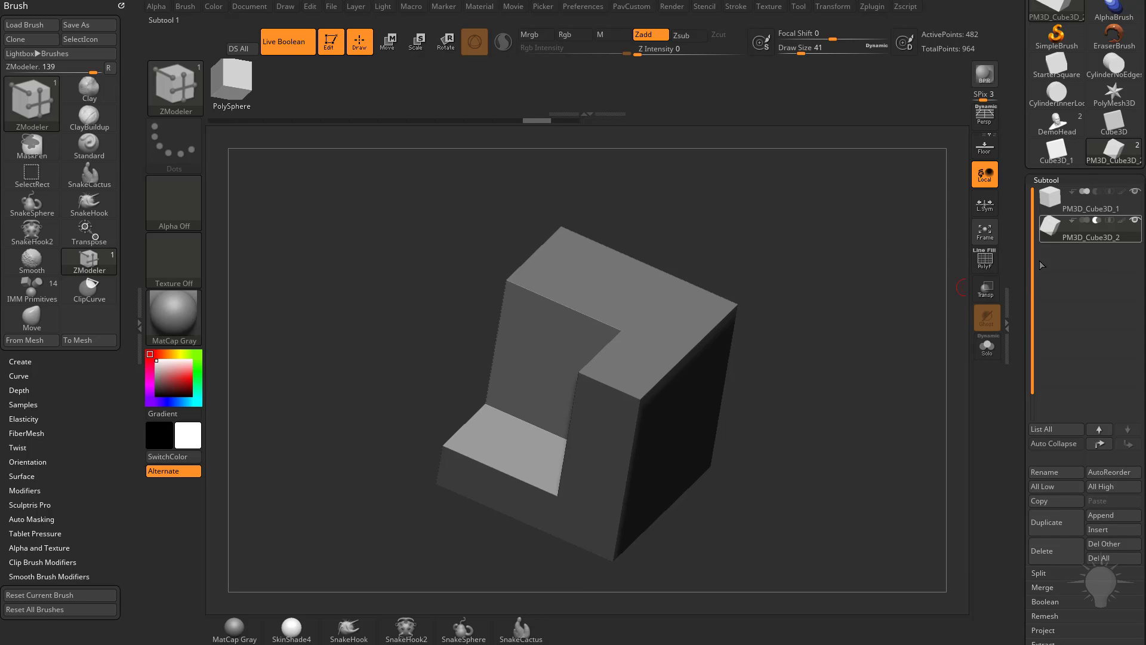
# Generate a real mesh from the live subtraction with Make Boolean Mesh in the Subtool's Boolean options
pyautogui.scroll(-8, 1023, 331)
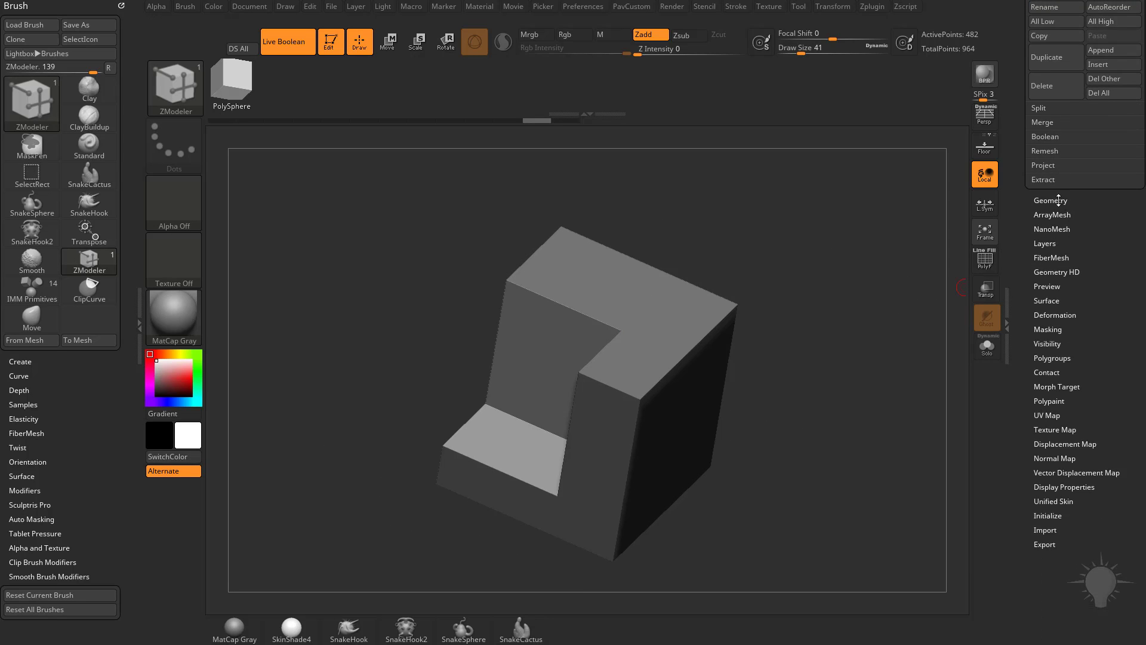
pyautogui.scroll(1, 1024, 229)
pyautogui.press('shift')
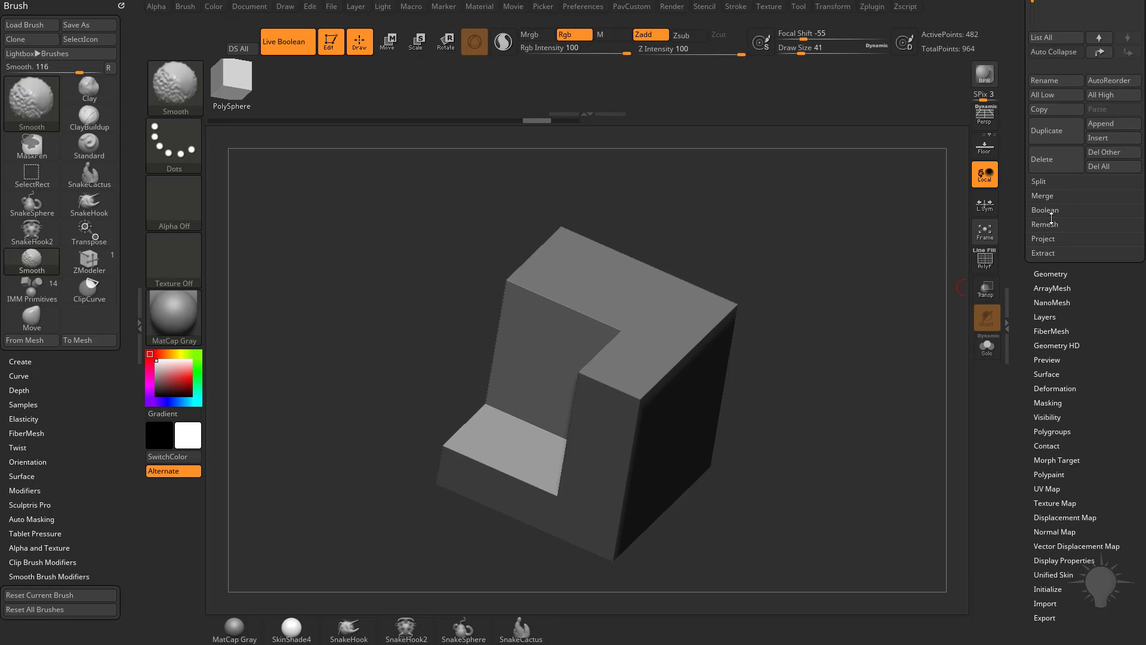
pyautogui.scroll(2, 1051, 218)
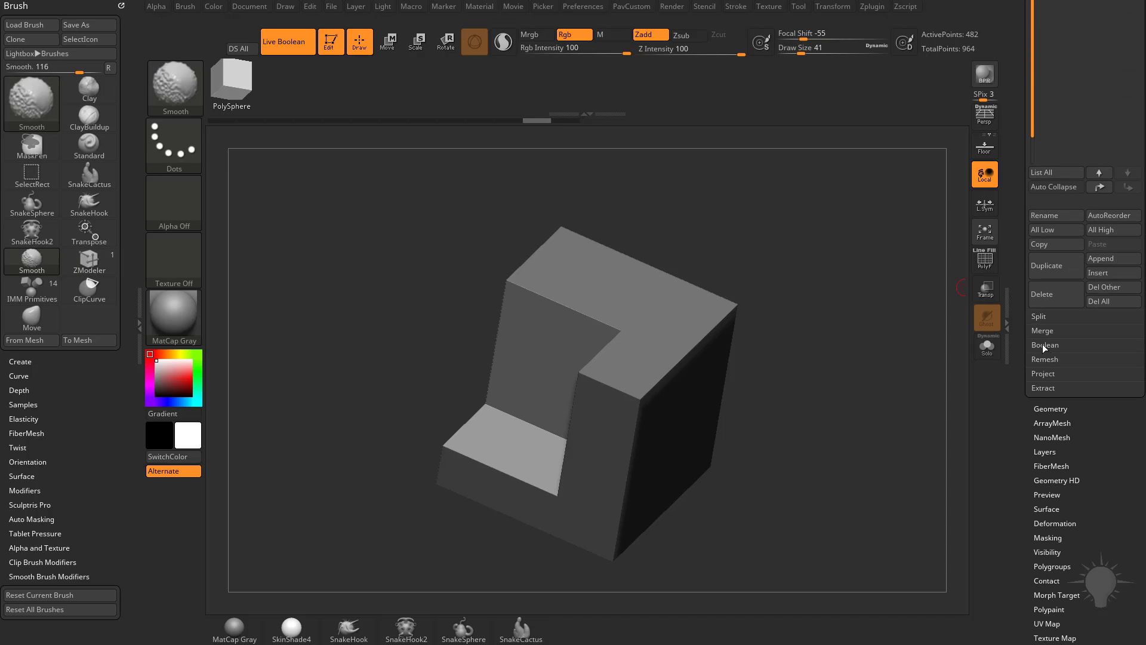
pyautogui.click(1048, 346)
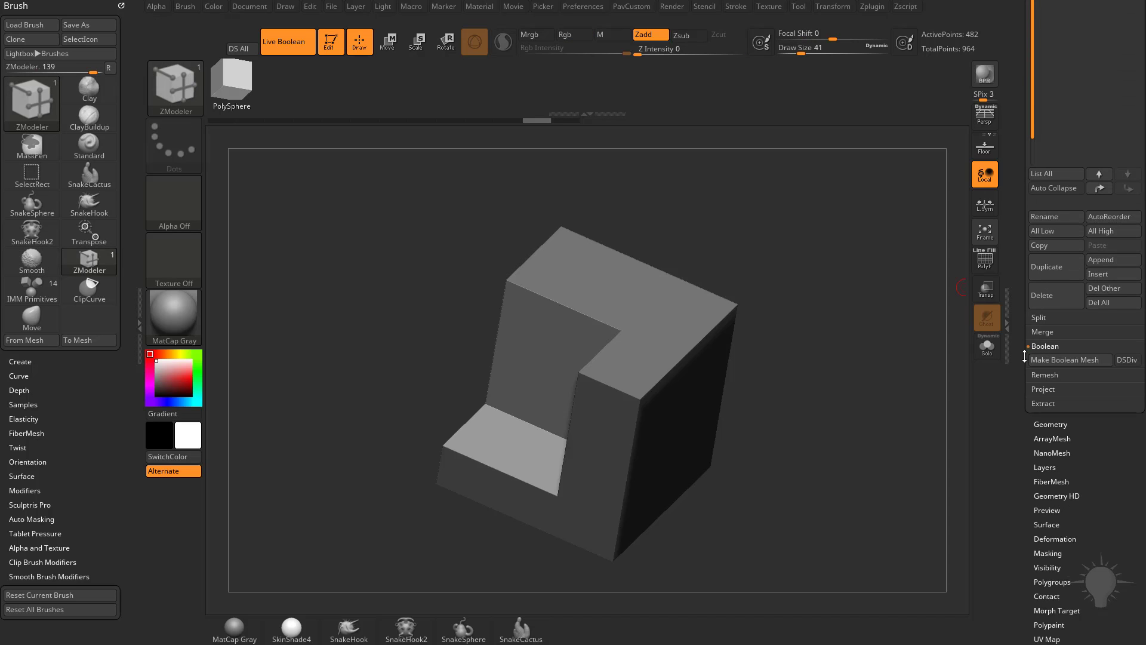
pyautogui.moveTo(1025, 356); pyautogui.dragTo(1060, 386)
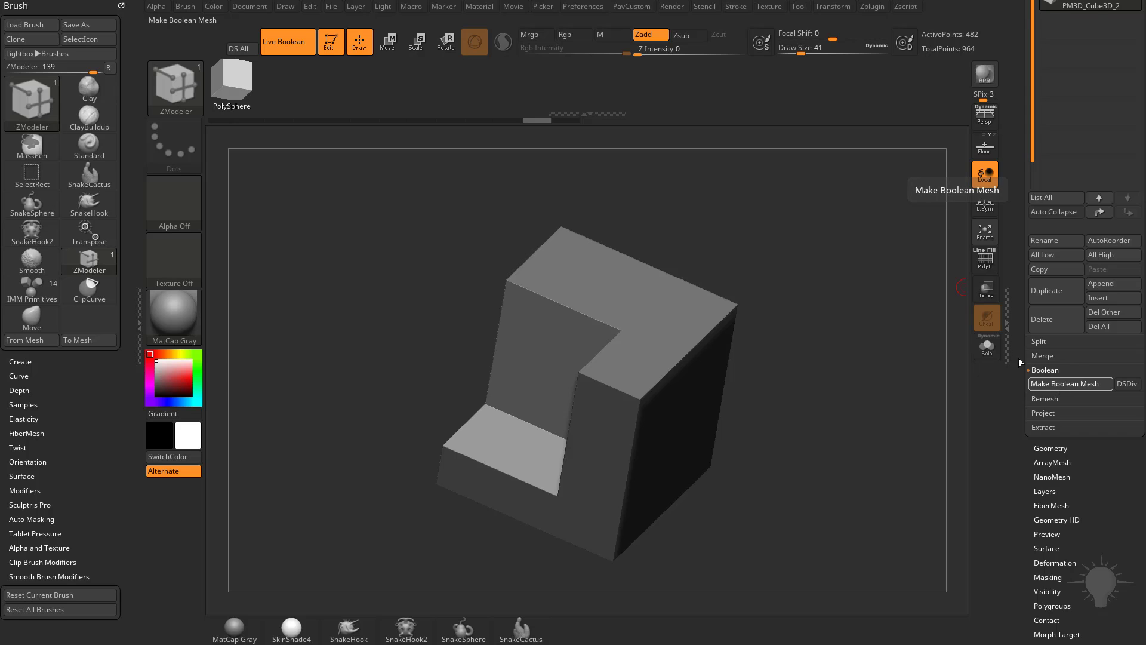
pyautogui.click(1060, 387)
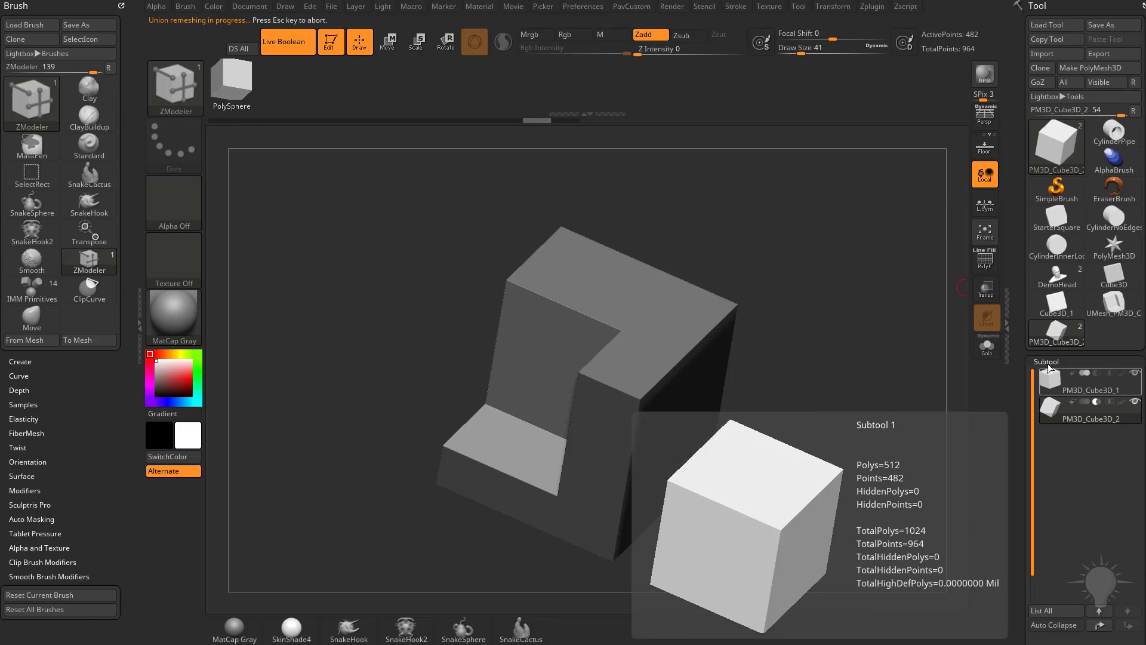
# Switch to the generated UMesh tool and show its polyframe to inspect the polygroups and topology along the cut
pyautogui.click(1118, 314)
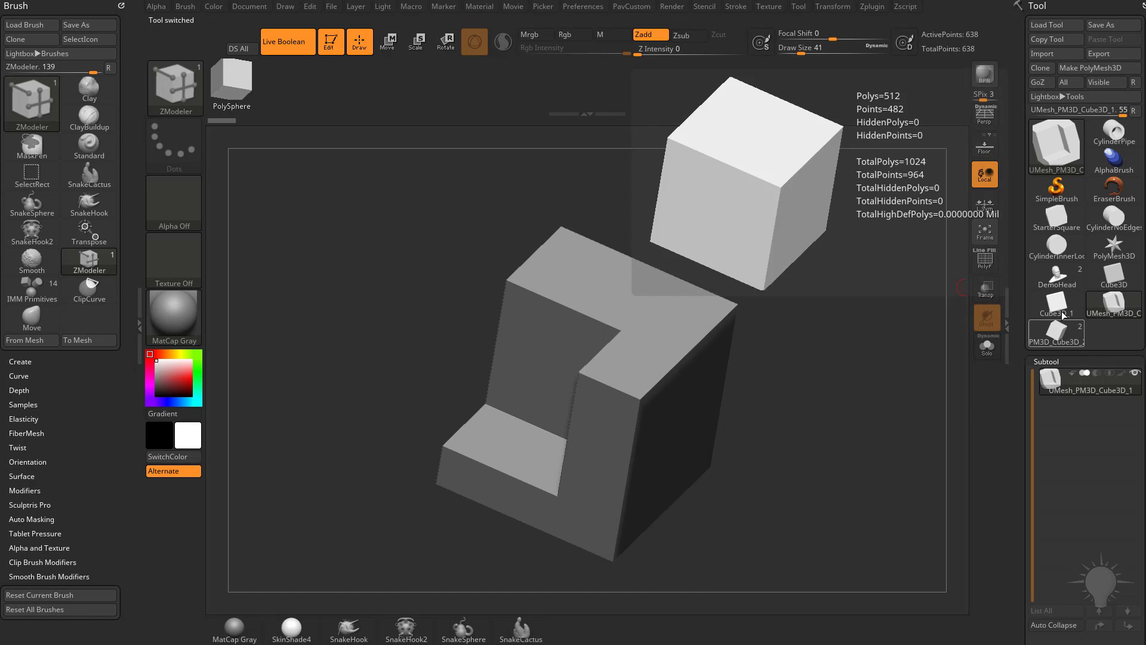
pyautogui.moveTo(1107, 311)
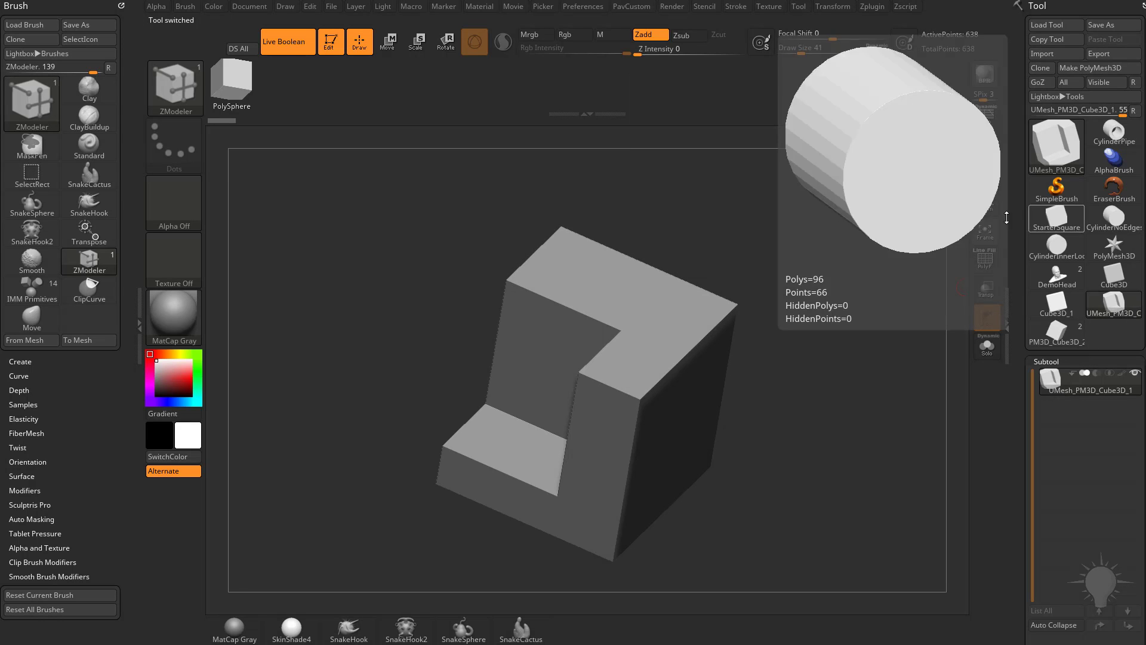
pyautogui.click(985, 260)
pyautogui.moveTo(778, 289); pyautogui.dragTo(832, 324)
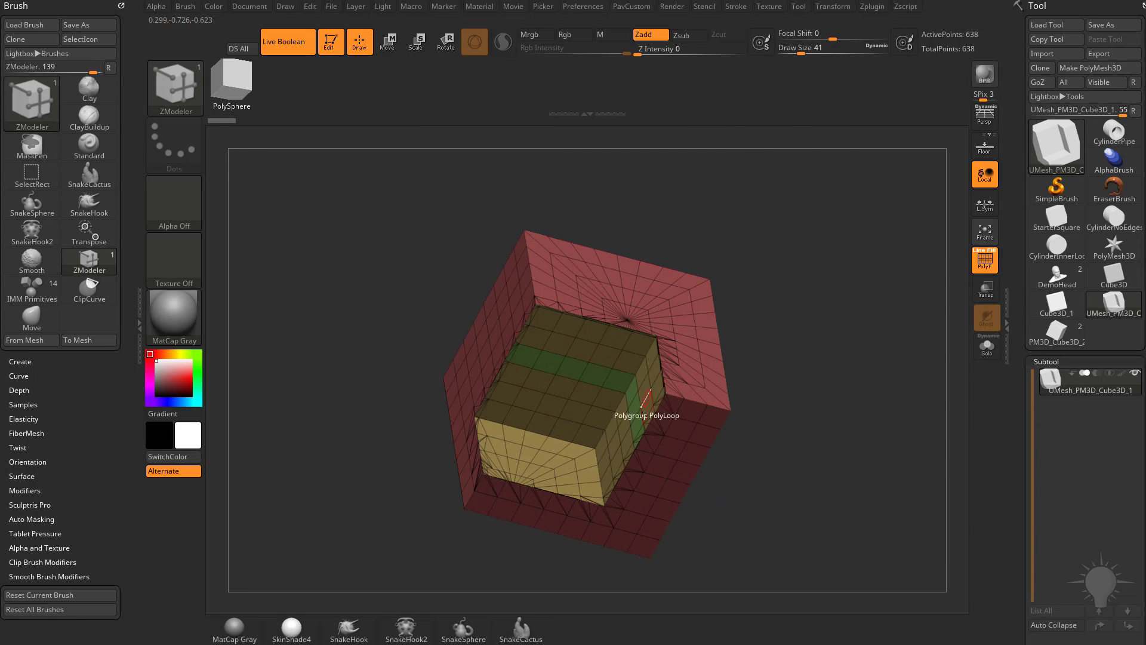
pyautogui.moveTo(762, 317); pyautogui.dragTo(947, 325)
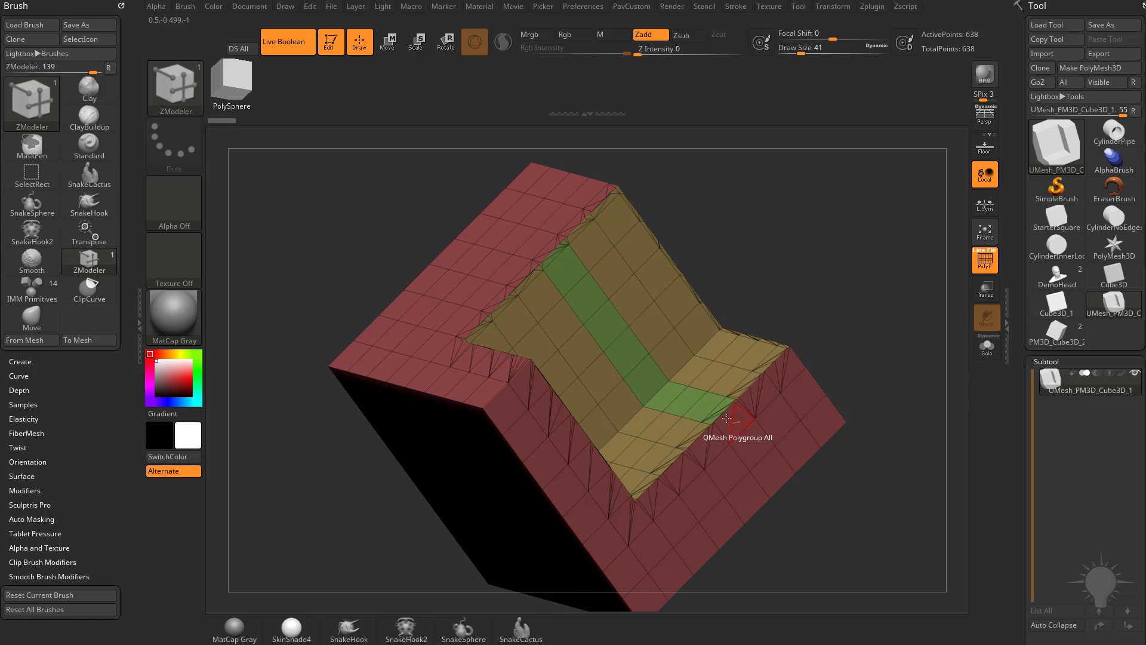
pyautogui.keyDown('alt'); pyautogui.moveTo(797, 262); pyautogui.dragTo(656, 385); pyautogui.keyUp('alt')
pyautogui.moveTo(747, 370); pyautogui.dragTo(780, 315)
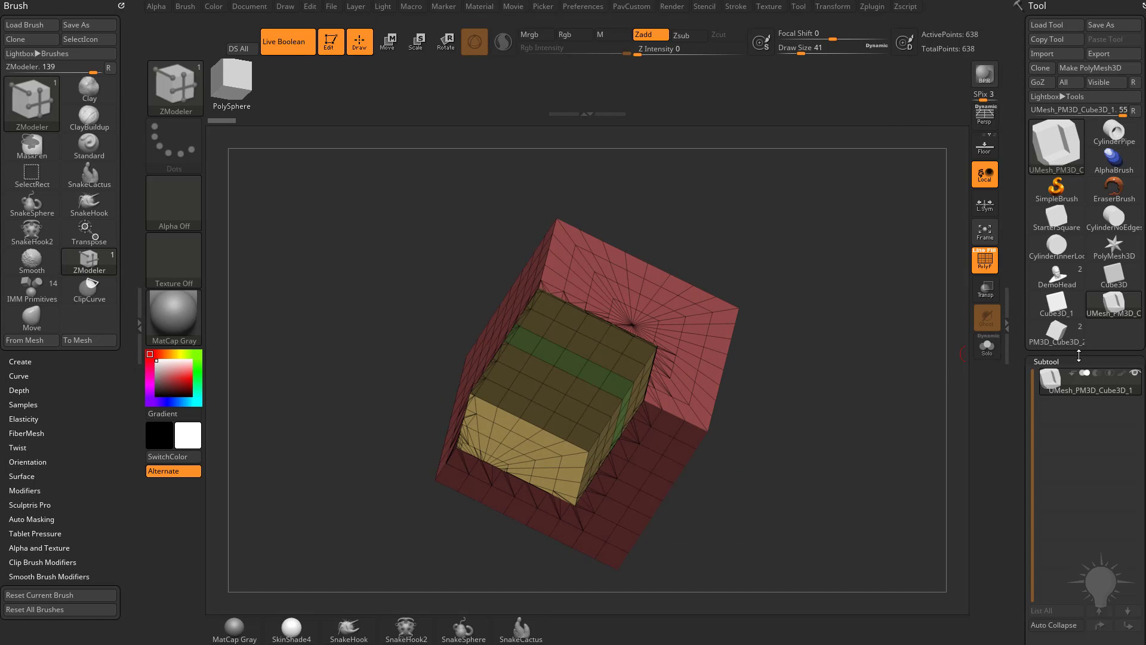
# Return to the original two-cube tool, select PM3D_Cube3D_1 and merge it down with the subtool below, accepting the warning
pyautogui.click(1057, 333)
pyautogui.moveTo(854, 383); pyautogui.dragTo(835, 320)
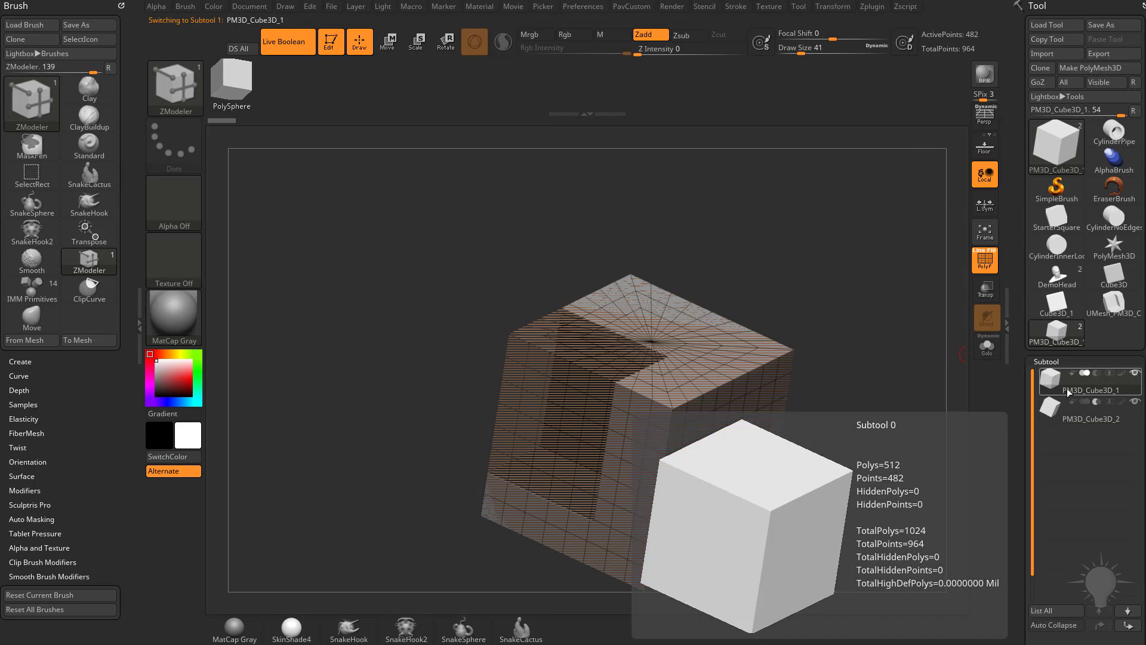
pyautogui.keyDown('alt'); pyautogui.moveTo(867, 382); pyautogui.dragTo(815, 349); pyautogui.keyUp('alt')
pyautogui.moveTo(1016, 398); pyautogui.dragTo(1021, 272)
pyautogui.click(1044, 338)
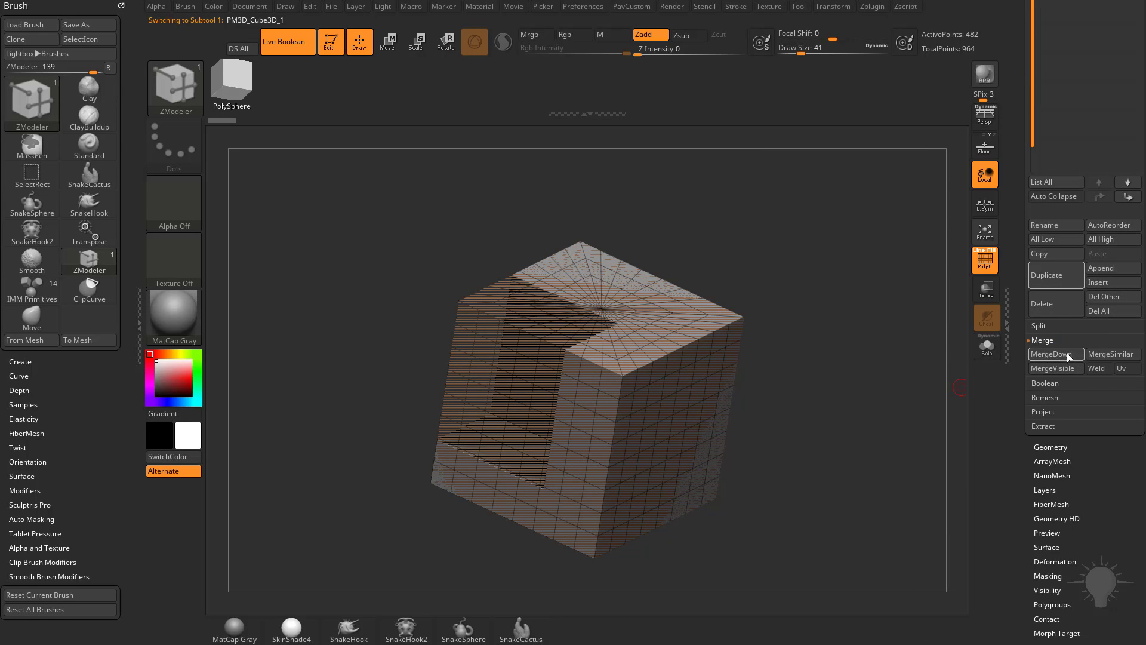
pyautogui.click(1066, 352)
pyautogui.click(941, 376)
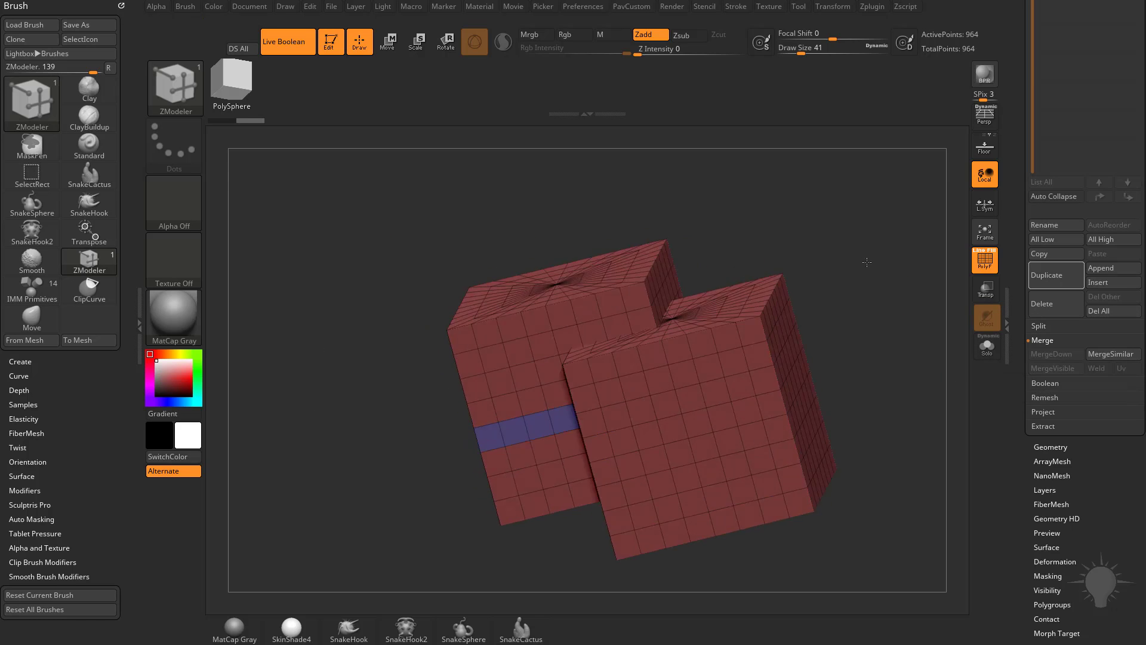
# Use the SelectRect brush to leave only a small corner patch of the banded cube visible
pyautogui.moveTo(867, 262); pyautogui.dragTo(1015, 390)
pyautogui.scroll(1, 1022, 338)
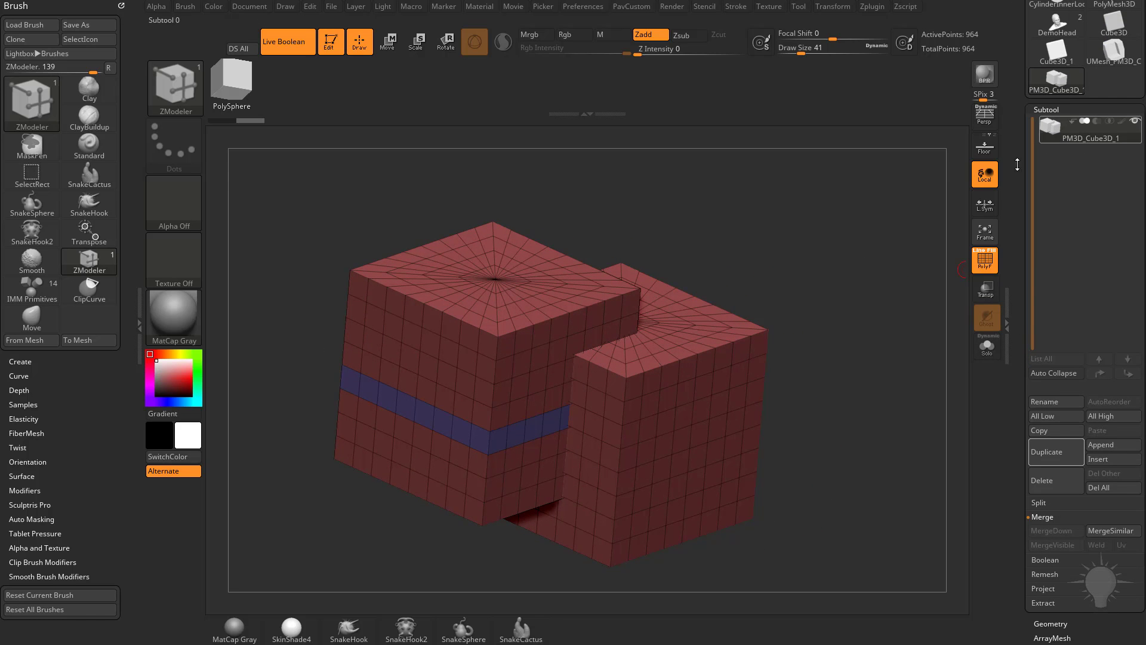
pyautogui.moveTo(876, 385); pyautogui.dragTo(881, 382)
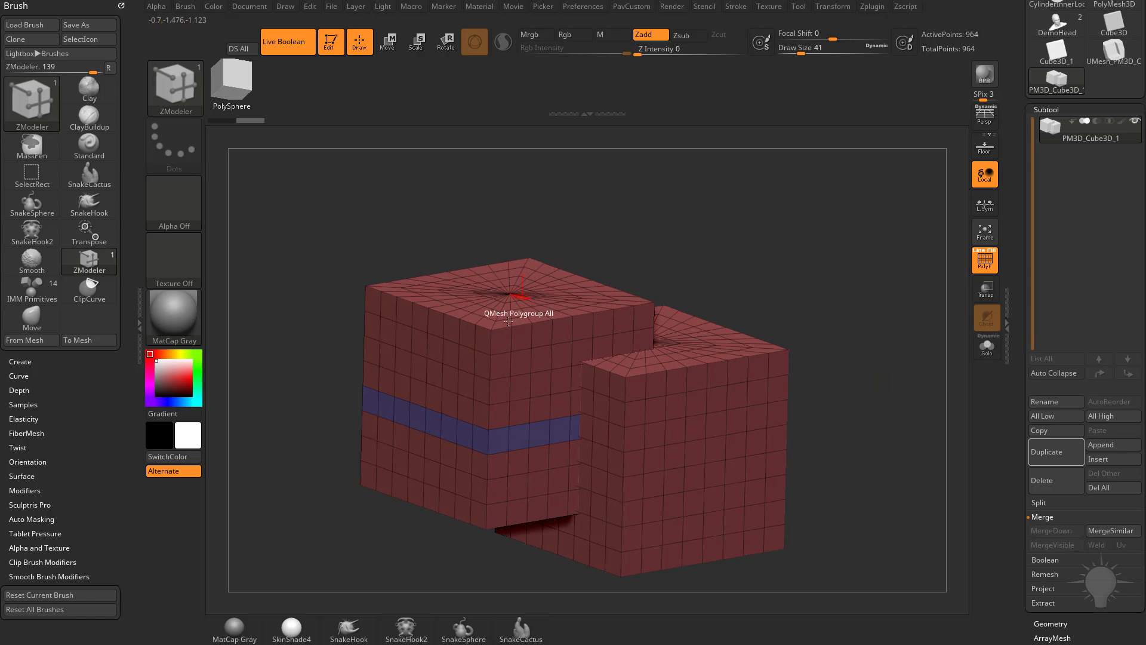
pyautogui.hotkey('ctrl', 'shift')
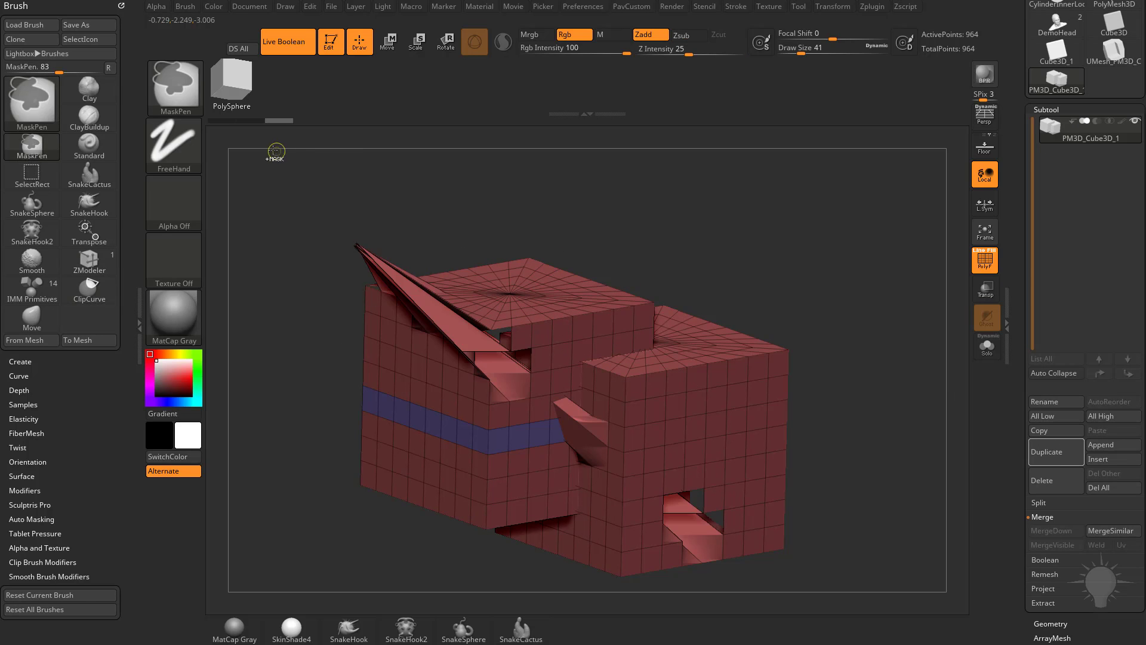
pyautogui.keyDown('ctrl'); pyautogui.keyDown('shift'); pyautogui.click(176, 86); pyautogui.keyUp('shift'); pyautogui.keyUp('ctrl')
pyautogui.click(256, 97)
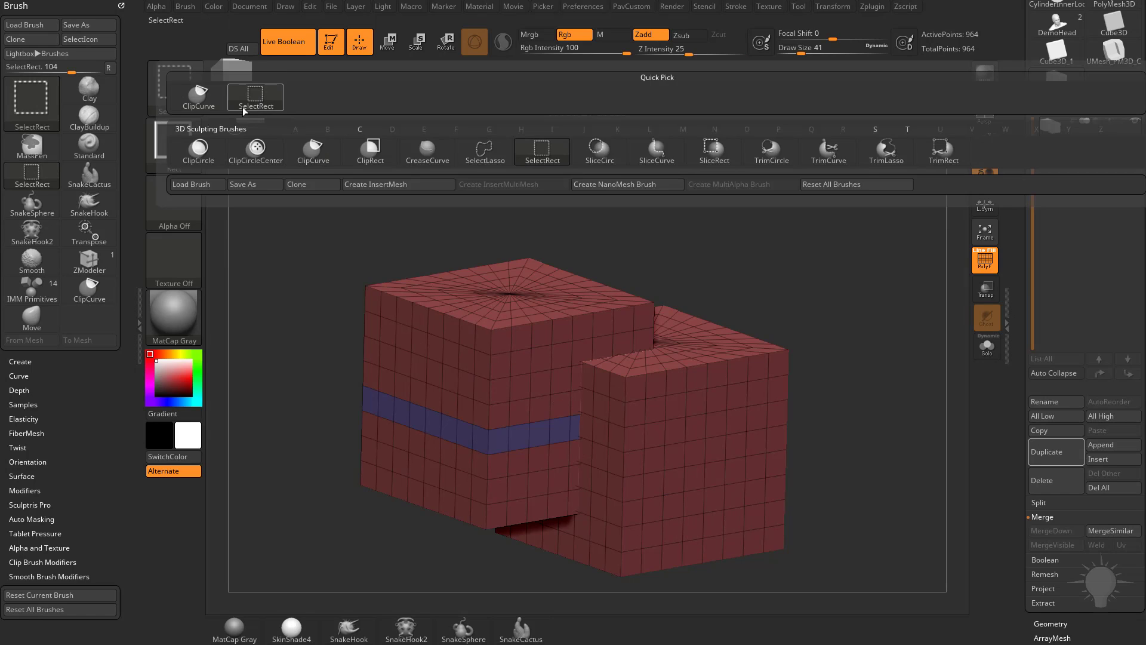
pyautogui.keyDown('ctrl'); pyautogui.keyDown('shift'); pyautogui.moveTo(347, 230); pyautogui.dragTo(388, 314); pyautogui.keyUp('shift'); pyautogui.keyUp('ctrl')
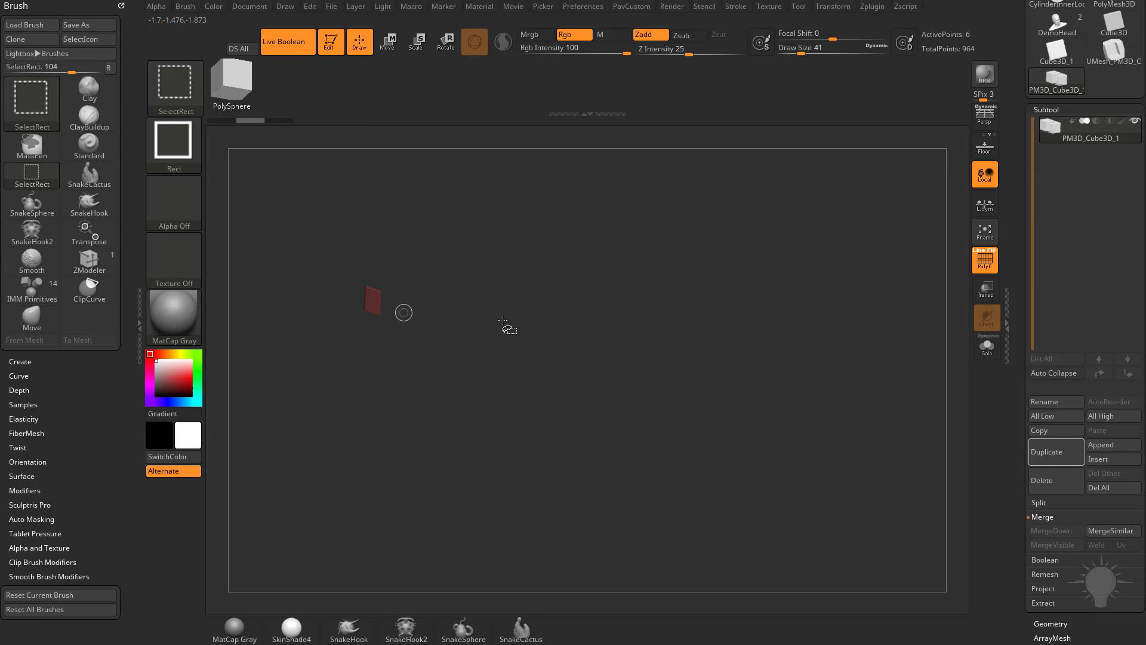
# Expand the visible patch to the entire banded cube with Grow All, and open the Visibility options
pyautogui.keyDown('ctrl'); pyautogui.keyDown('shift'); pyautogui.click(829, 363); pyautogui.keyUp('shift'); pyautogui.keyUp('ctrl')
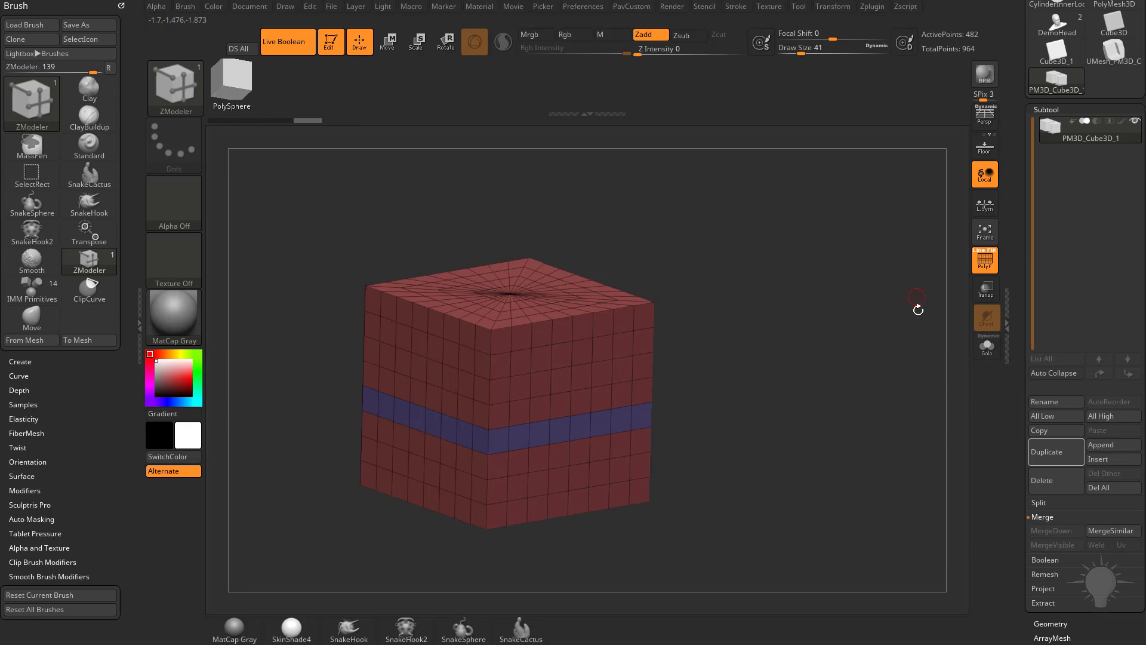
pyautogui.scroll(-5, 1018, 249)
pyautogui.scroll(-1, 1018, 249)
pyautogui.click(1046, 238)
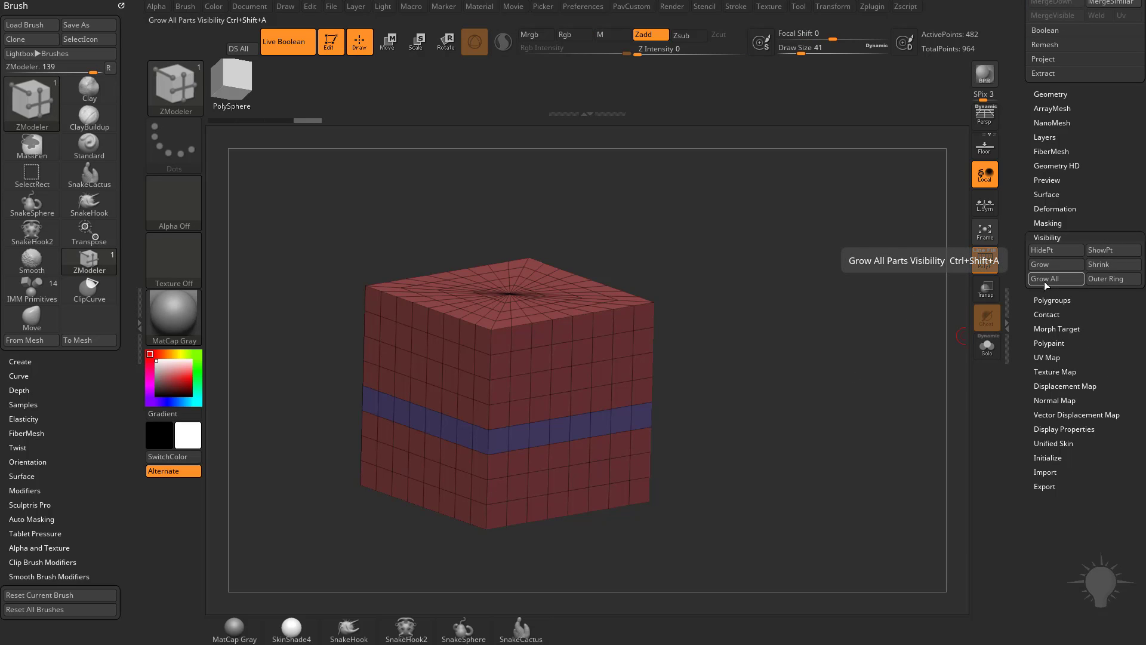
# Assign the isolated cube a single polygroup, unhide the rest, and test isolating that cube by its polygroup
pyautogui.press('ctrl')
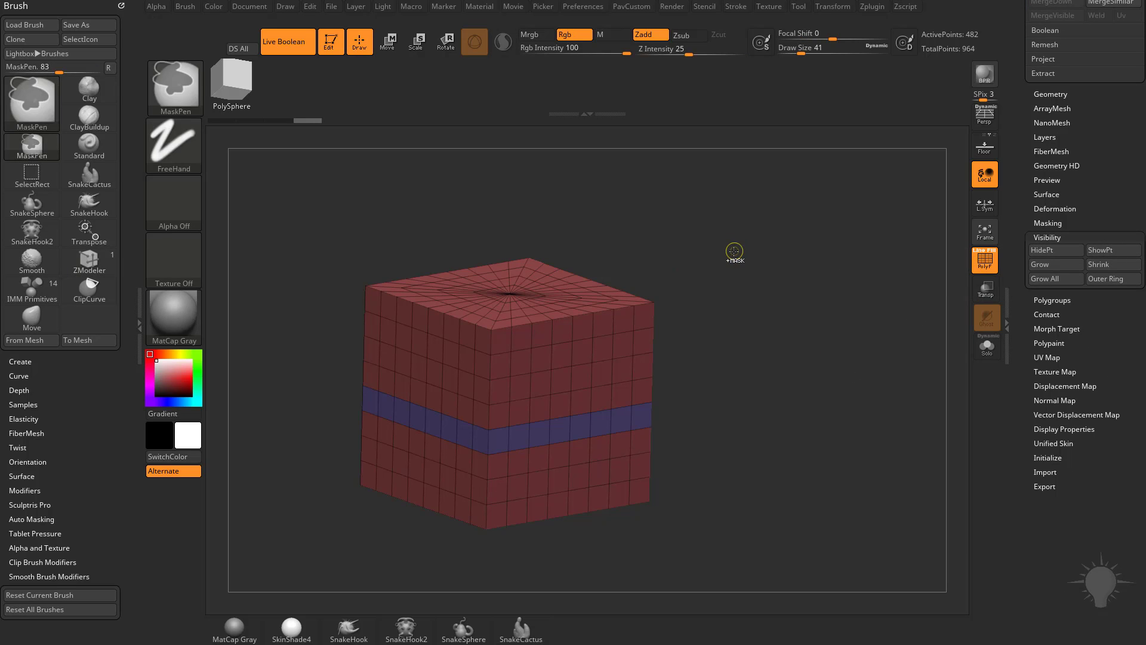
pyautogui.hotkey('ctrl', 'w')
pyautogui.hotkey('ctrl', 'shift')
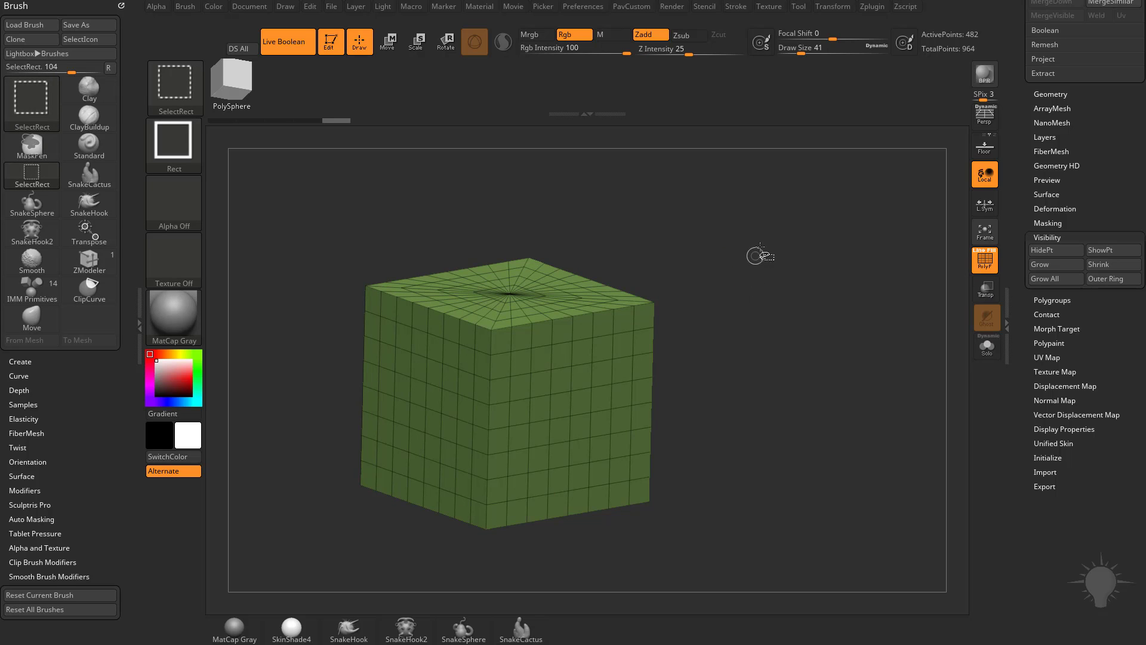
pyautogui.keyDown('ctrl'); pyautogui.keyDown('shift'); pyautogui.click(761, 255); pyautogui.keyUp('shift'); pyautogui.keyUp('ctrl')
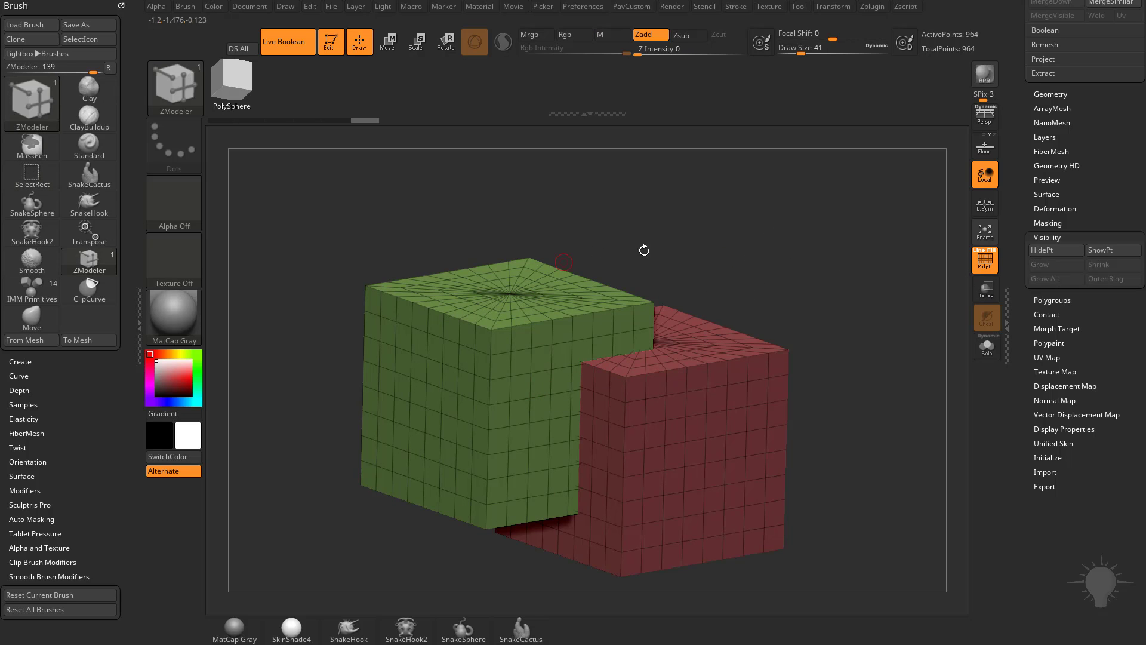
pyautogui.keyDown('ctrl'); pyautogui.keyDown('shift'); pyautogui.click(497, 331); pyautogui.keyUp('shift'); pyautogui.keyUp('ctrl')
pyautogui.keyDown('ctrl'); pyautogui.keyDown('shift'); pyautogui.click(852, 283); pyautogui.keyUp('shift'); pyautogui.keyUp('ctrl')
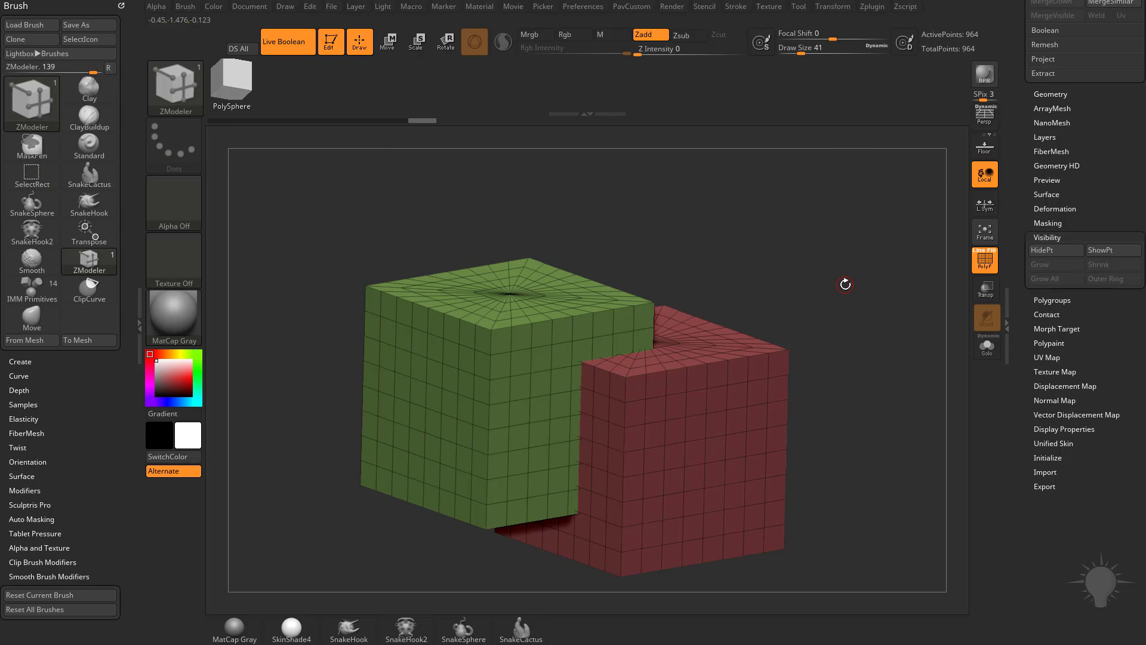
# Combine both merged cubes into one polygroup, and split them into a polygroup per cube with Auto Groups
pyautogui.keyDown('shift'); pyautogui.click(1057, 238); pyautogui.keyUp('shift')
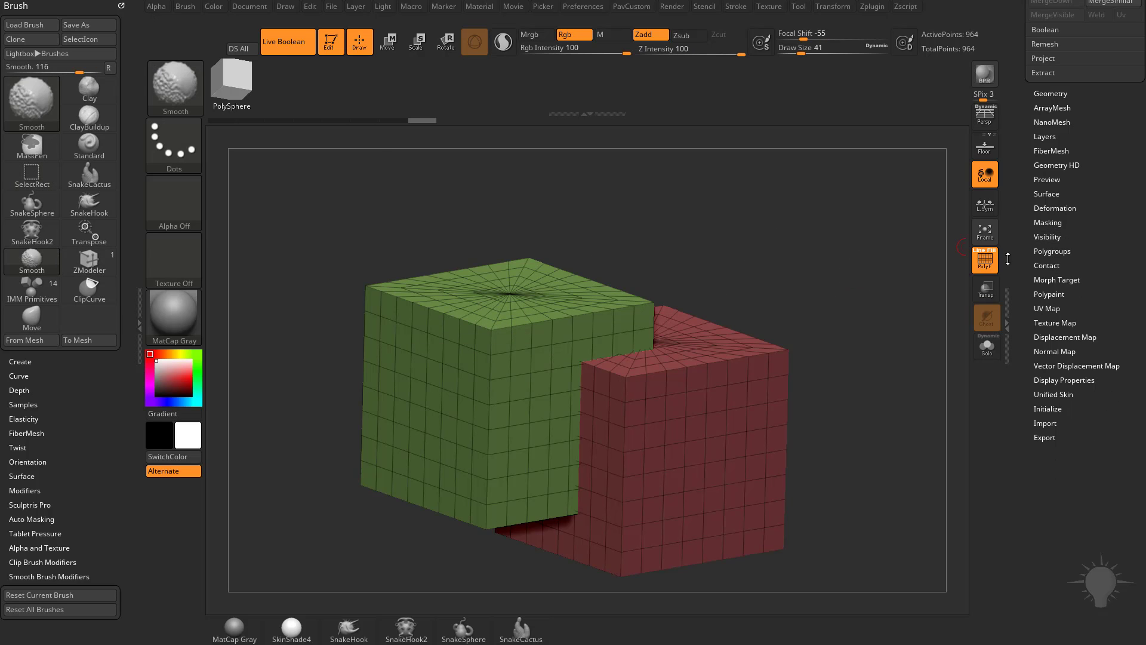
pyautogui.hotkey('ctrl', 'w')
pyautogui.moveTo(785, 256); pyautogui.dragTo(862, 245)
pyautogui.click(1049, 251)
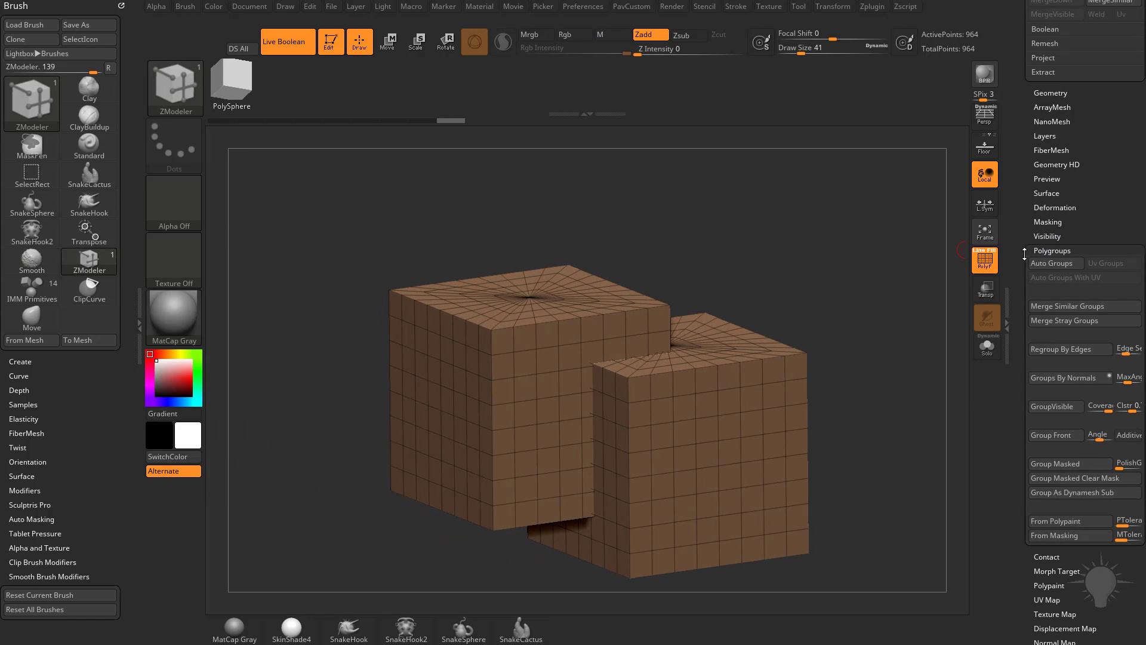
pyautogui.click(1051, 202)
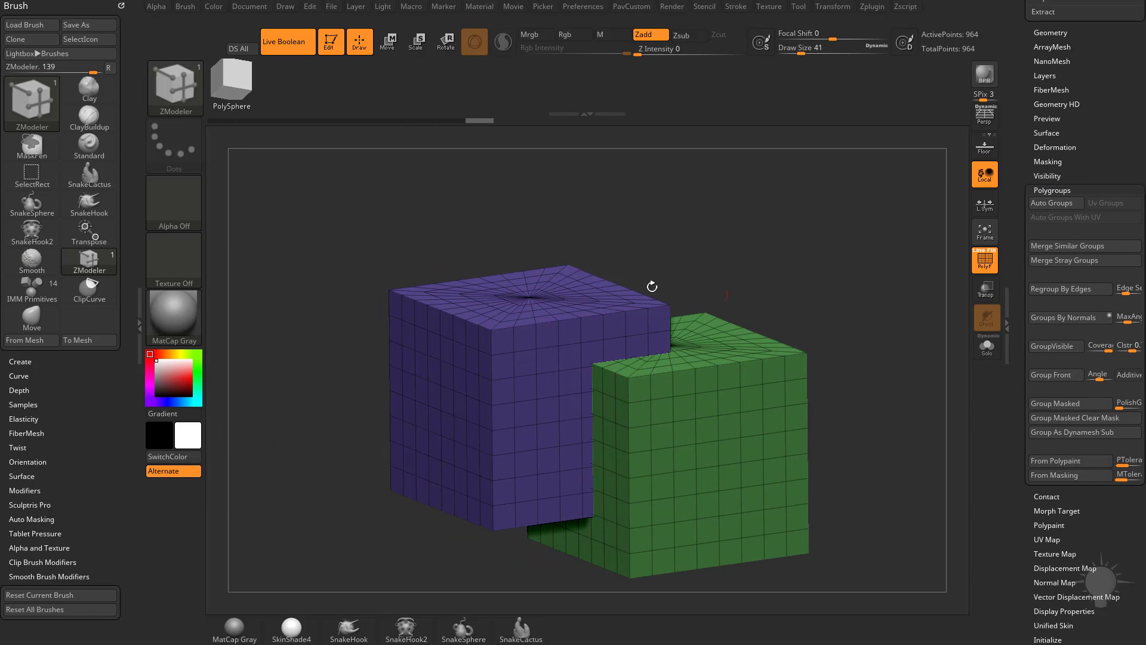
# Isolate the purple cube by its polygroup using SelectRect, and unhide the other cube
pyautogui.moveTo(726, 254); pyautogui.dragTo(815, 320)
pyautogui.moveTo(723, 271); pyautogui.dragTo(841, 299)
pyautogui.hotkey('ctrl', 'shift')
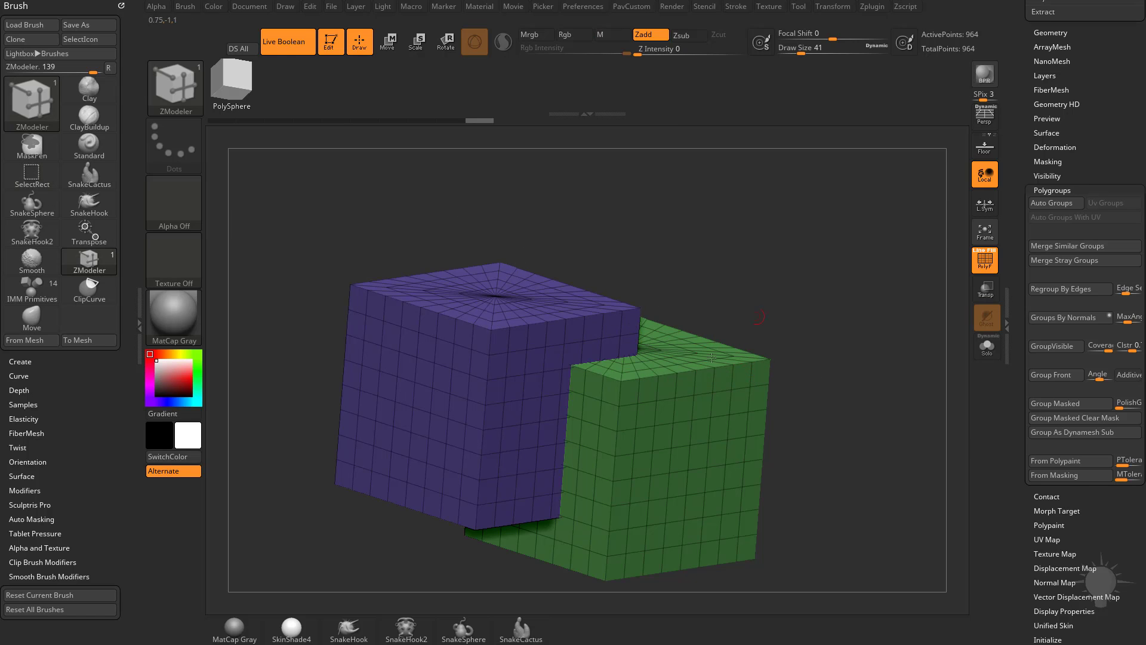
pyautogui.hotkey('ctrl', 'shift')
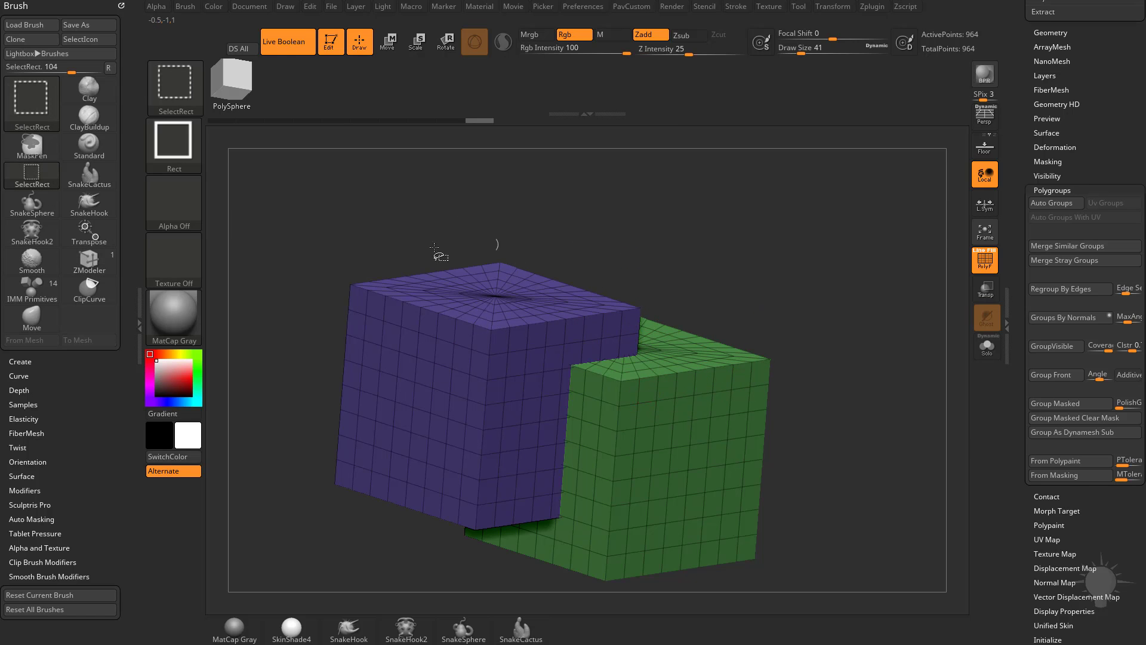
pyautogui.keyDown('ctrl'); pyautogui.keyDown('shift'); pyautogui.click(357, 276); pyautogui.keyUp('shift'); pyautogui.keyUp('ctrl')
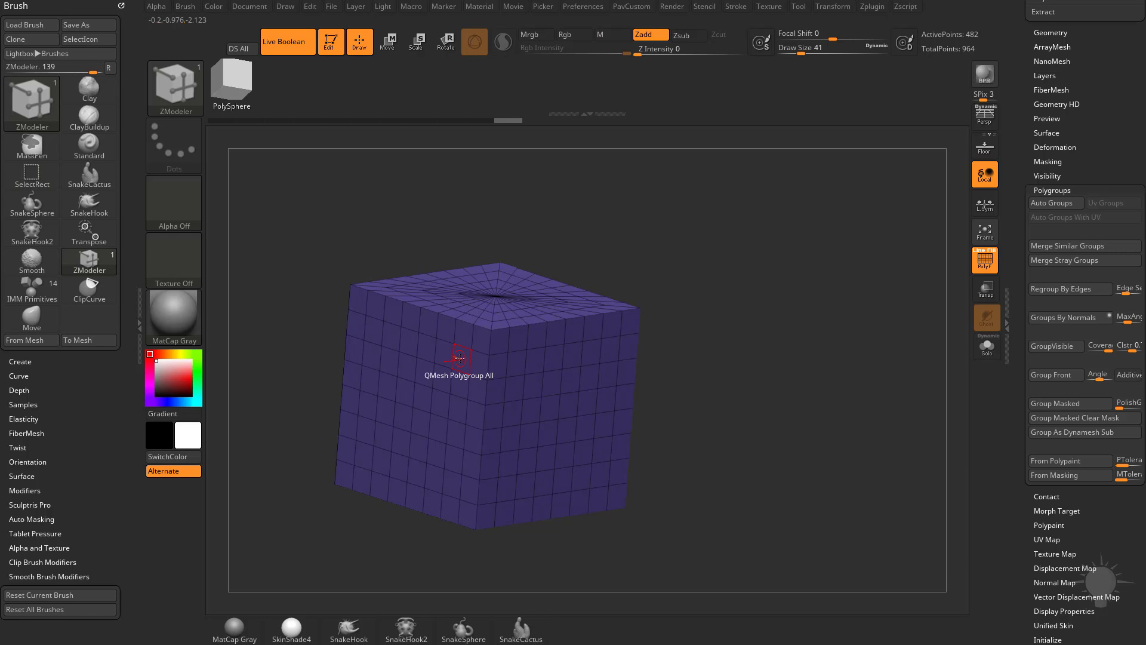
pyautogui.keyDown('ctrl'); pyautogui.keyDown('shift'); pyautogui.click(755, 288); pyautogui.keyUp('shift'); pyautogui.keyUp('ctrl')
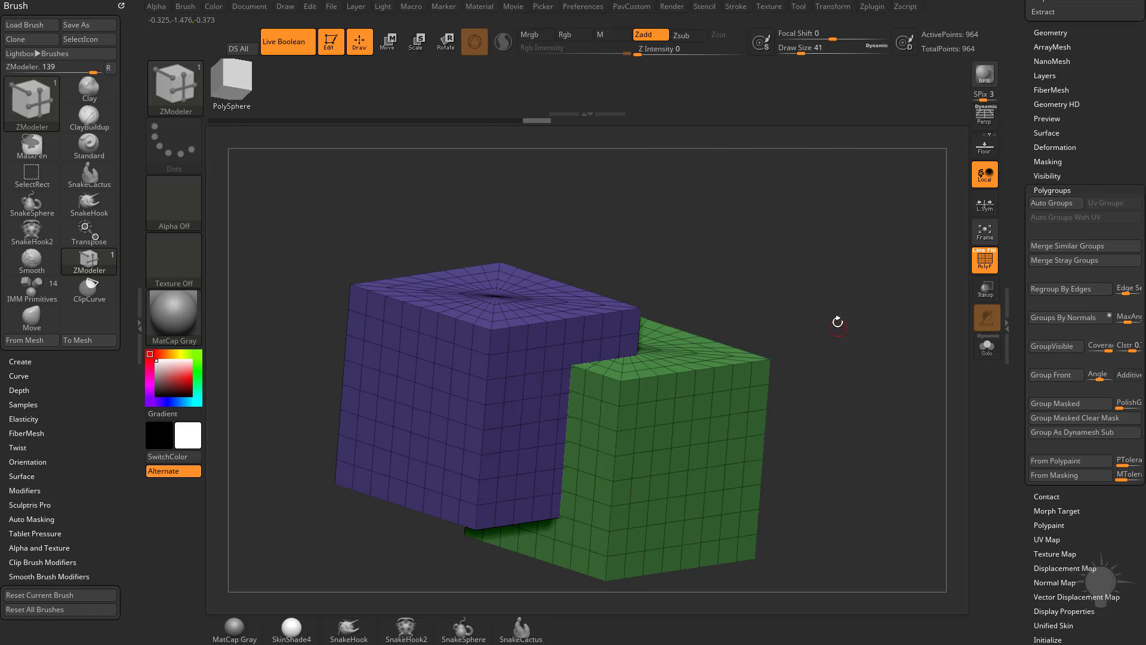
# Isolate the purple cube, assign it as a subtractive group with Group As Dynamesh Sub, and unhide the green cube
pyautogui.moveTo(835, 320); pyautogui.dragTo(820, 353)
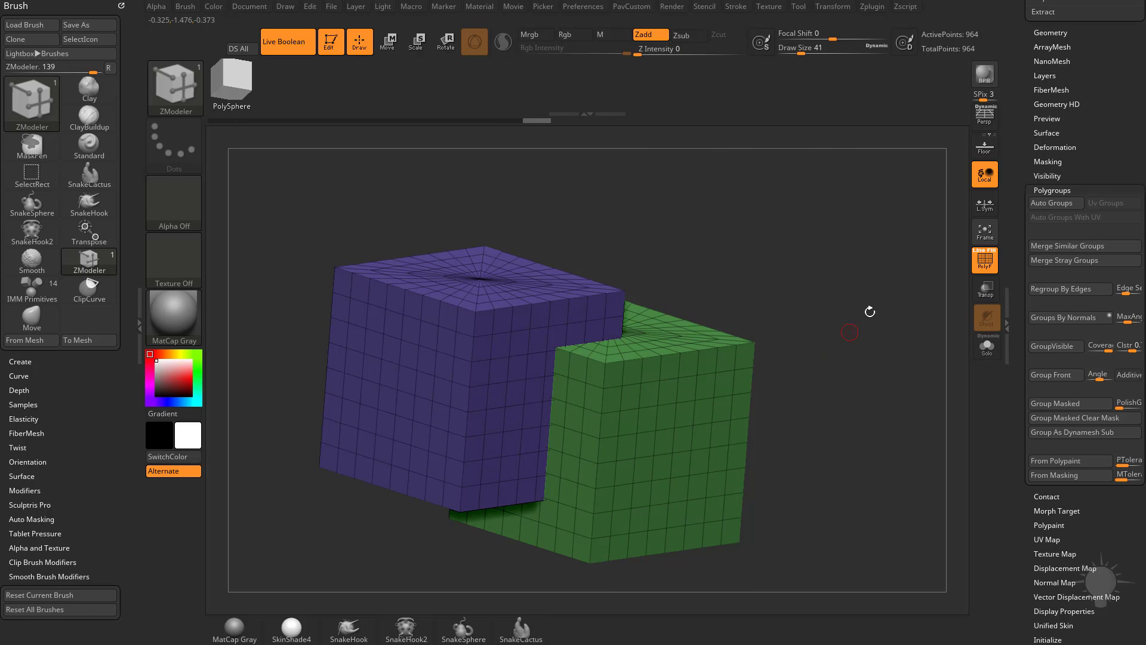
pyautogui.hotkey('ctrl', 'shift')
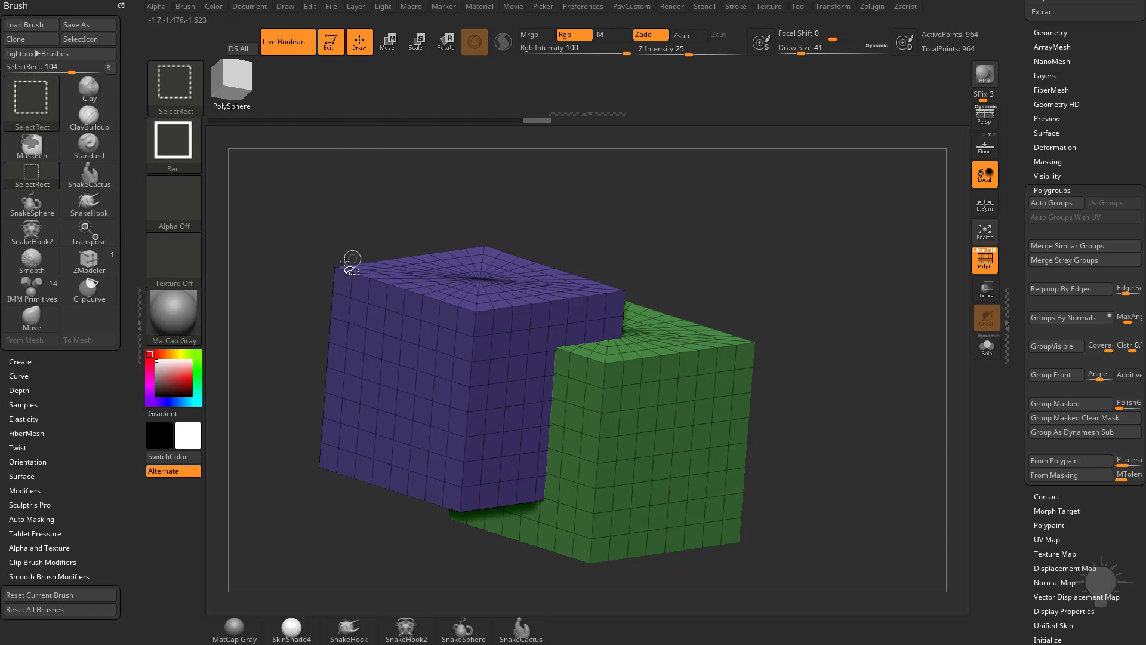
pyautogui.keyDown('ctrl'); pyautogui.keyDown('shift'); pyautogui.click(337, 266); pyautogui.keyUp('shift'); pyautogui.keyUp('ctrl')
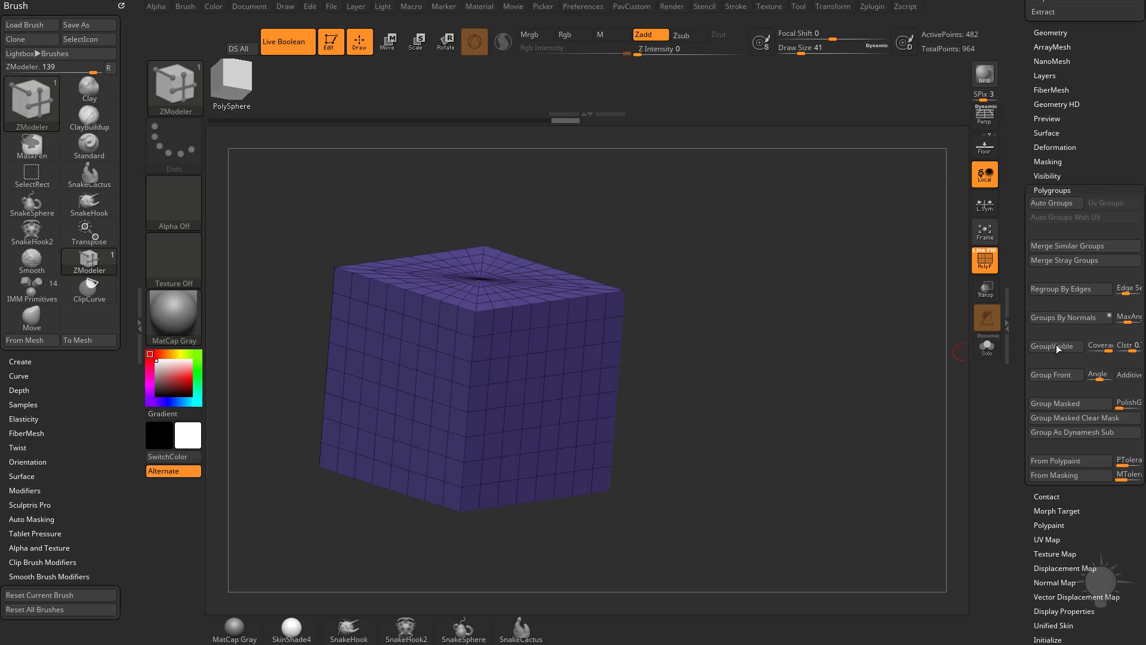
pyautogui.click(1057, 435)
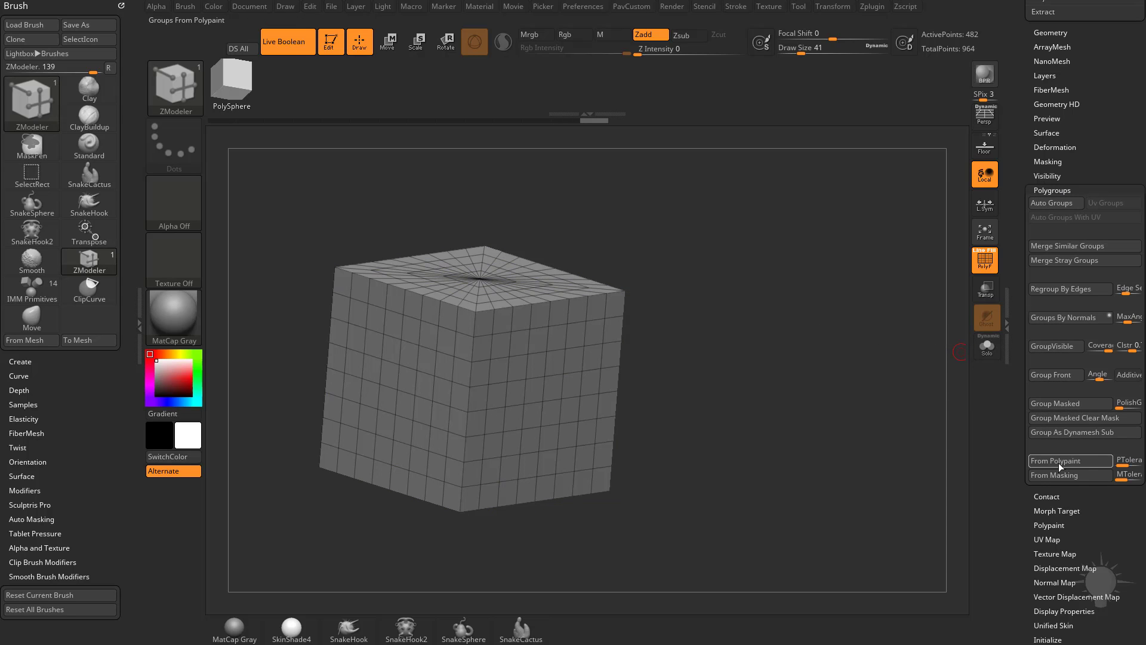
pyautogui.keyDown('ctrl'); pyautogui.keyDown('shift'); pyautogui.click(876, 381); pyautogui.keyUp('shift'); pyautogui.keyUp('ctrl')
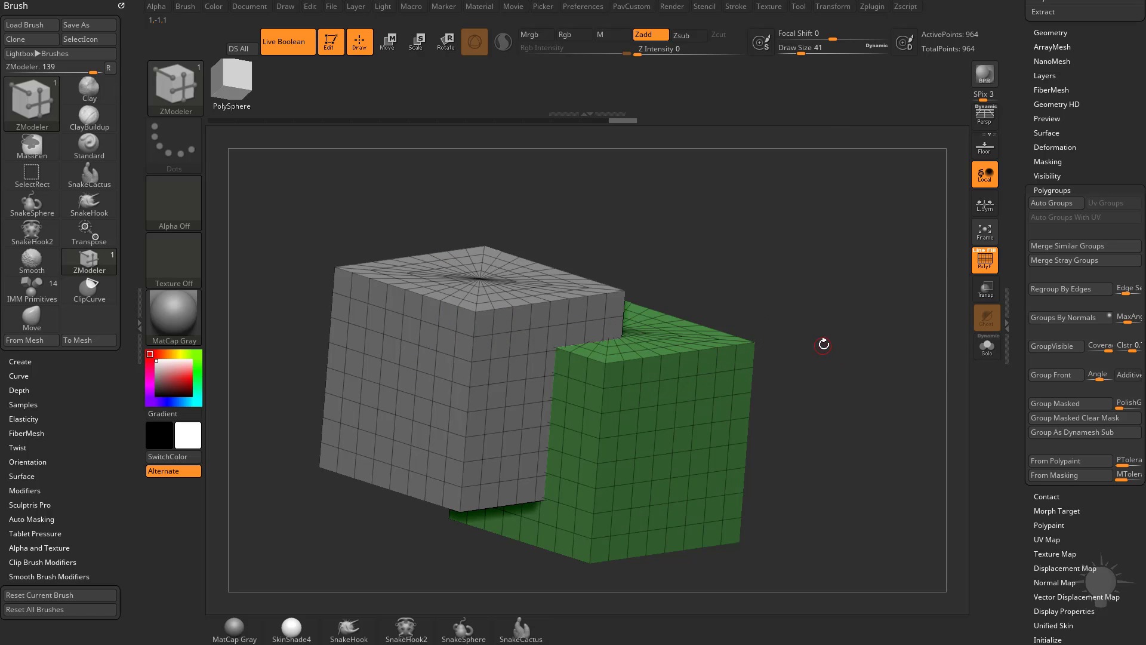
# Try Remesh By Union with the white cube as the subtractive group, and undo the remesh
pyautogui.press('w')
pyautogui.click(566, 170)
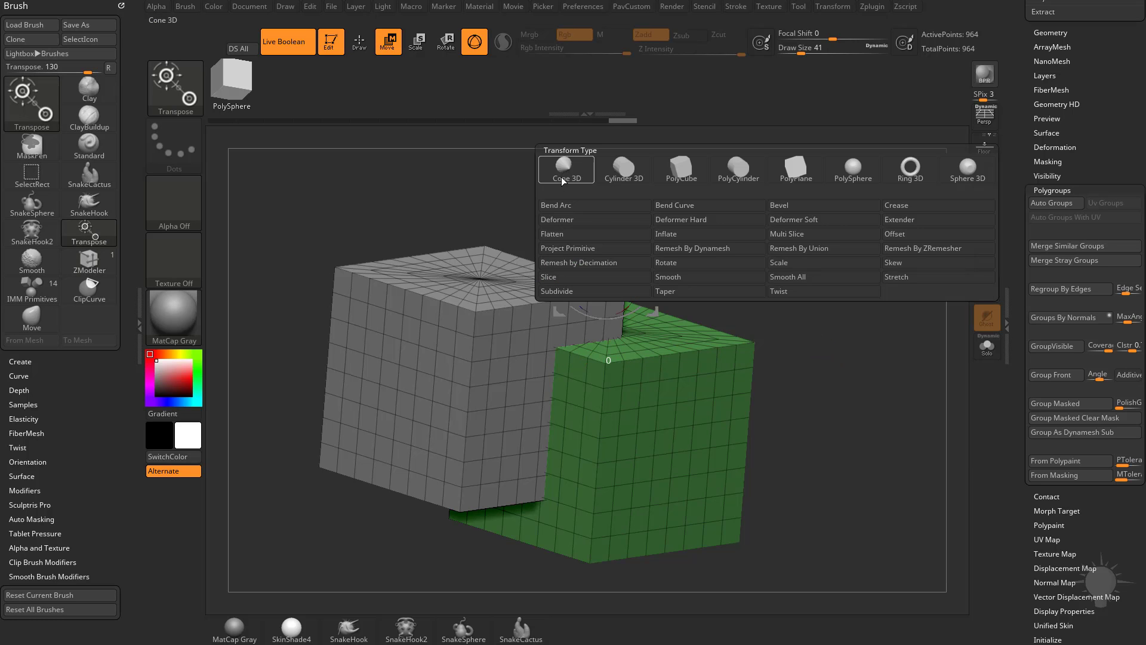
pyautogui.click(822, 248)
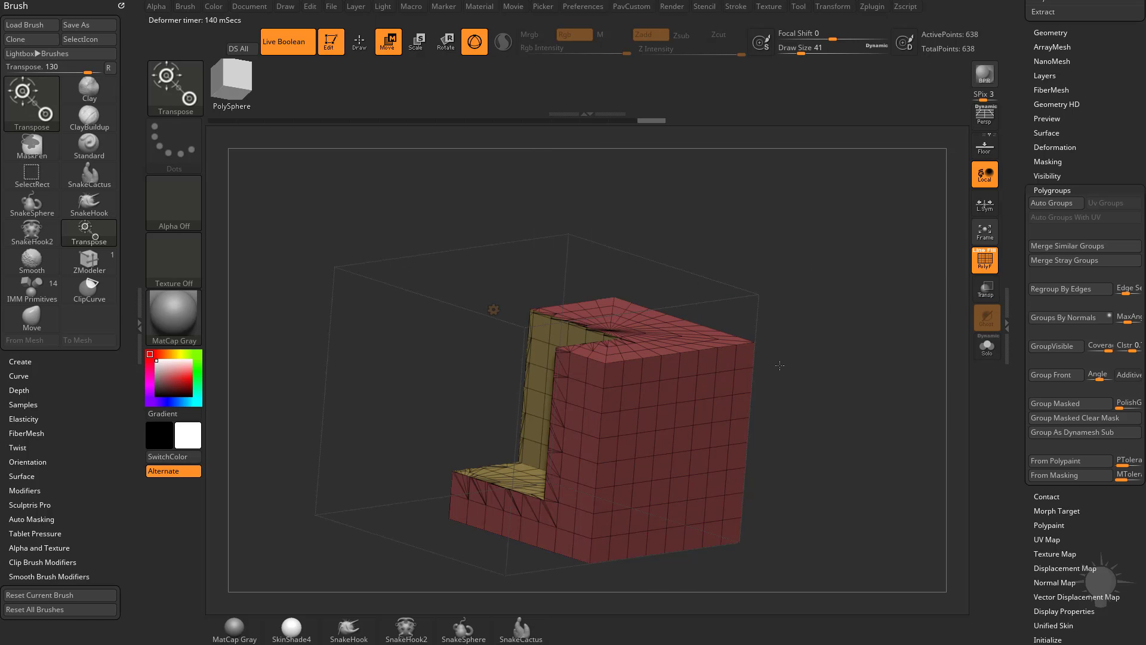
pyautogui.moveTo(824, 312); pyautogui.dragTo(863, 343)
pyautogui.hotkey('ctrl', 'z')
pyautogui.hotkey('ctrl', 'shift', 'z')
pyautogui.hotkey('ctrl', 'z')
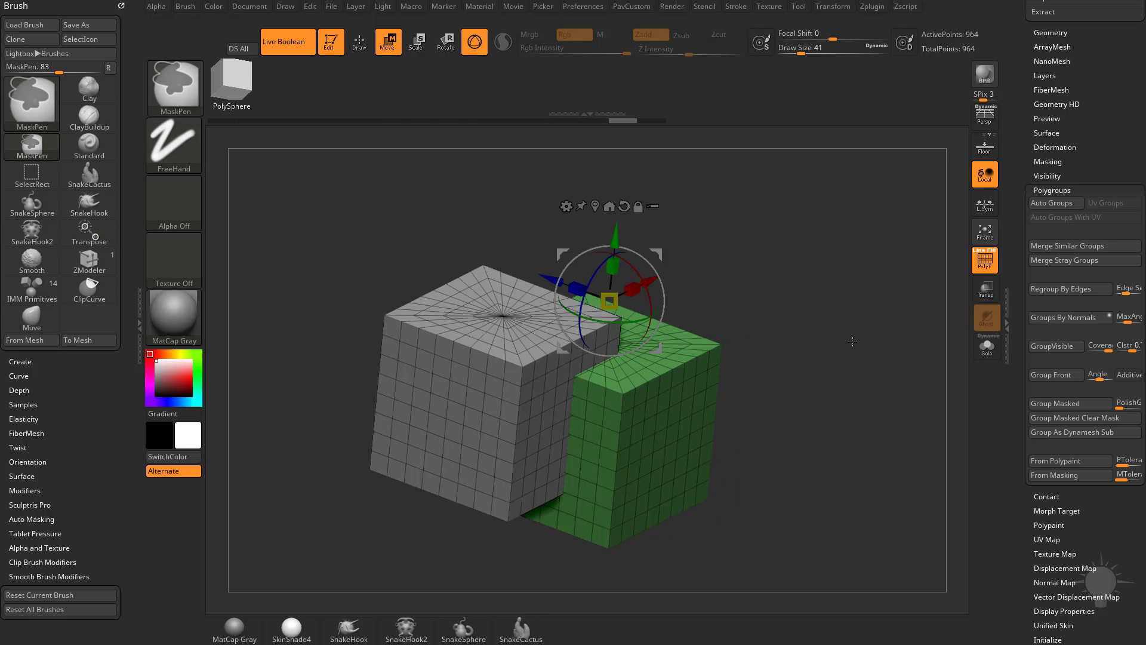
# Put both cubes back into one polygroup, and give each cube its own polygroup with Auto Groups
pyautogui.hotkey('ctrl', 'w')
pyautogui.press('q')
pyautogui.moveTo(849, 342); pyautogui.dragTo(831, 333)
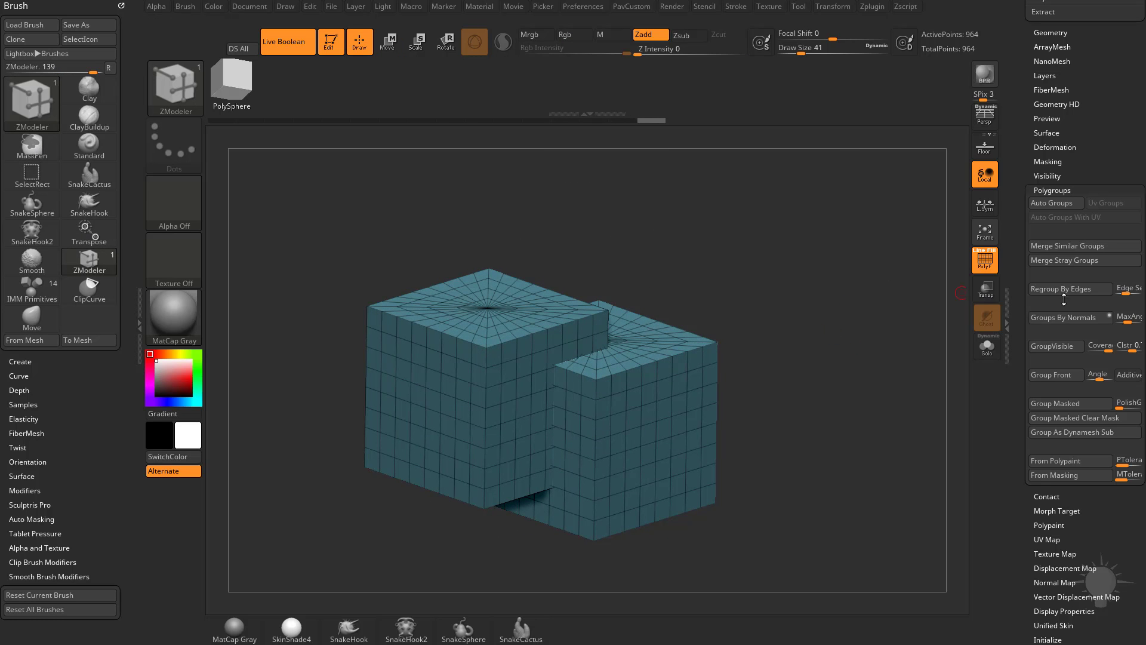
pyautogui.click(1052, 203)
pyautogui.moveTo(804, 291); pyautogui.dragTo(597, 297)
pyautogui.moveTo(855, 356); pyautogui.dragTo(812, 389)
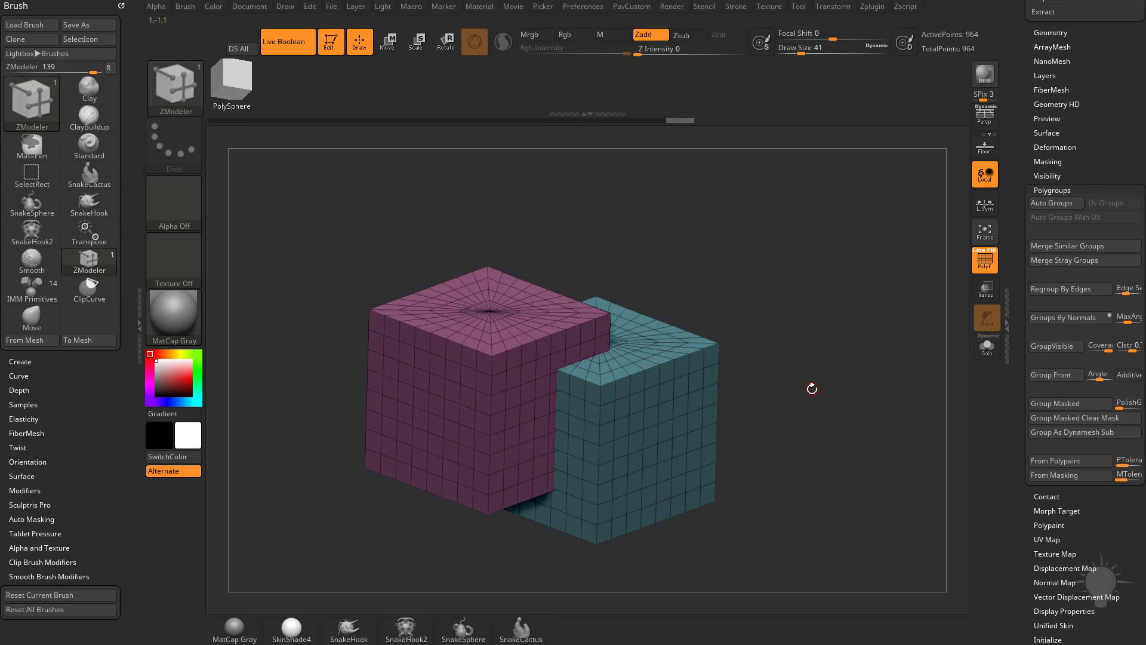
# Try Remesh By Union on the pink and teal cubes, and undo the union
pyautogui.press('w')
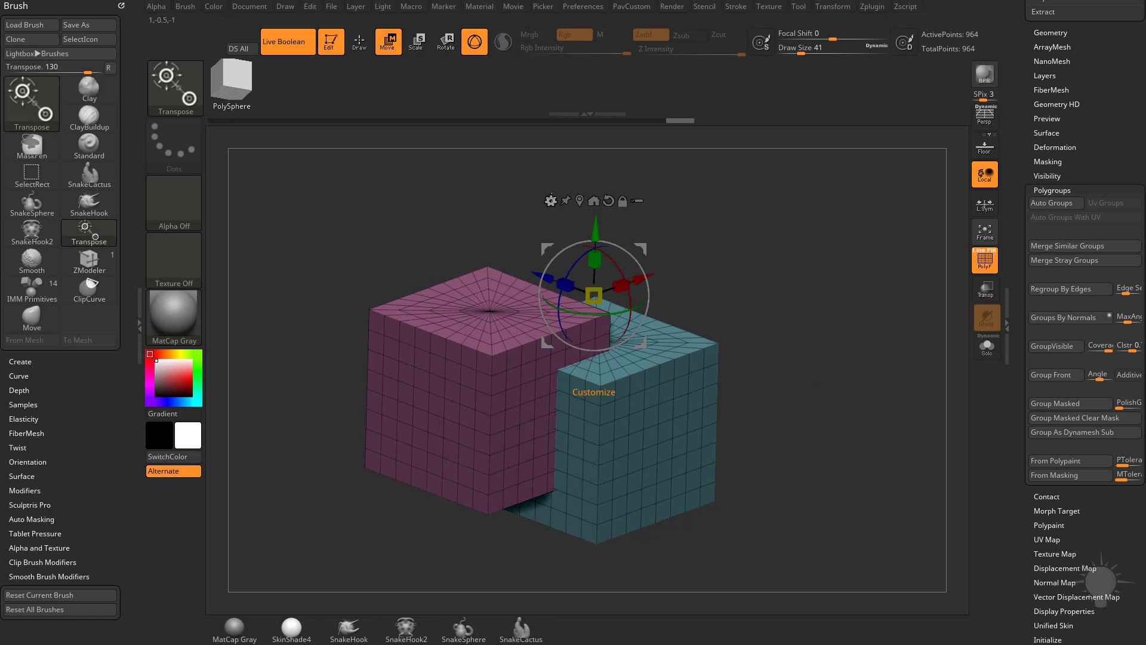
pyautogui.click(551, 200)
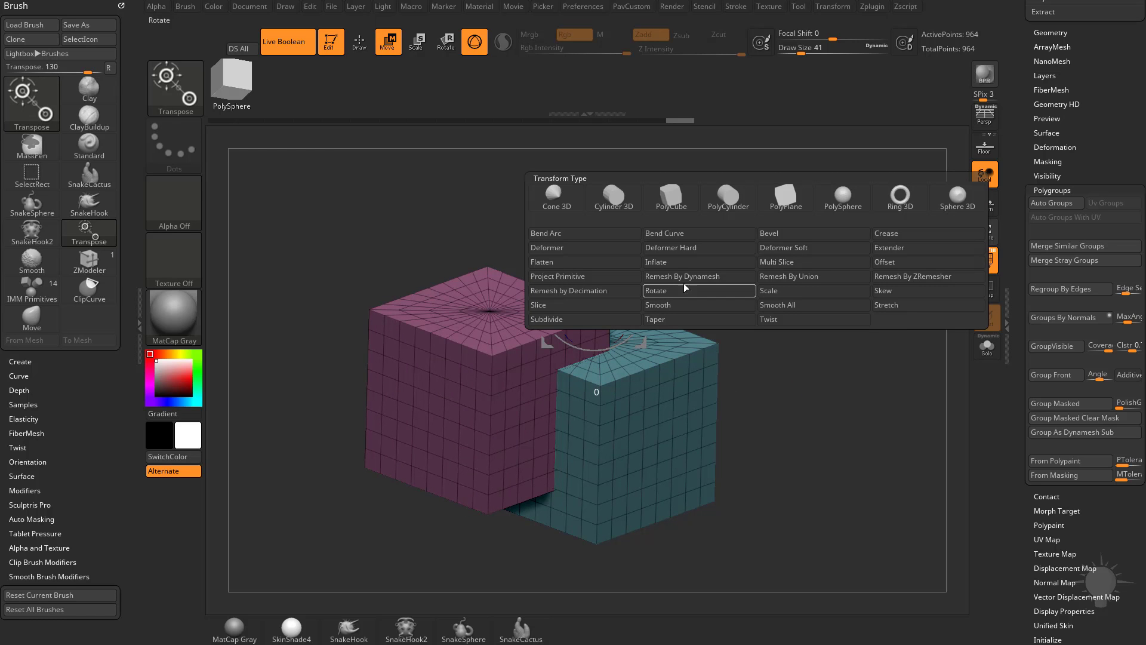
pyautogui.click(787, 277)
pyautogui.moveTo(764, 311); pyautogui.dragTo(829, 321)
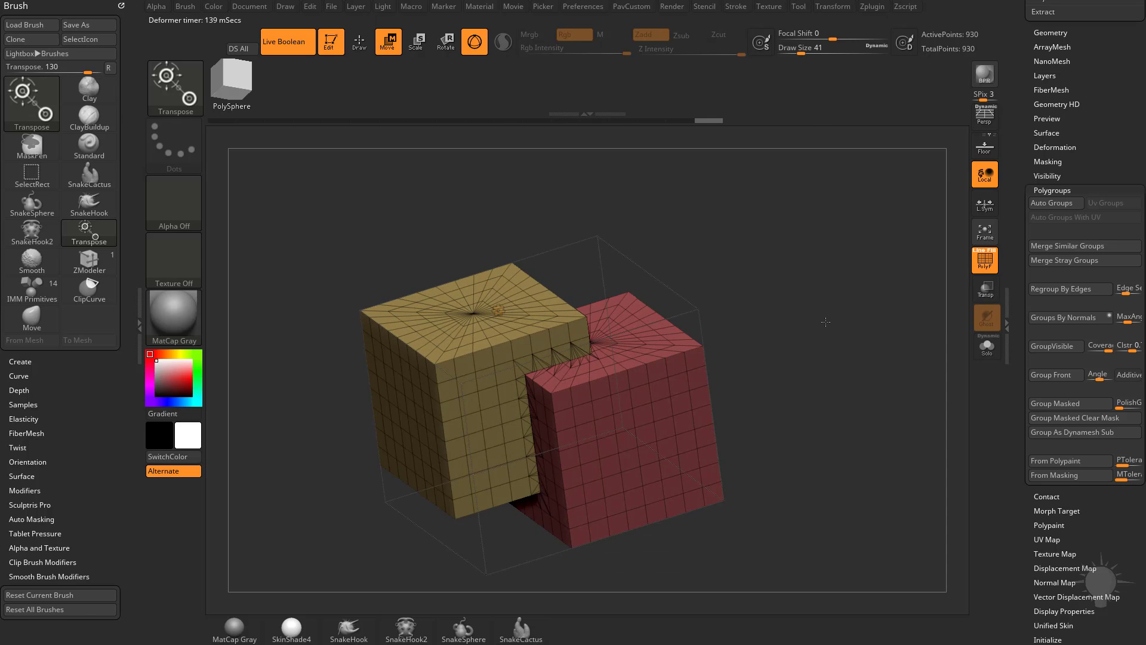
pyautogui.hotkey('ctrl', 'z')
# Select the IMM Boolean insert brush
pyautogui.press('b')
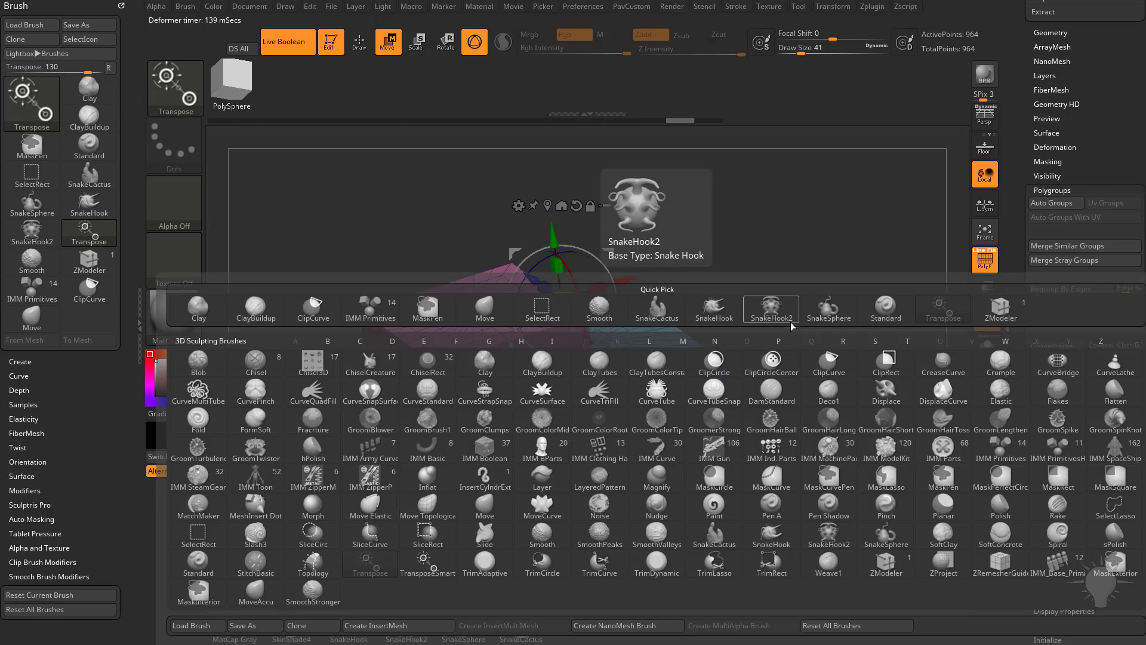
pyautogui.press('i')
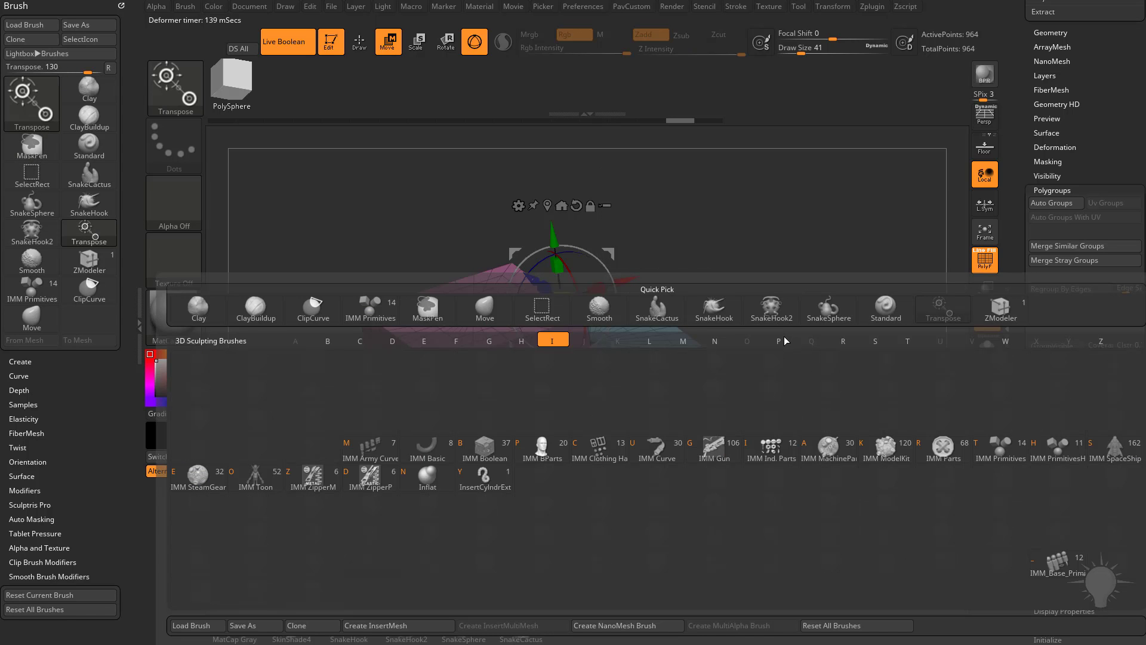
pyautogui.click(485, 449)
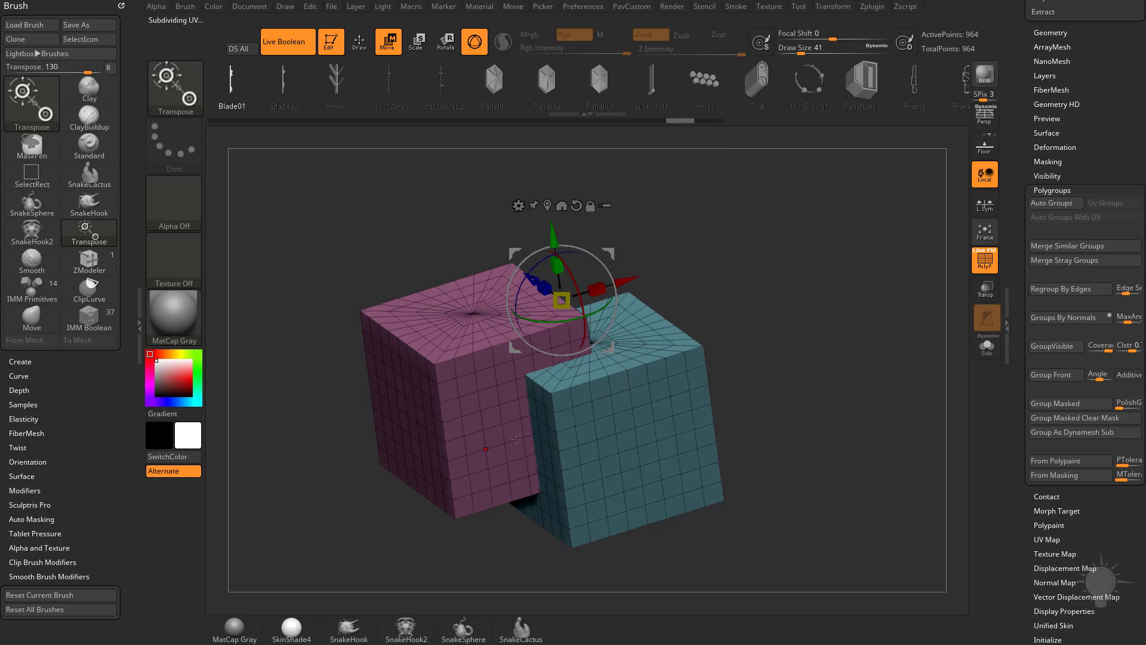
pyautogui.press('b')
pyautogui.press('i')
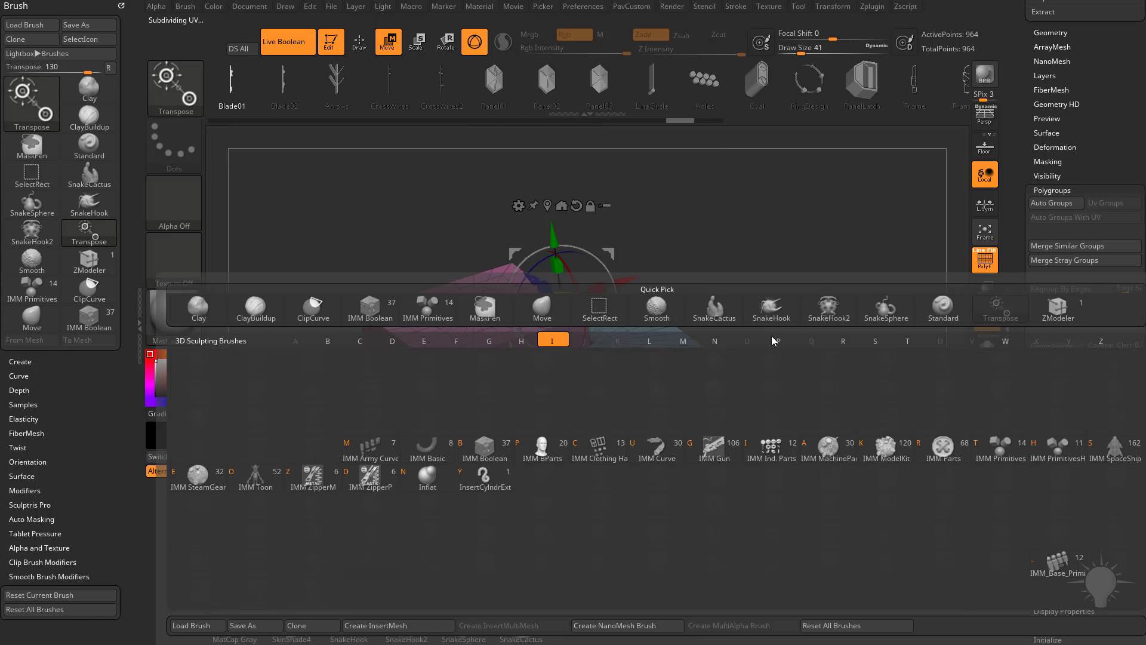
pyautogui.press('b')
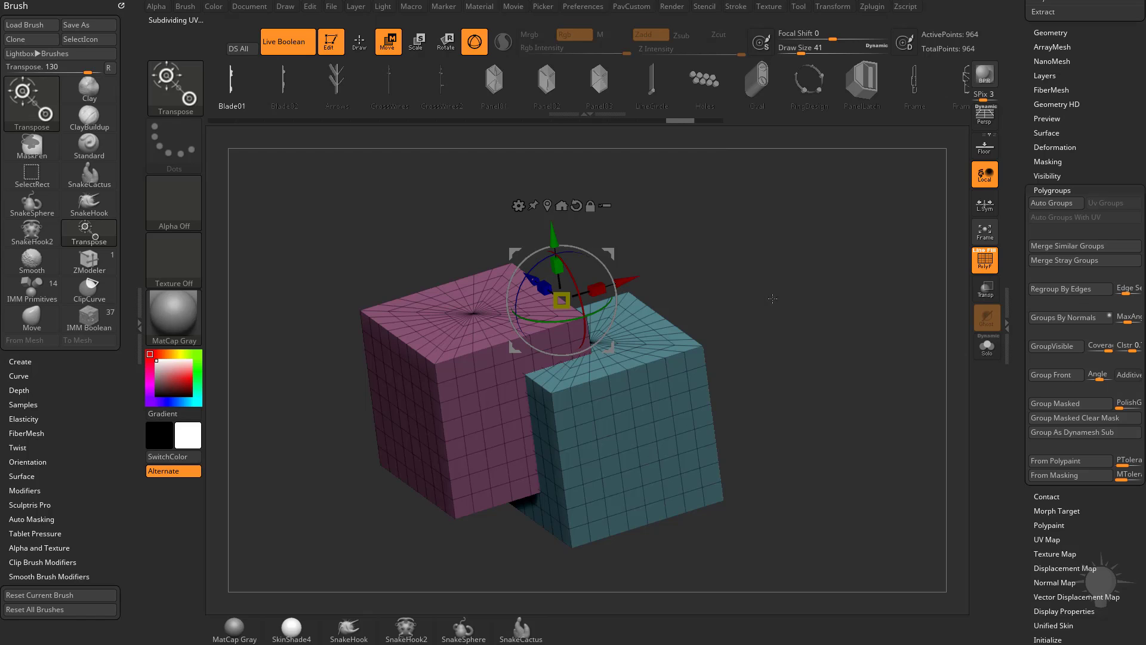
# Try swapping the whole mesh and then only the pink cube for the Indent2 insert, undoing each replacement
pyautogui.moveTo(756, 88); pyautogui.dragTo(400, 68)
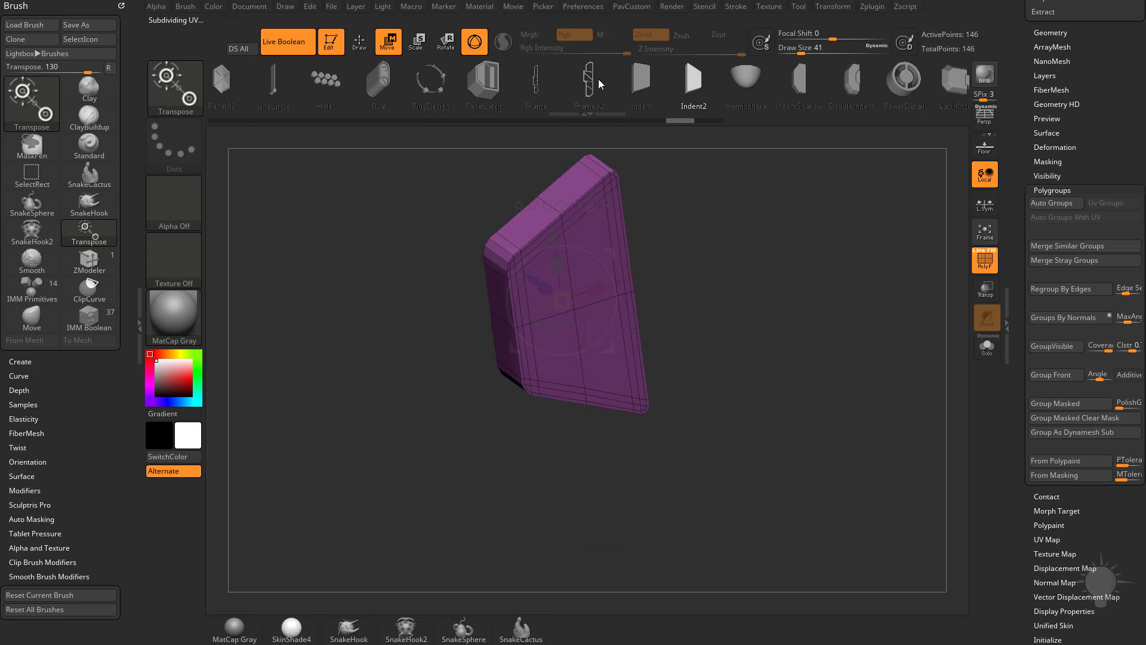
pyautogui.hotkey('ctrl', 'z')
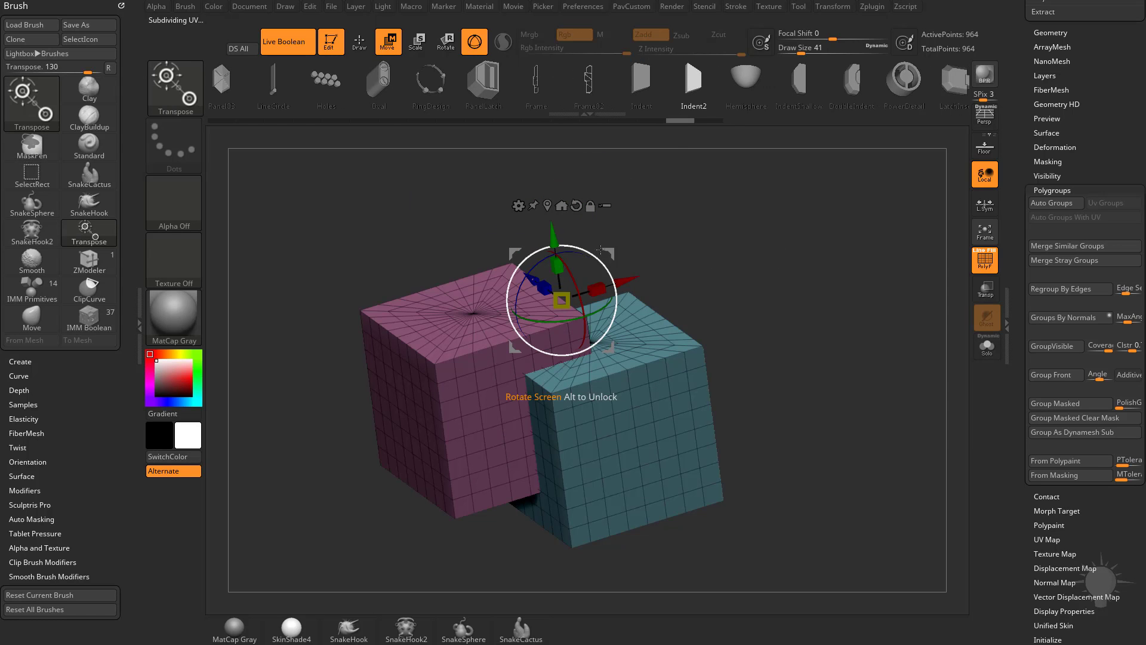
pyautogui.moveTo(757, 94)
pyautogui.mouseDown()
pyautogui.moveTo(579, 81)
pyautogui.moveTo(812, 82)
pyautogui.mouseUp()
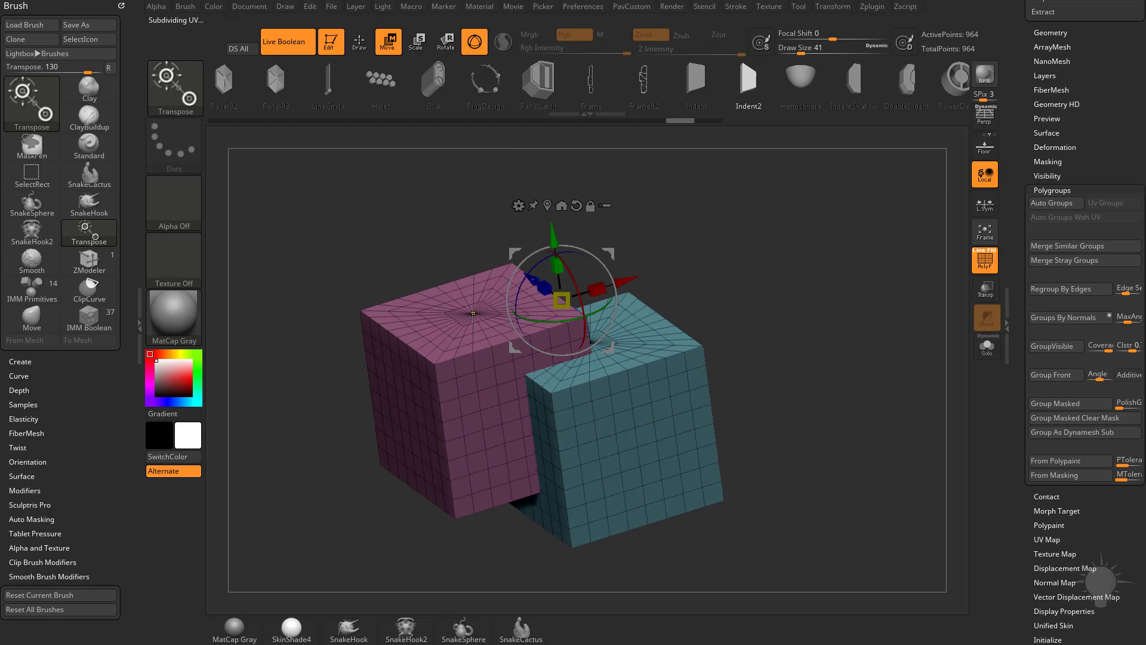
pyautogui.moveTo(700, 81); pyautogui.dragTo(724, 96)
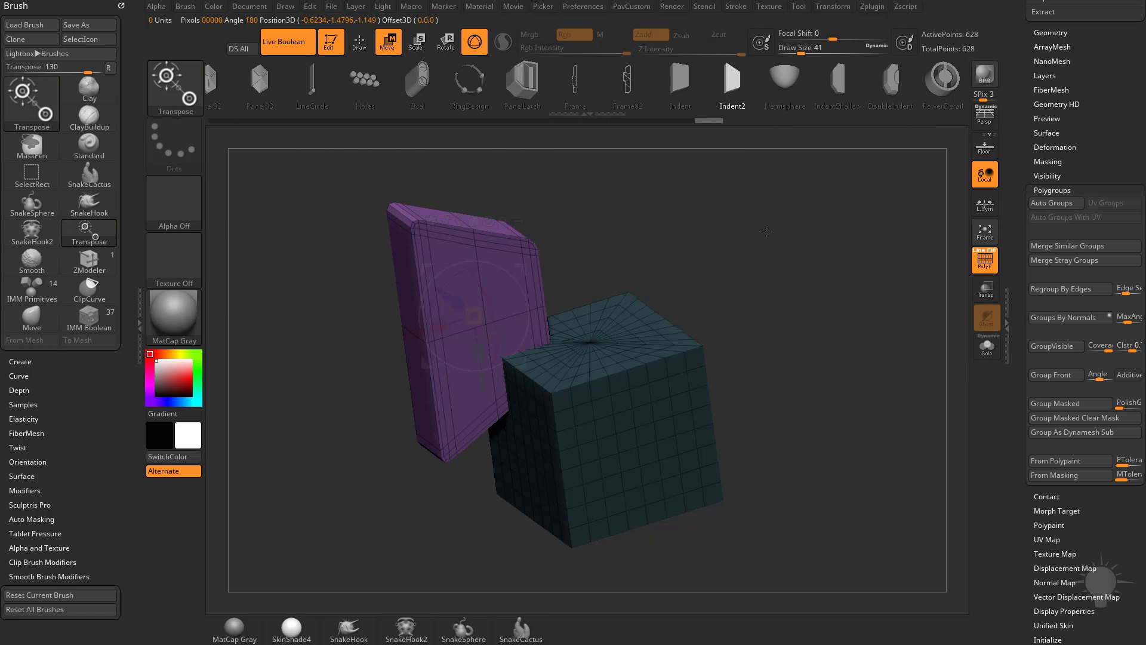
pyautogui.hotkey('ctrl', 'z')
# Return to Draw mode and insert the PowerDetail mesh on the teal cube's outer side face
pyautogui.keyDown('alt'); pyautogui.moveTo(795, 291); pyautogui.dragTo(835, 382); pyautogui.keyUp('alt')
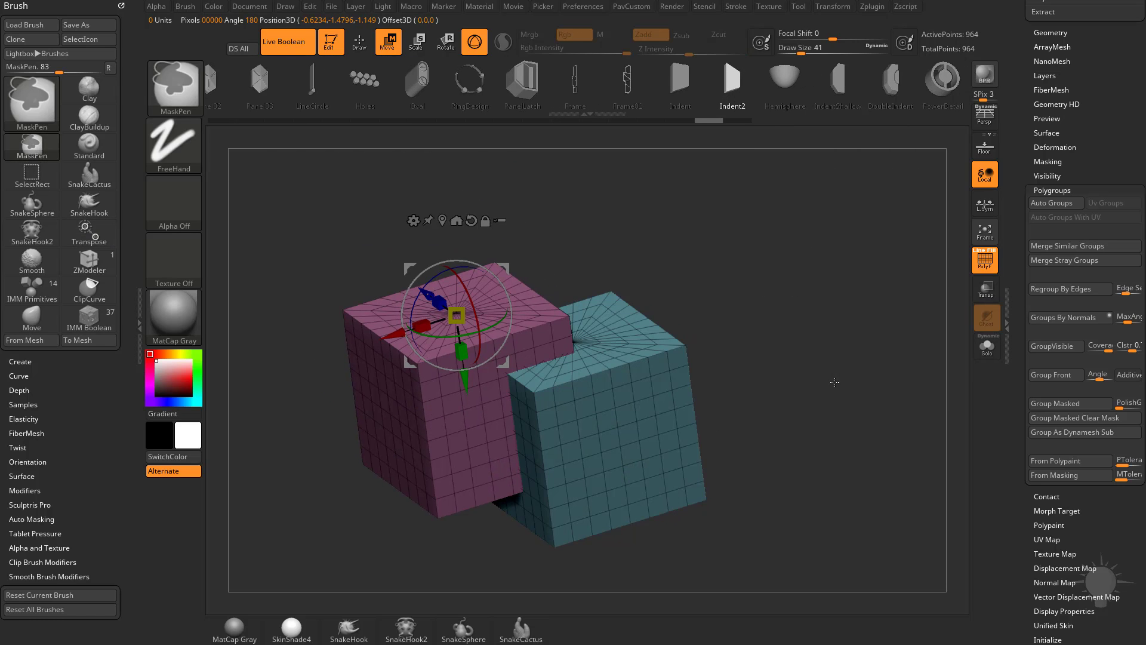
pyautogui.press('ctrl')
pyautogui.press('q')
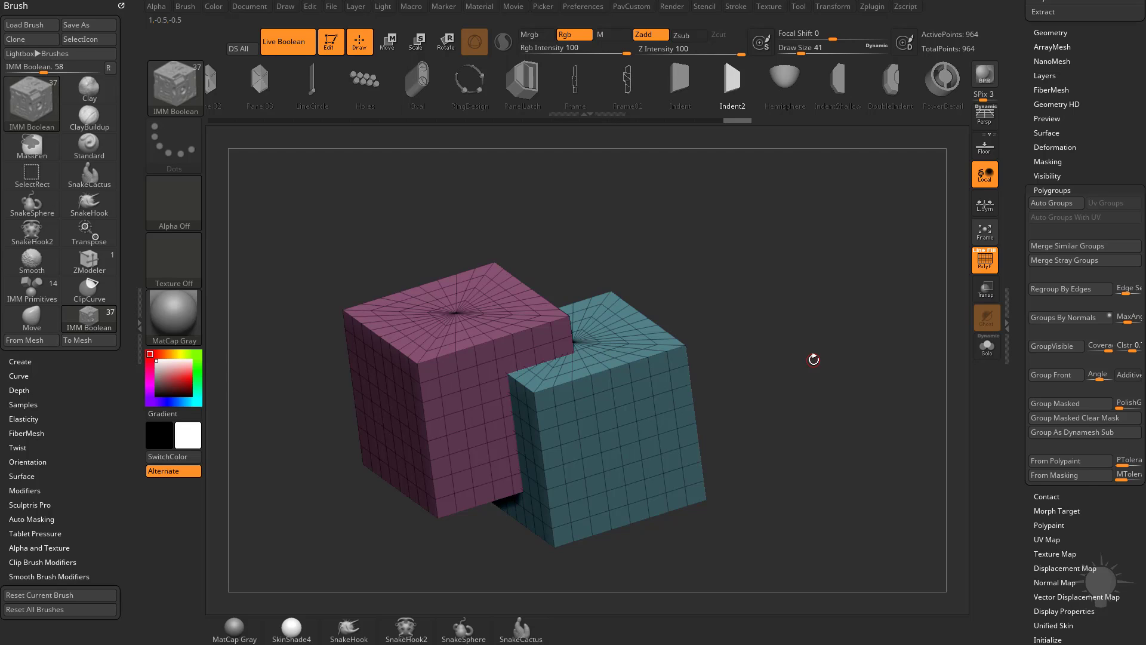
pyautogui.moveTo(760, 77)
pyautogui.mouseDown()
pyautogui.moveTo(659, 65)
pyautogui.moveTo(754, 75)
pyautogui.mouseUp()
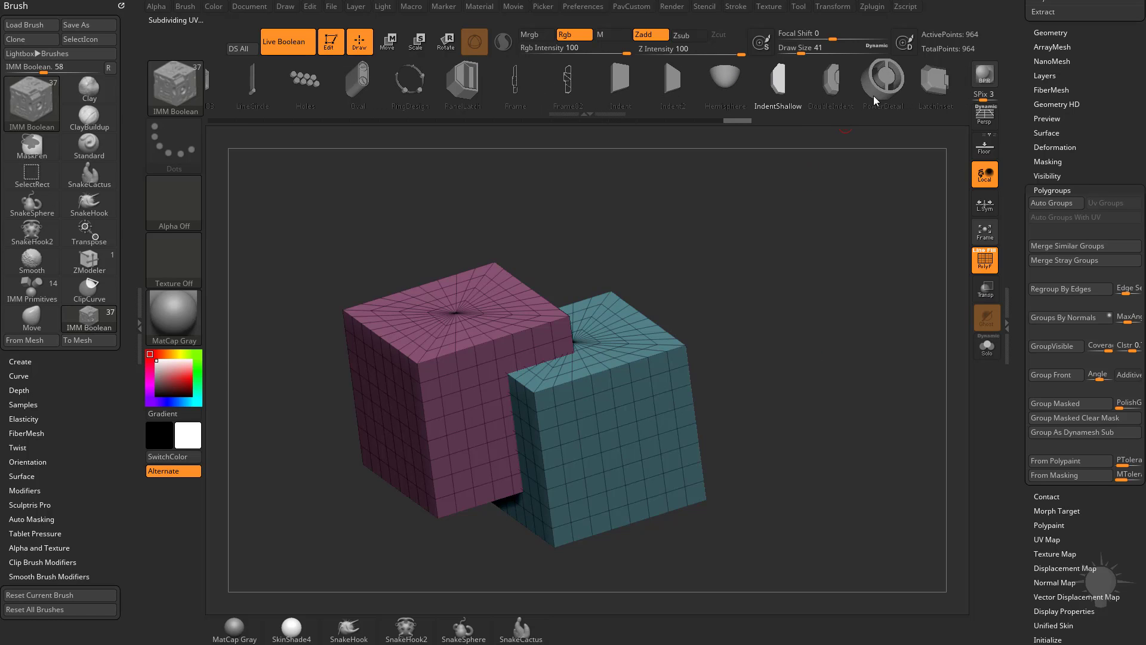
pyautogui.click(885, 83)
pyautogui.moveTo(765, 332); pyautogui.dragTo(582, 297)
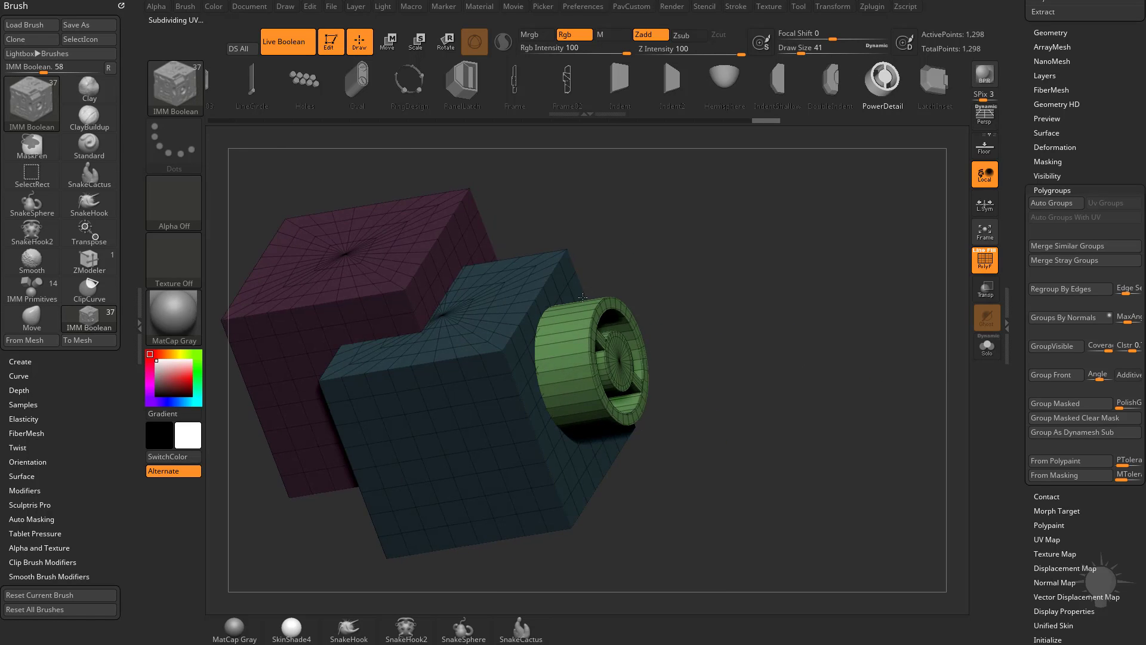
pyautogui.moveTo(467, 303); pyautogui.dragTo(589, 300)
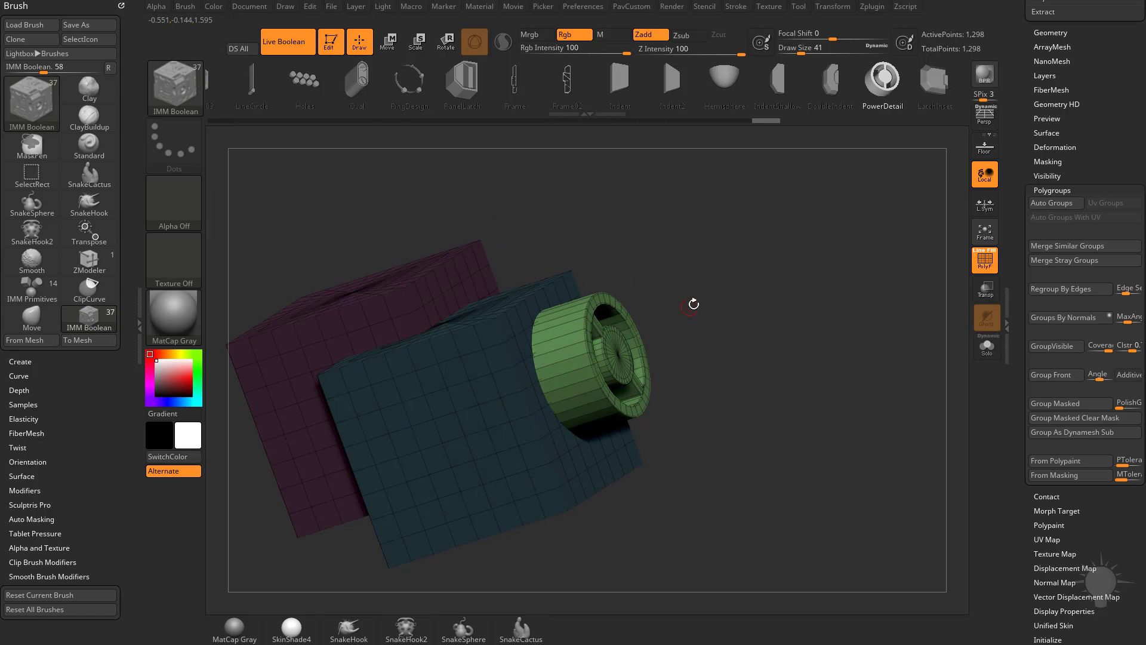
pyautogui.moveTo(694, 304); pyautogui.dragTo(703, 336)
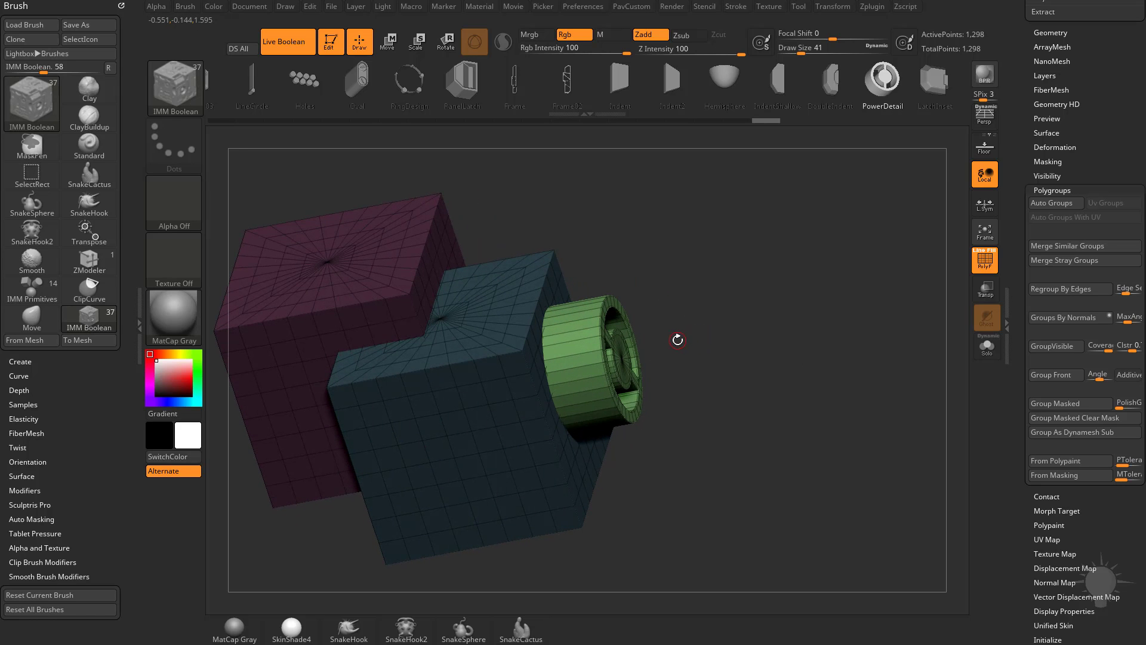
# Sink the inserted PowerDetail mesh partway into the teal cube with the Gizmo
pyautogui.press('w')
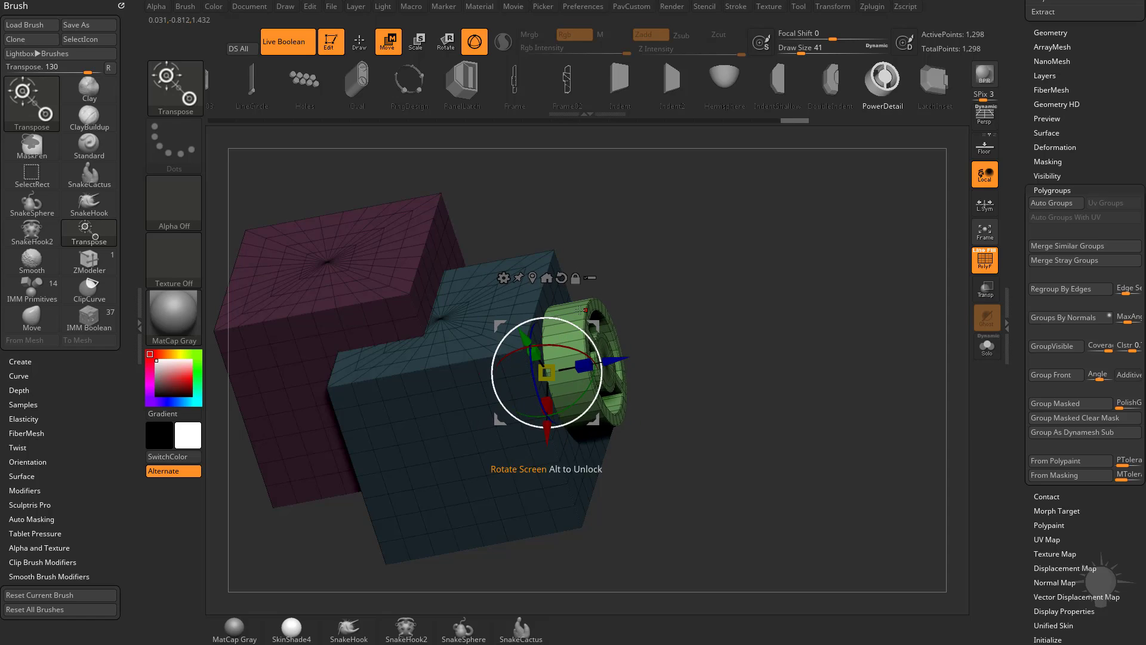
pyautogui.moveTo(728, 316); pyautogui.dragTo(674, 317)
pyautogui.moveTo(594, 326)
pyautogui.mouseDown()
pyautogui.moveTo(590, 338)
pyautogui.moveTo(608, 341)
pyautogui.mouseUp()
pyautogui.moveTo(737, 317); pyautogui.dragTo(786, 352)
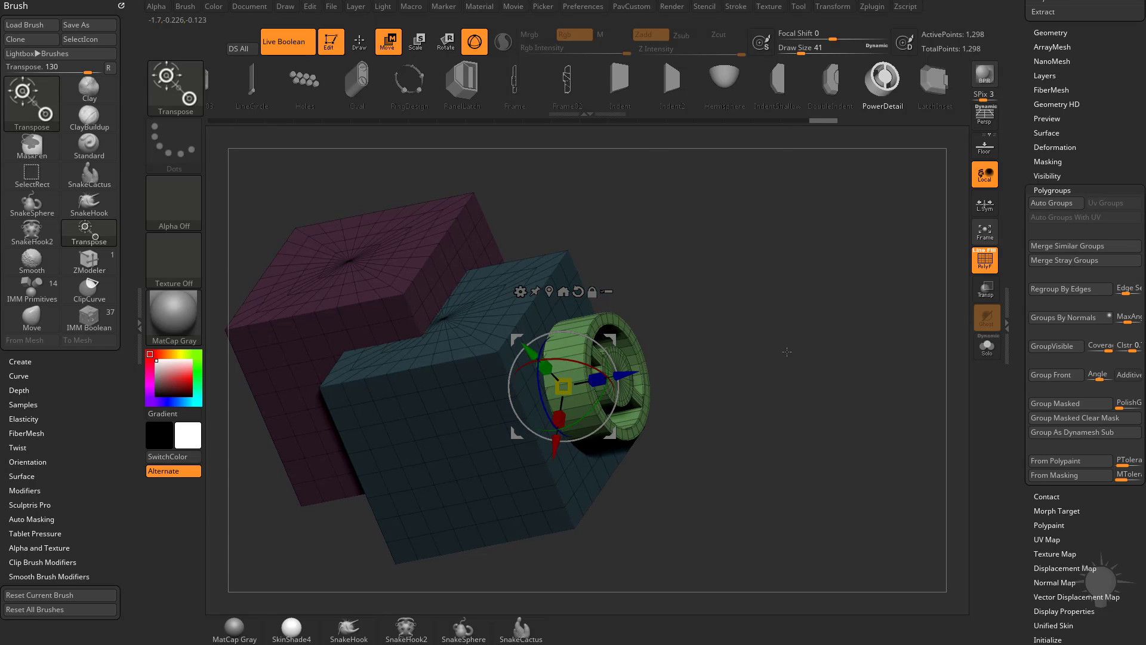
# Isolate the green PowerDetail insert, assign it with Group As Dynamesh Sub, and show the whole mesh again
pyautogui.press('q')
pyautogui.keyDown('ctrl'); pyautogui.keyDown('shift'); pyautogui.click(595, 338); pyautogui.keyUp('shift'); pyautogui.keyUp('ctrl')
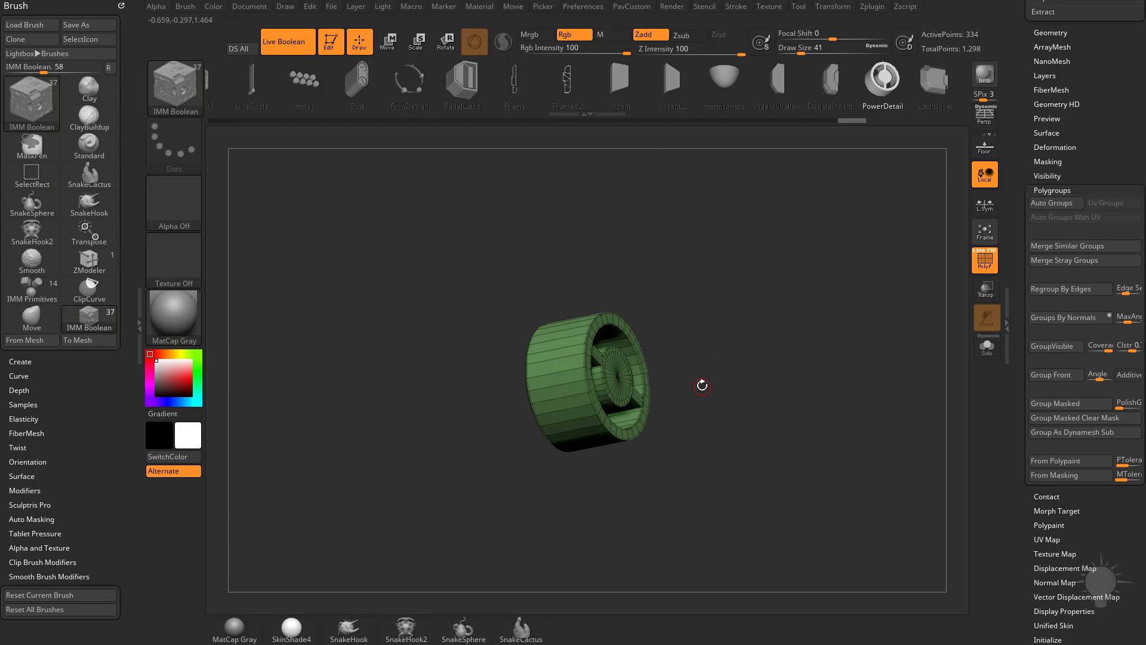
pyautogui.click(1065, 417)
pyautogui.keyDown('ctrl'); pyautogui.keyDown('shift'); pyautogui.click(799, 406); pyautogui.keyUp('shift'); pyautogui.keyUp('ctrl')
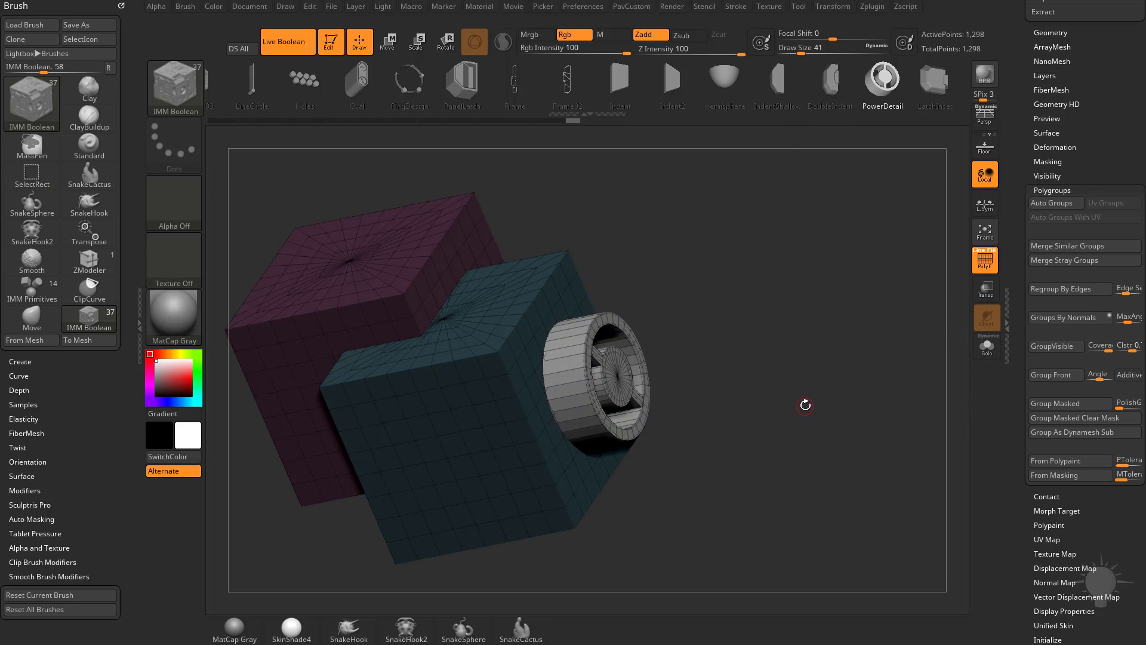
# Try subtracting the PowerDetail insert from the teal cube with Remesh By Union, inspect the cut, and undo it
pyautogui.press('w')
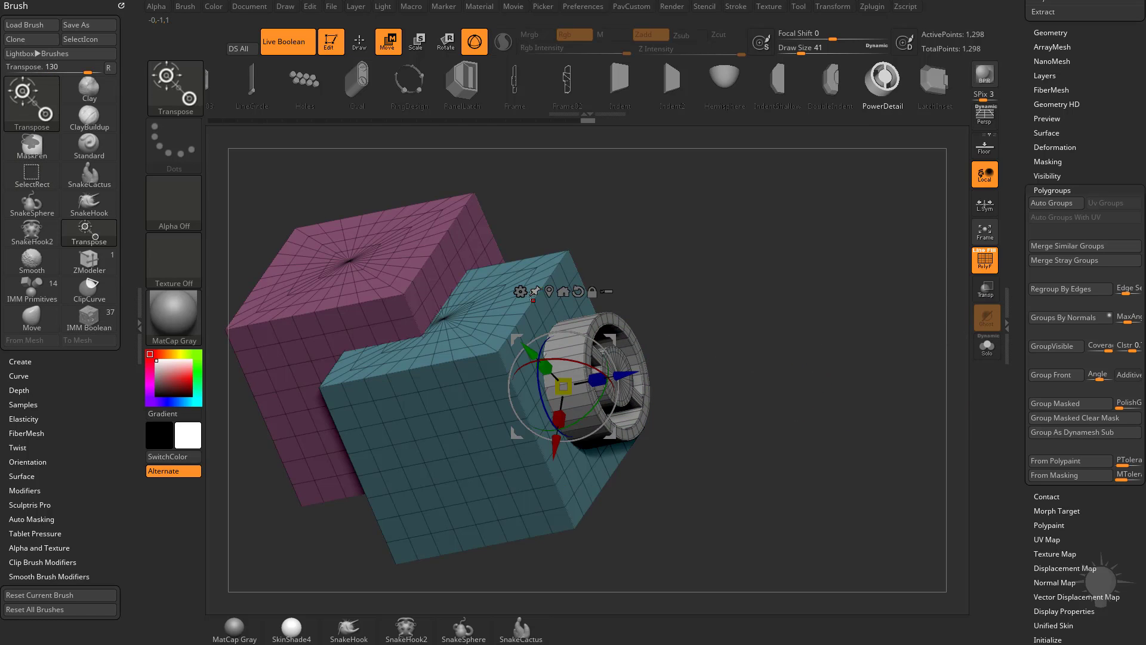
pyautogui.click(520, 291)
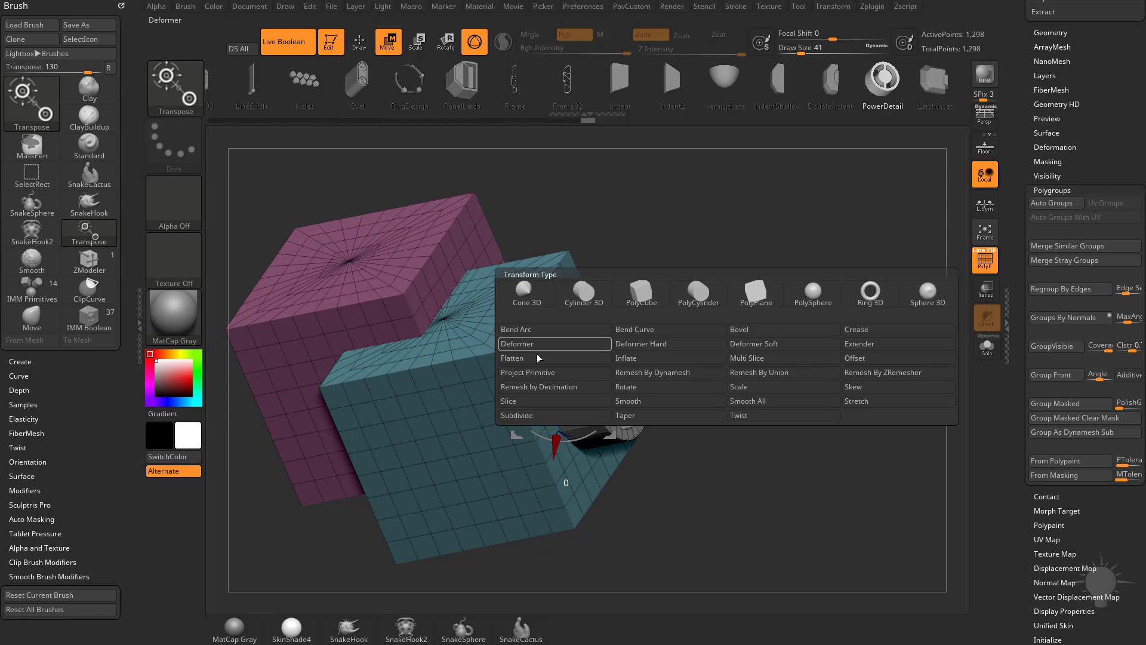
pyautogui.click(752, 372)
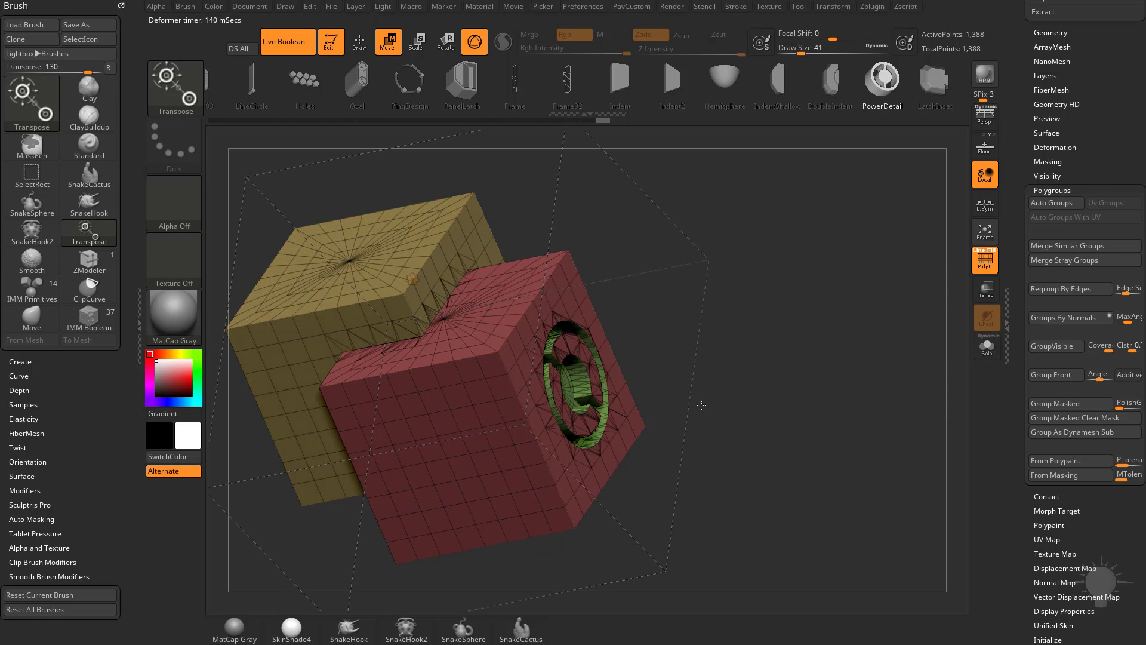
pyautogui.moveTo(454, 336); pyautogui.dragTo(462, 283, button='right')
pyautogui.moveTo(720, 370); pyautogui.dragTo(772, 294, button='right')
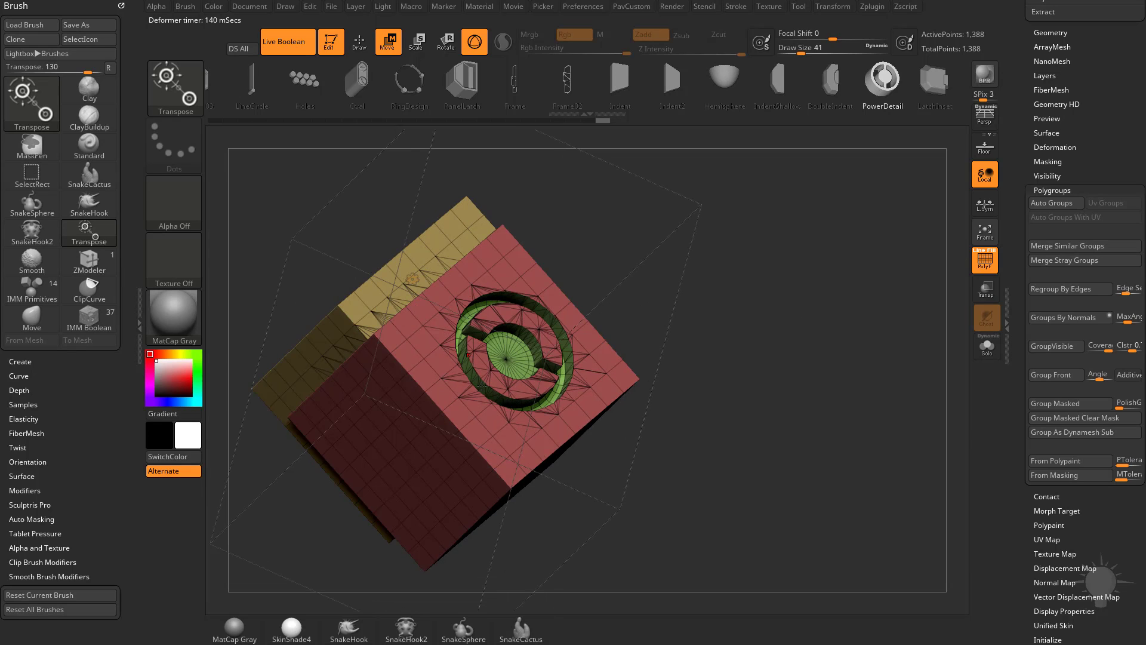
pyautogui.moveTo(698, 313); pyautogui.dragTo(744, 357, button='right')
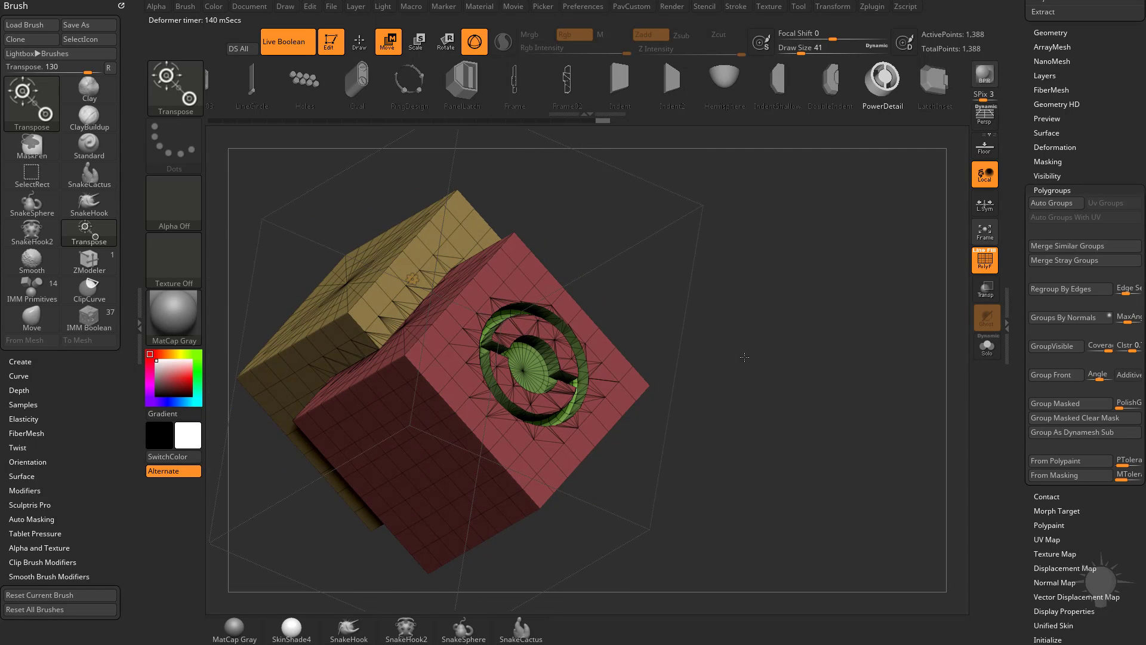
pyautogui.moveTo(542, 281); pyautogui.dragTo(783, 305, button='right')
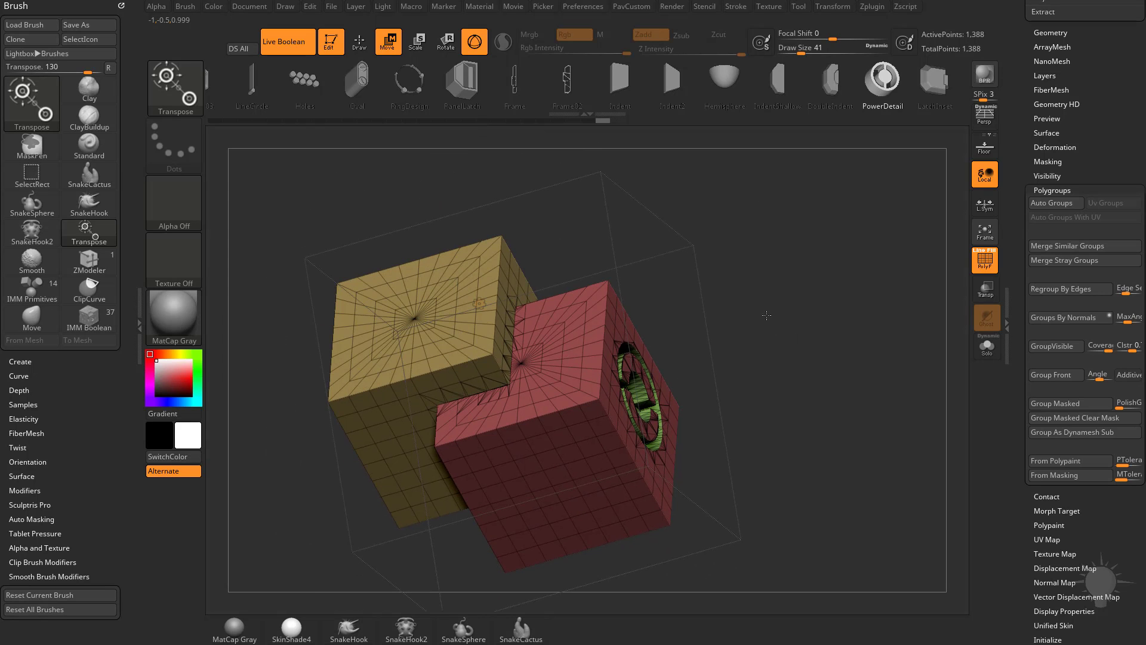
pyautogui.hotkey('ctrl', 'z')
pyautogui.hotkey('ctrl', 'z')
pyautogui.hotkey('ctrl', 'z')
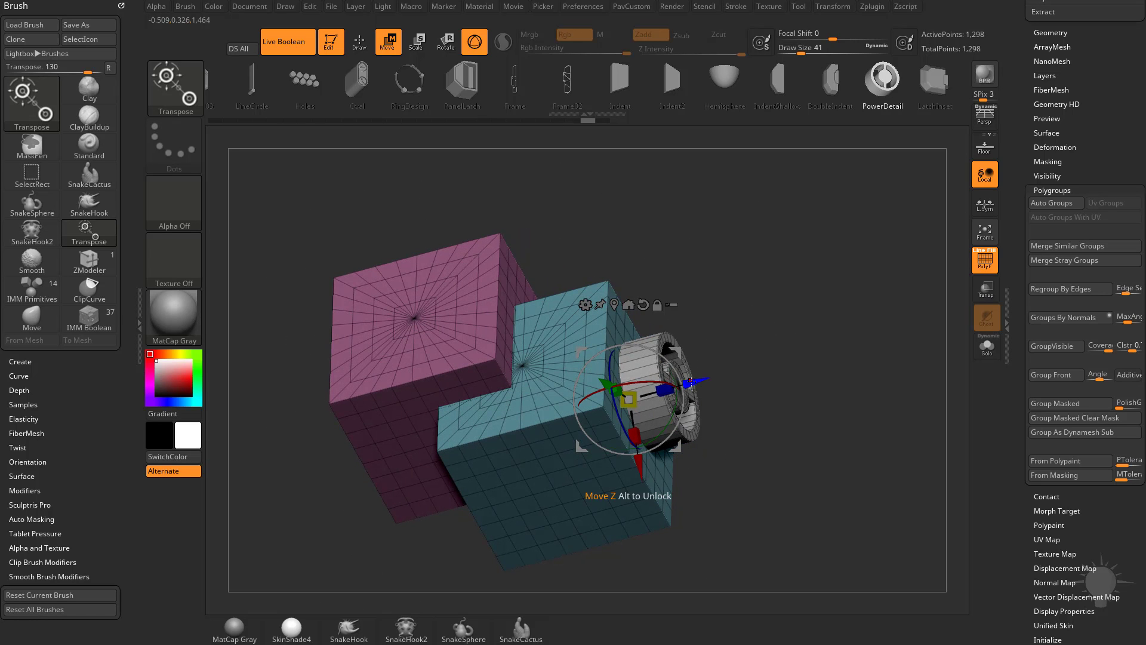
# Mask everything except the PowerDetail insert, shrink the insert, and seat it off-centre and deeper in the teal face
pyautogui.keyDown('alt'); pyautogui.moveTo(782, 358); pyautogui.dragTo(730, 295, button='right'); pyautogui.keyUp('alt')
pyautogui.keyDown('ctrl'); pyautogui.click(622, 307); pyautogui.keyUp('ctrl')
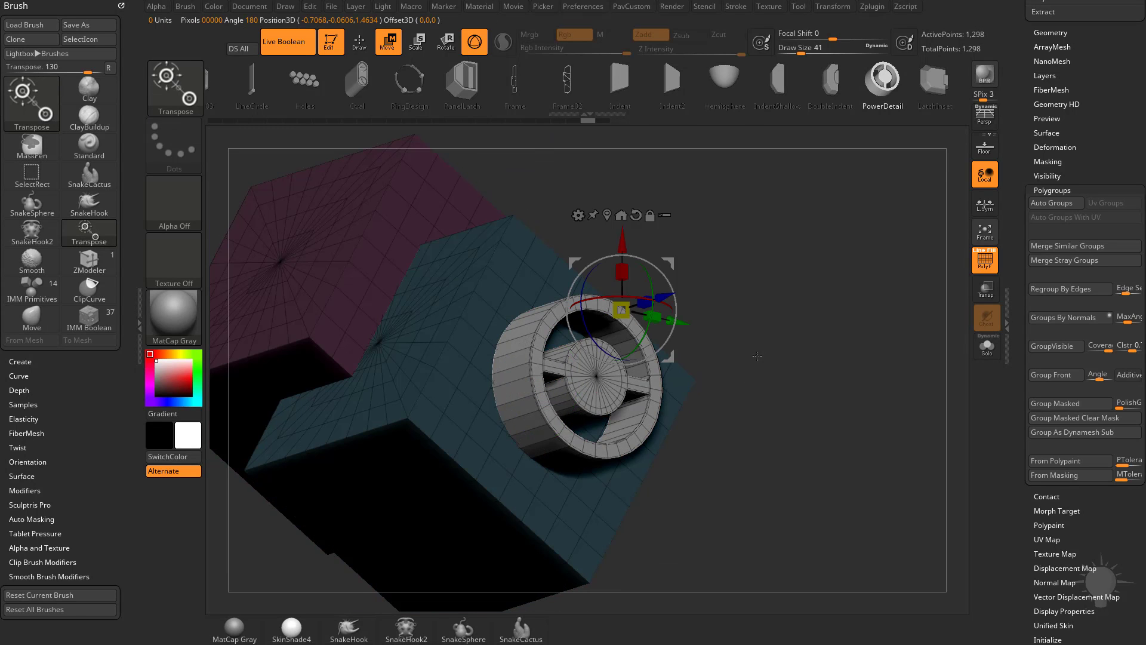
pyautogui.keyDown('ctrl'); pyautogui.moveTo(754, 353); pyautogui.dragTo(726, 320, button='right'); pyautogui.keyUp('ctrl')
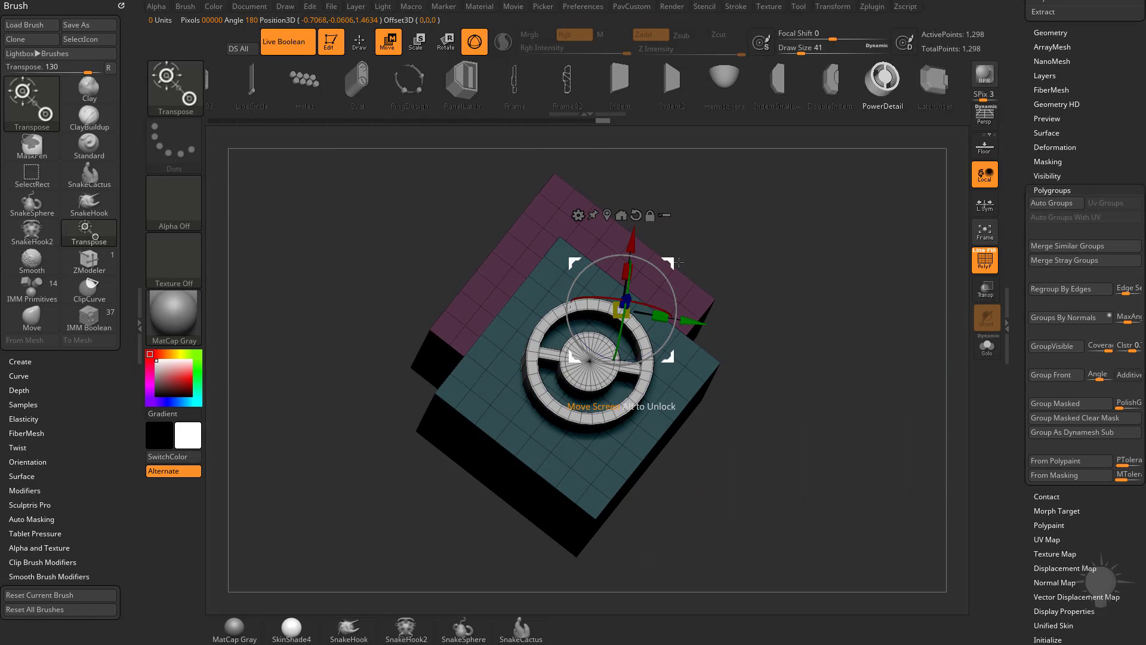
pyautogui.moveTo(671, 262); pyautogui.dragTo(620, 276)
pyautogui.moveTo(570, 324); pyautogui.dragTo(558, 340)
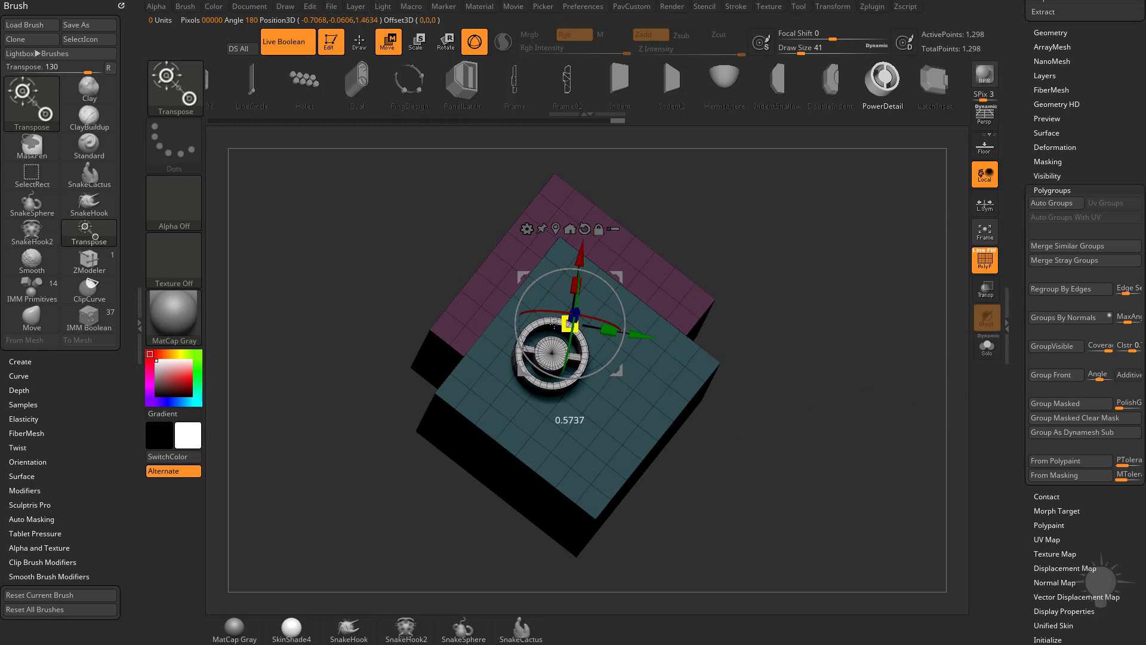
pyautogui.moveTo(618, 276); pyautogui.dragTo(596, 294)
pyautogui.moveTo(651, 314); pyautogui.dragTo(717, 303, button='right')
pyautogui.moveTo(601, 332); pyautogui.dragTo(592, 334)
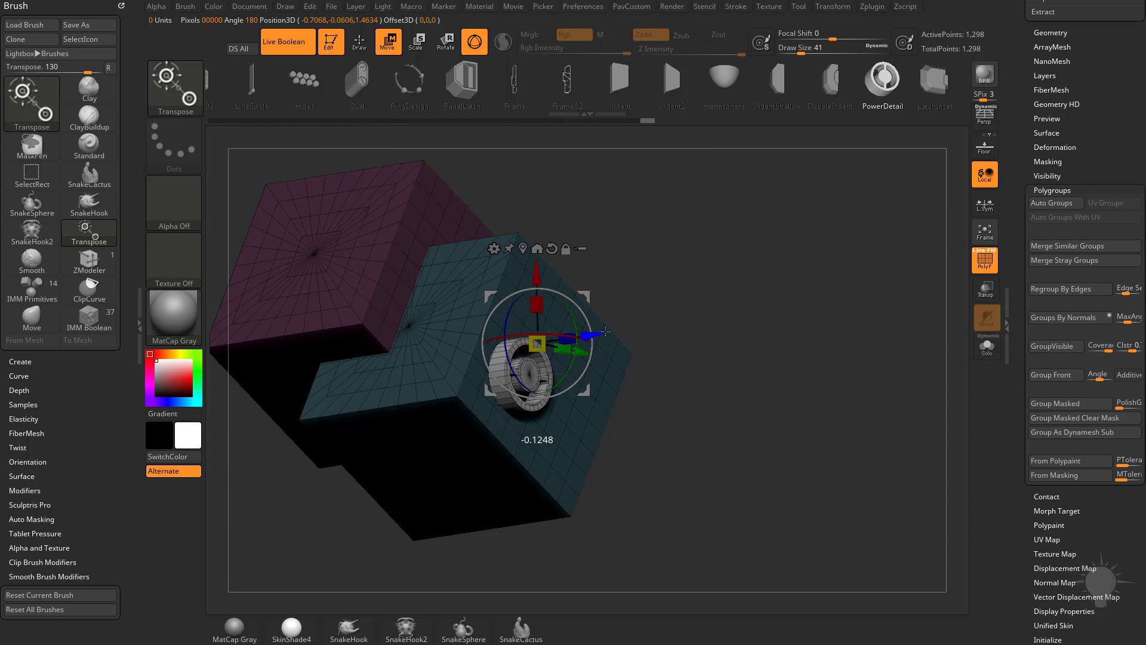
# Duplicate the small PowerDetail insert across the teal face and subtract both copies from the cube using Remesh By Union
pyautogui.moveTo(687, 320); pyautogui.dragTo(620, 335, button='right')
pyautogui.keyDown('ctrl'); pyautogui.moveTo(617, 348); pyautogui.dragTo(700, 356); pyautogui.keyUp('ctrl')
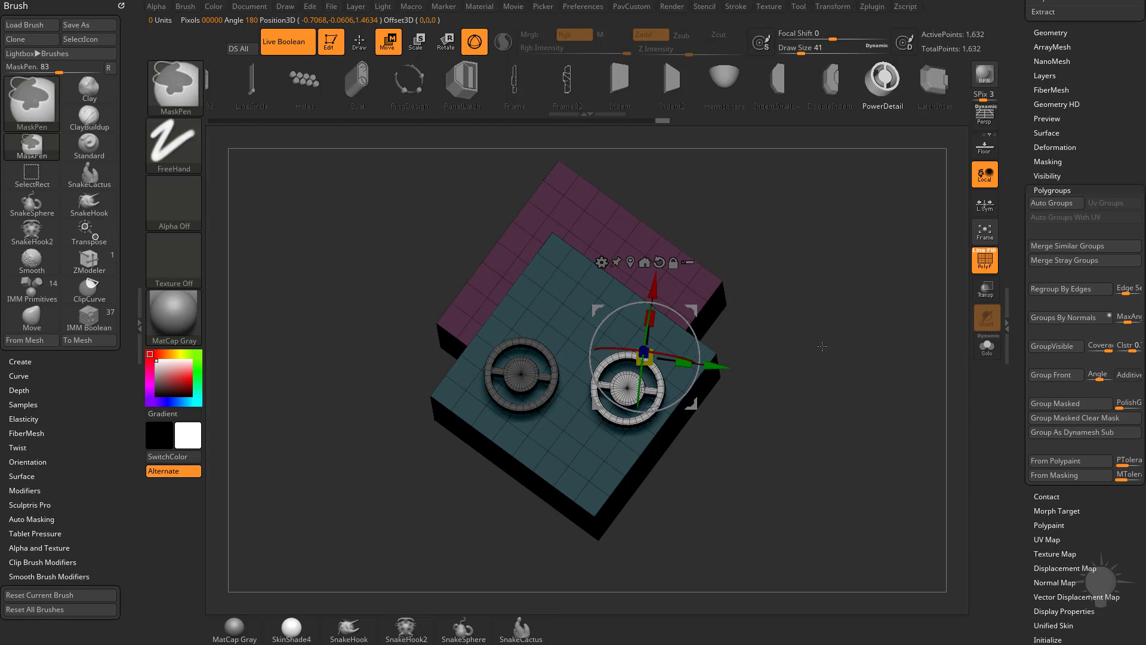
pyautogui.moveTo(717, 370); pyautogui.dragTo(750, 290, button='right')
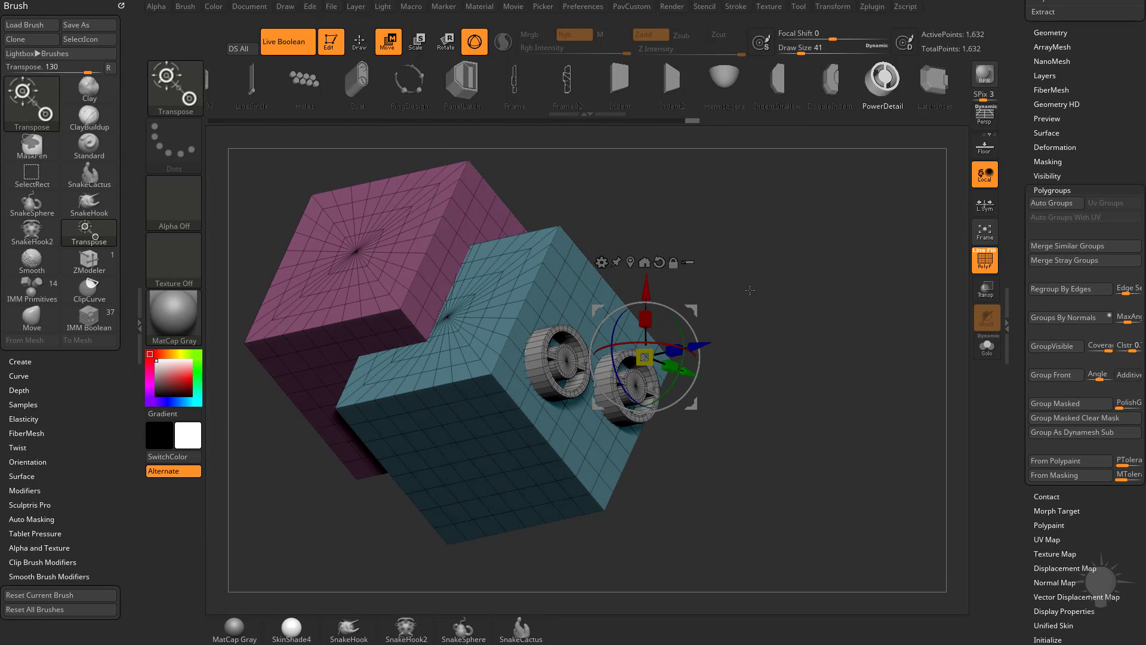
pyautogui.click(601, 262)
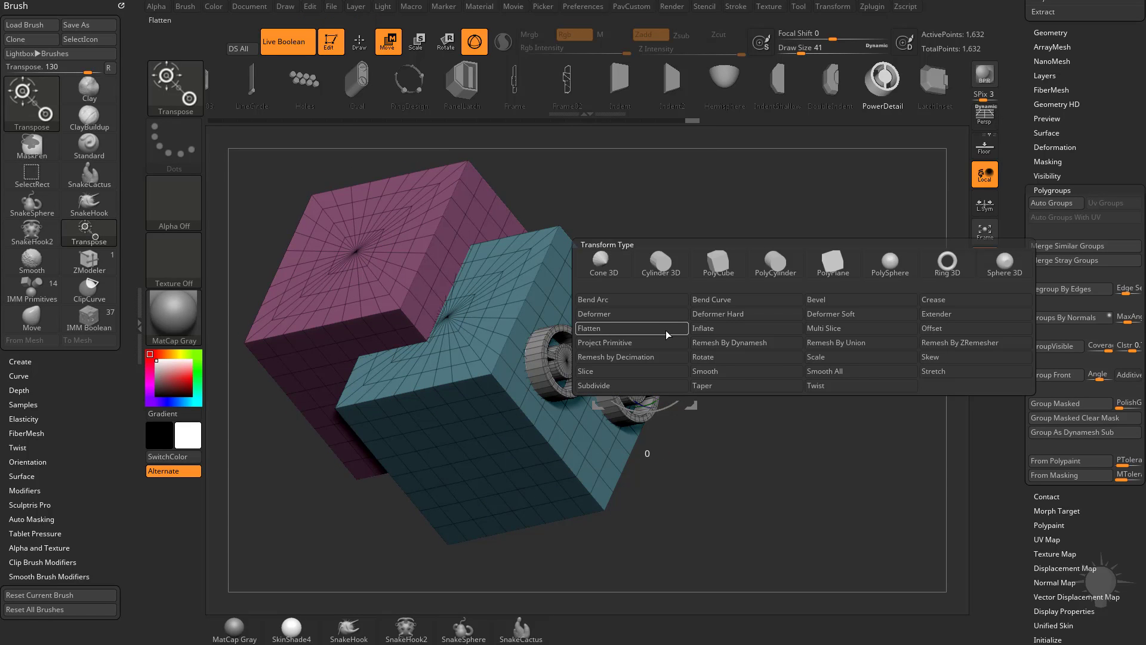
pyautogui.click(835, 342)
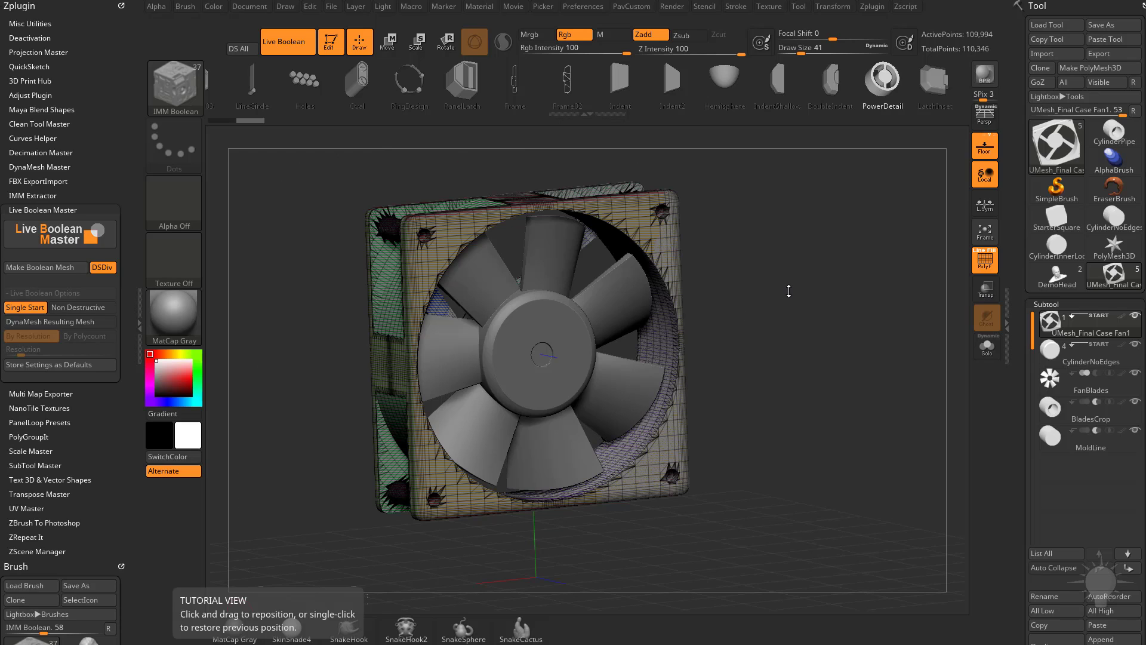
# Load the MooseHead tool and show it framed with polyframe turned off
pyautogui.click(1055, 26)
pyautogui.doubleClick(227, 68)
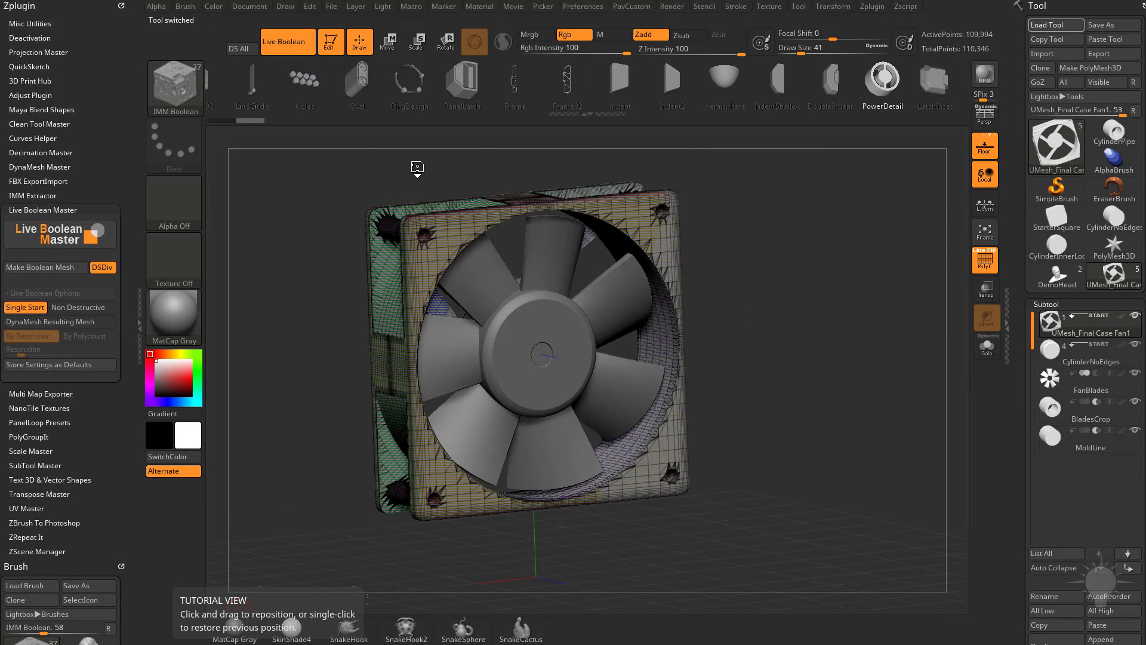
pyautogui.click(981, 262)
pyautogui.press('f')
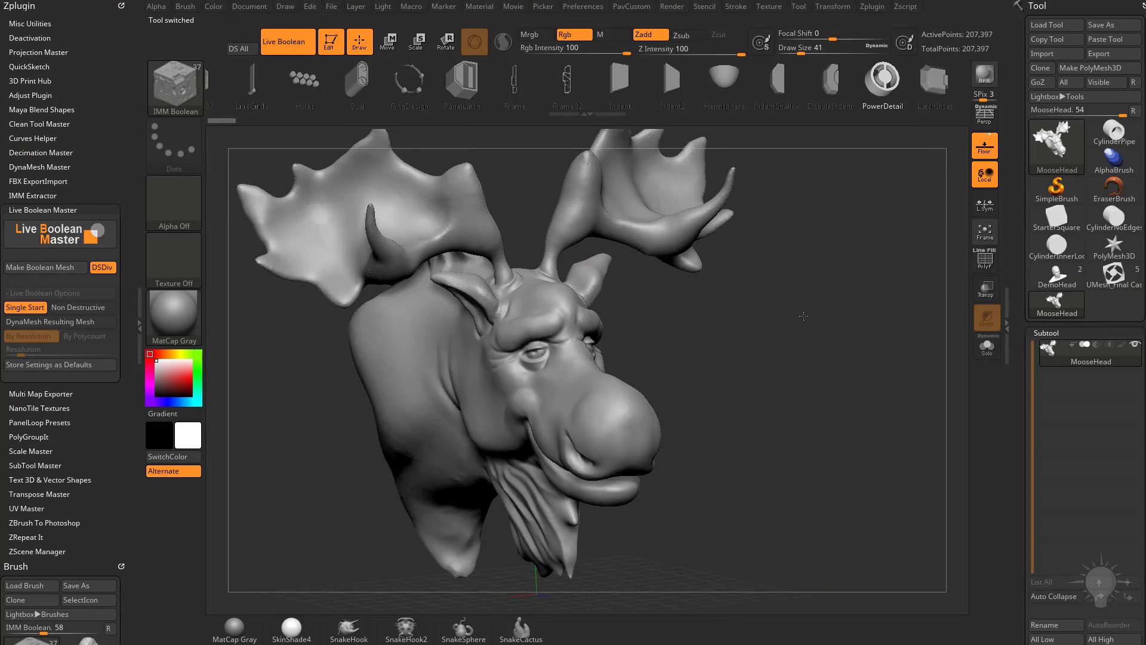
# Display the moose's polygroups and mask everything except the green antlers
pyautogui.moveTo(803, 317)
pyautogui.mouseDown()
pyautogui.moveTo(830, 317)
pyautogui.moveTo(625, 234)
pyautogui.mouseUp()
pyautogui.hotkey('shift', 'f')
pyautogui.moveTo(819, 298)
pyautogui.mouseDown()
pyautogui.moveTo(798, 379)
pyautogui.moveTo(662, 373)
pyautogui.moveTo(761, 376)
pyautogui.moveTo(736, 347)
pyautogui.mouseUp()
pyautogui.press('w')
pyautogui.keyDown('ctrl'); pyautogui.keyDown('shift'); pyautogui.click(649, 239); pyautogui.keyUp('shift'); pyautogui.keyUp('ctrl')
pyautogui.moveTo(817, 345); pyautogui.dragTo(809, 376)
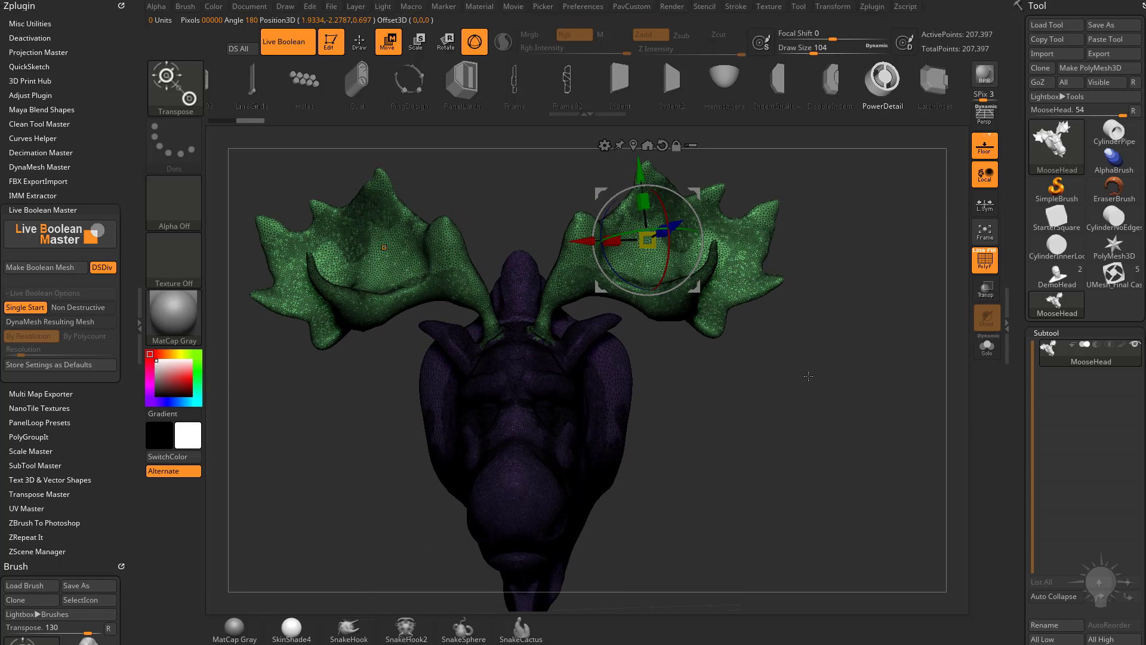
# Return to Draw mode and select the SnakeSphere brush
pyautogui.press('q')
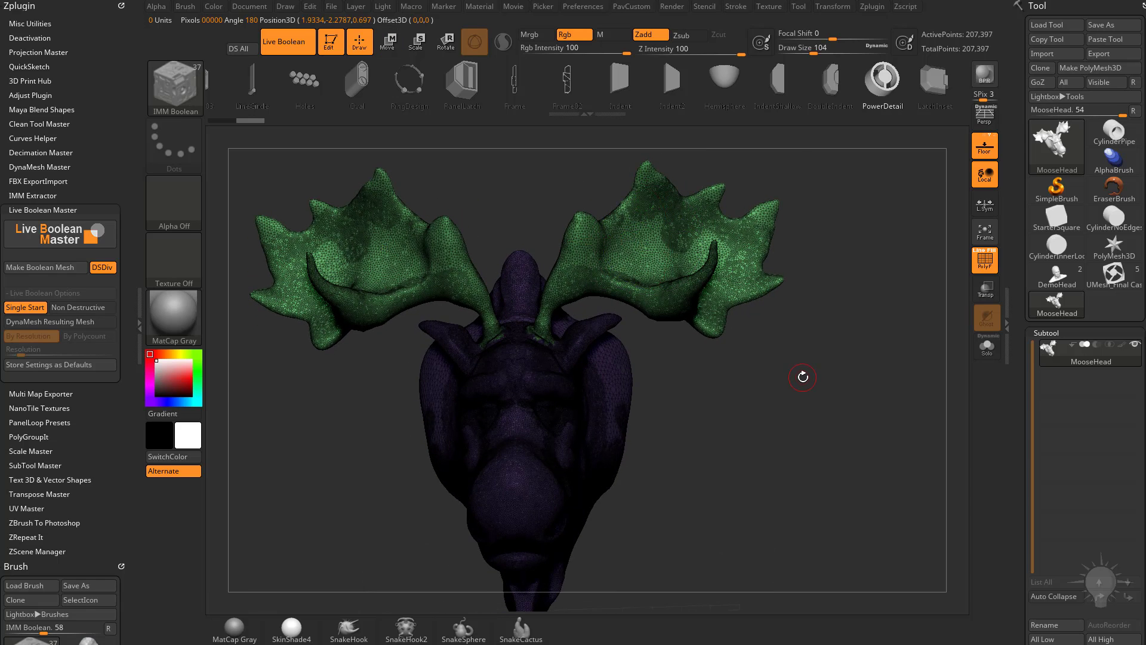
pyautogui.press('b')
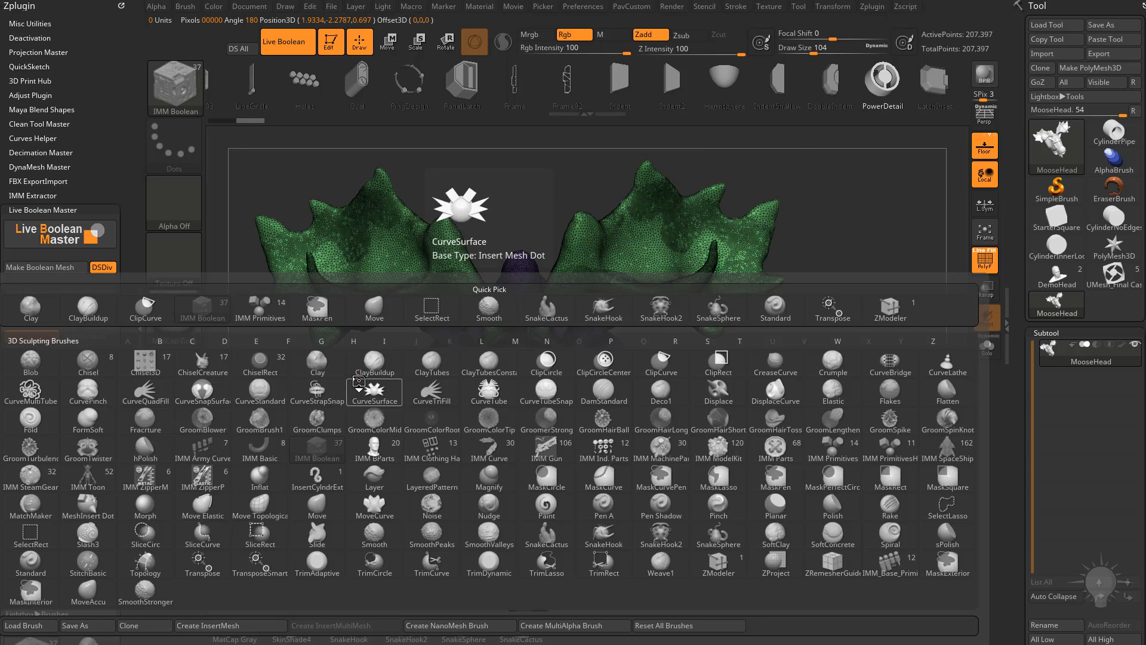
pyautogui.press('s')
pyautogui.press('s')
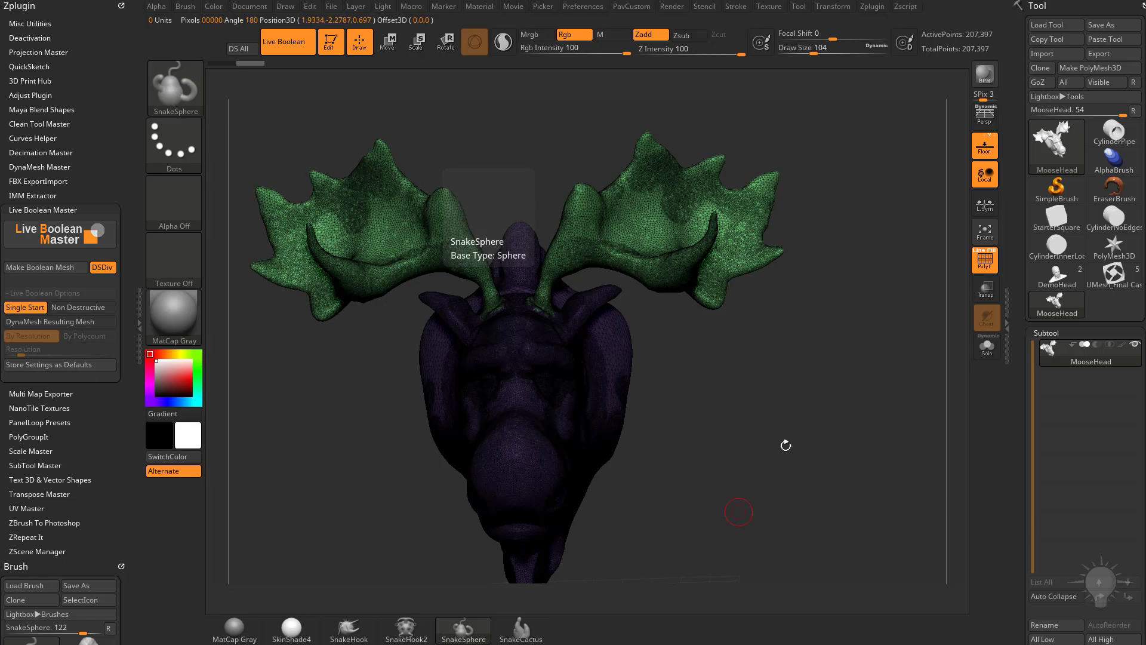
# Replace Live Boolean with Sculptris Pro mode, hide the polyframe, and grow a straight prong downward from beneath each antler
pyautogui.moveTo(836, 345)
pyautogui.mouseDown()
pyautogui.moveTo(837, 364)
pyautogui.moveTo(840, 337)
pyautogui.moveTo(800, 344)
pyautogui.moveTo(821, 352)
pyautogui.moveTo(814, 330)
pyautogui.moveTo(675, 295)
pyautogui.moveTo(684, 271)
pyautogui.mouseUp()
pyautogui.click(298, 47)
pyautogui.click(985, 268)
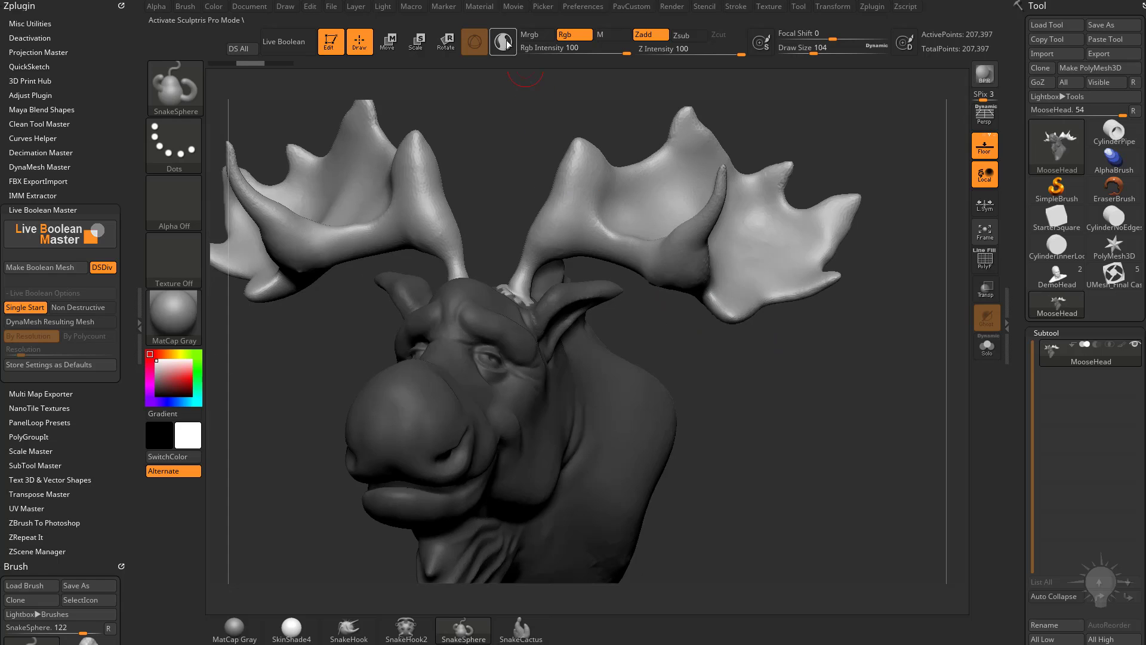
pyautogui.click(506, 43)
pyautogui.moveTo(848, 394)
pyautogui.mouseDown()
pyautogui.moveTo(857, 371)
pyautogui.moveTo(845, 239)
pyautogui.moveTo(681, 263)
pyautogui.moveTo(687, 339)
pyautogui.moveTo(472, 209)
pyautogui.mouseUp()
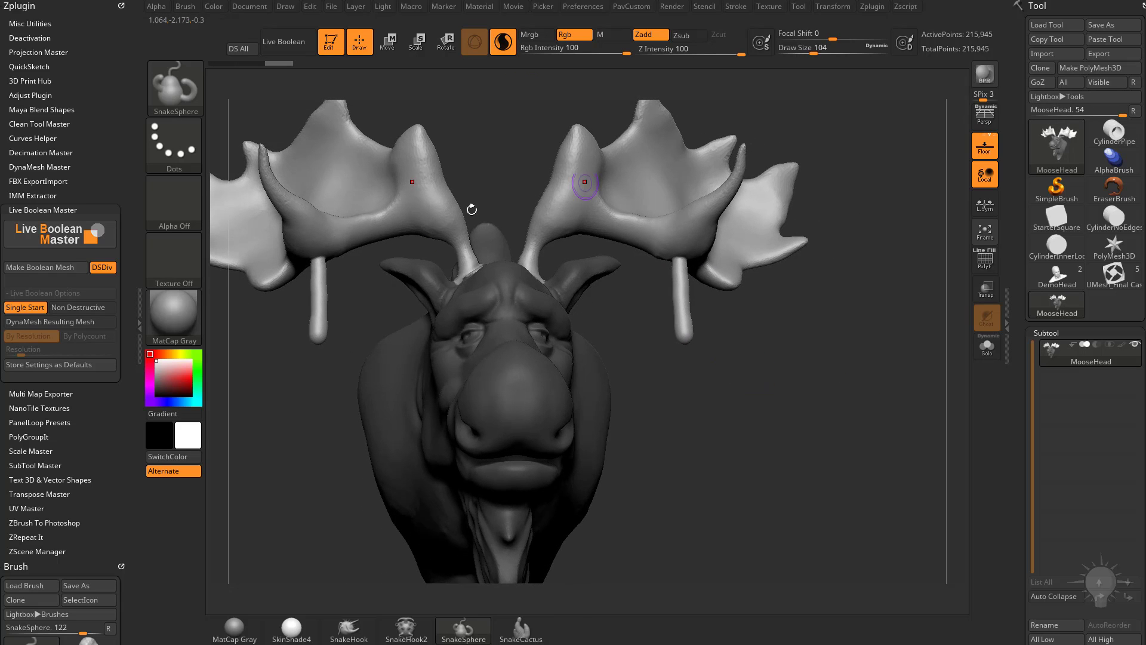
# With the SnakeHook brush at Draw Size 251, stretch the prong tips in a curve toward the moose's head
pyautogui.press('b')
pyautogui.press('s')
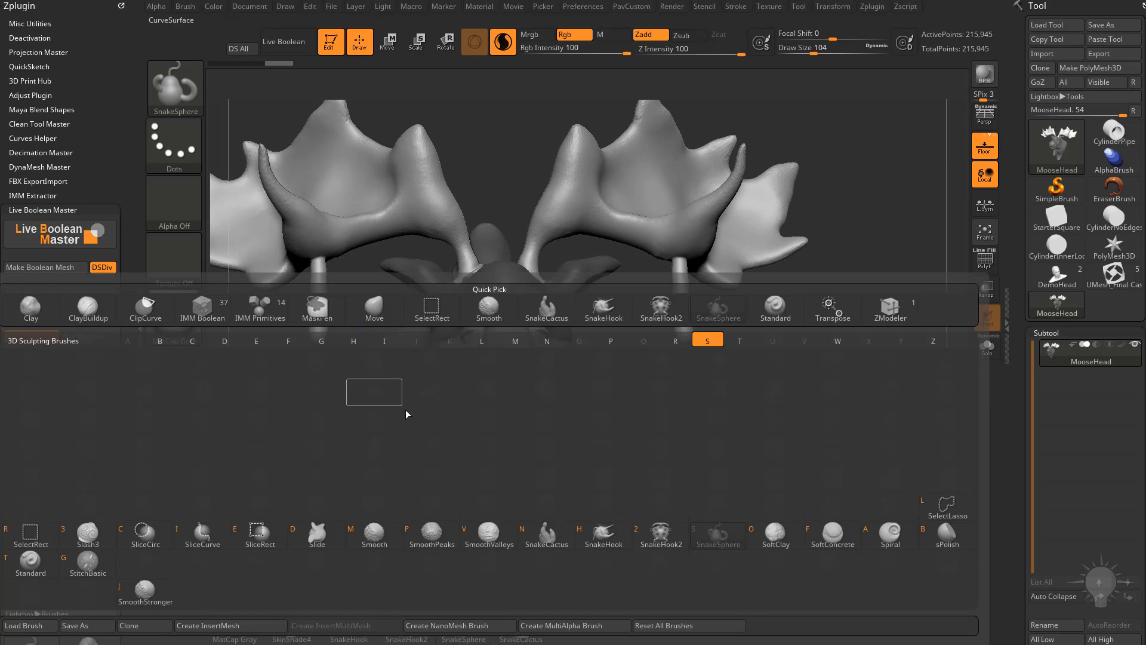
pyautogui.press('h')
pyautogui.moveTo(686, 335)
pyautogui.mouseDown()
pyautogui.moveTo(661, 362)
pyautogui.moveTo(574, 382)
pyautogui.mouseUp()
pyautogui.moveTo(744, 382)
pyautogui.mouseDown()
pyautogui.moveTo(537, 385)
pyautogui.moveTo(776, 408)
pyautogui.moveTo(896, 401)
pyautogui.moveTo(719, 345)
pyautogui.mouseUp()
pyautogui.click(822, 425)
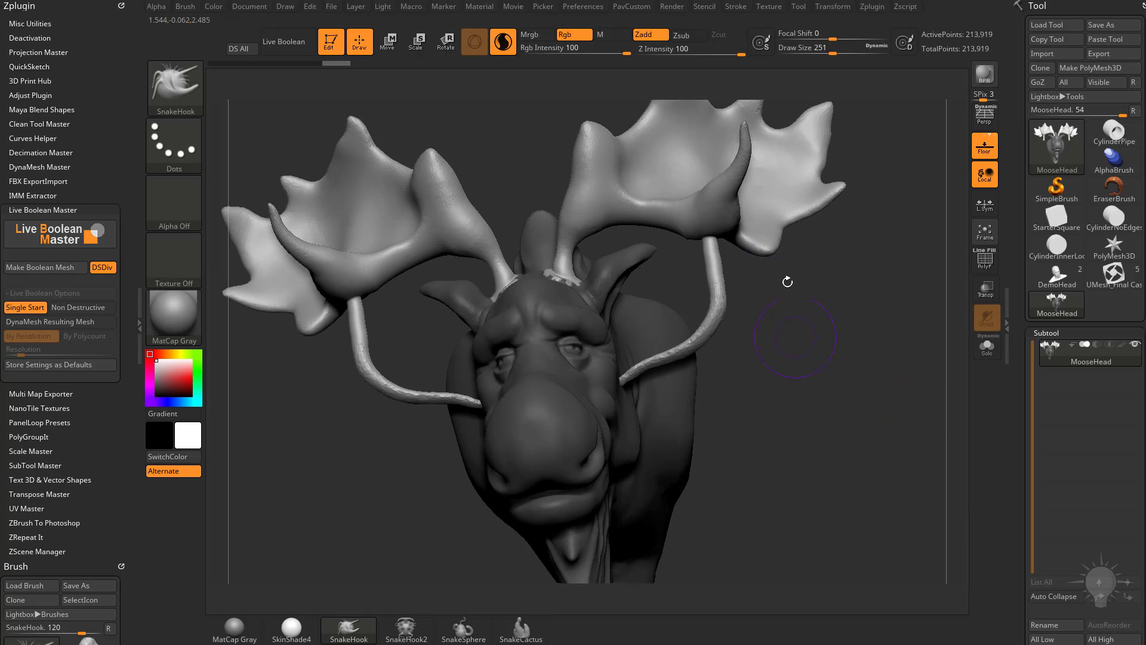
# Pull a second prong down from the outer part of each antler with SnakeHook and bend its tip toward the neck
pyautogui.moveTo(710, 241); pyautogui.dragTo(707, 245)
pyautogui.moveTo(758, 364)
pyautogui.mouseDown()
pyautogui.moveTo(633, 373)
pyautogui.moveTo(659, 375)
pyautogui.mouseUp()
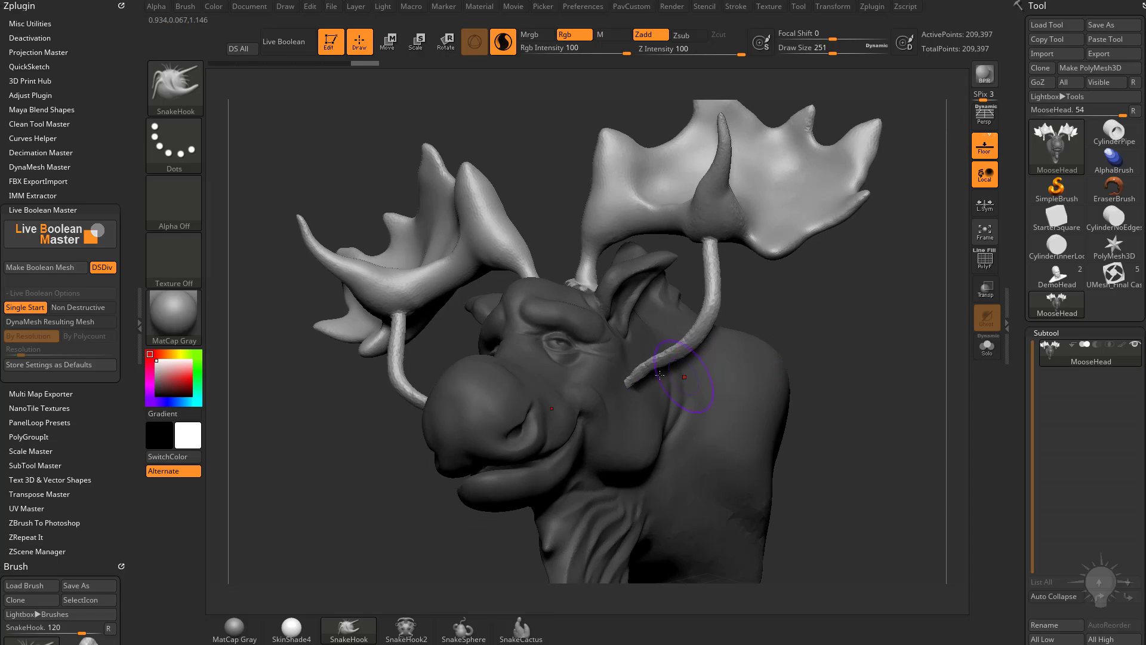
pyautogui.moveTo(767, 290)
pyautogui.mouseDown()
pyautogui.moveTo(790, 322)
pyautogui.moveTo(842, 333)
pyautogui.moveTo(721, 360)
pyautogui.mouseUp()
pyautogui.moveTo(624, 315); pyautogui.dragTo(668, 468)
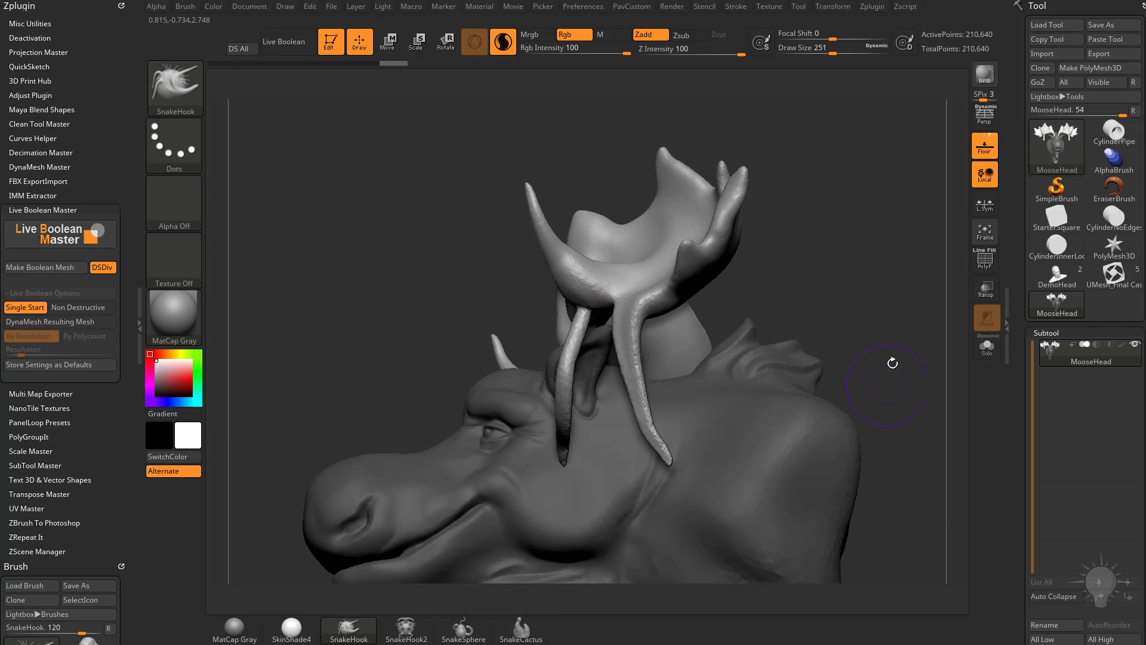
pyautogui.moveTo(893, 361); pyautogui.dragTo(751, 358)
pyautogui.moveTo(693, 388); pyautogui.dragTo(800, 368)
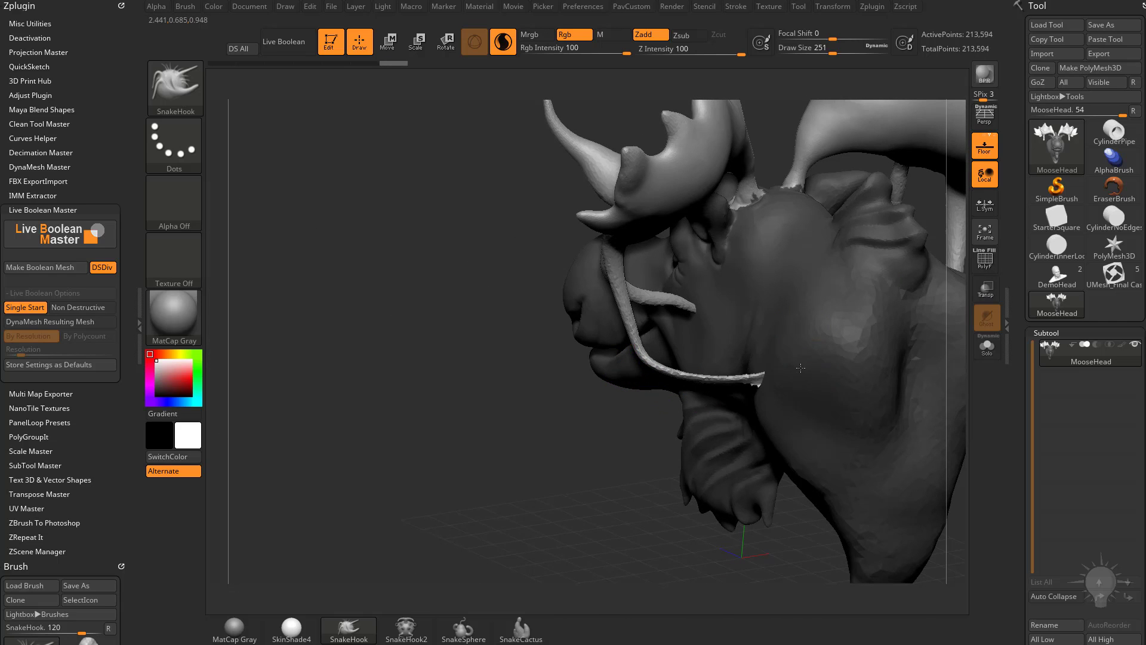
# Clear the mask and smooth the antler prongs near their tips, undoing the last smoothing stroke
pyautogui.moveTo(625, 448)
pyautogui.mouseDown()
pyautogui.moveTo(793, 332)
pyautogui.moveTo(785, 372)
pyautogui.mouseUp()
pyautogui.moveTo(581, 247); pyautogui.dragTo(859, 405)
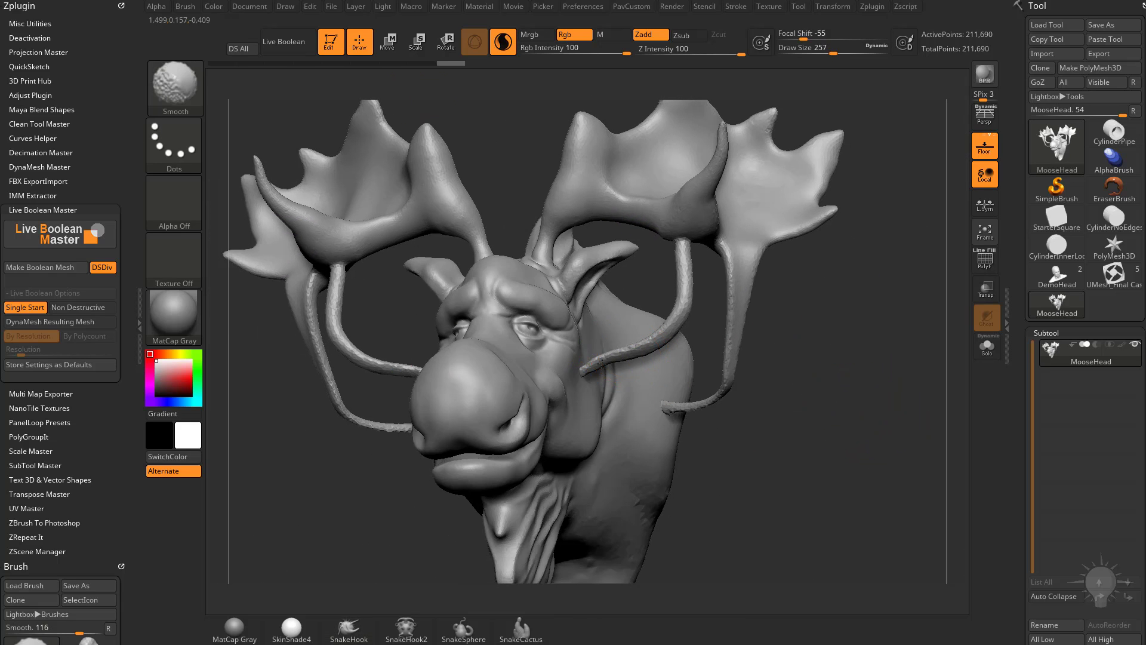
pyautogui.moveTo(591, 369)
pyautogui.keyDown('shift'); pyautogui.mouseDown()
pyautogui.moveTo(672, 326)
pyautogui.moveTo(682, 284)
pyautogui.mouseUp(); pyautogui.keyUp('shift')
pyautogui.moveTo(703, 403)
pyautogui.keyDown('shift'); pyautogui.mouseDown()
pyautogui.moveTo(666, 406)
pyautogui.moveTo(732, 376)
pyautogui.mouseUp(); pyautogui.keyUp('shift')
pyautogui.hotkey('ctrl', 'z')
# Switch to the browser, play the YouTube video "ZBrush 2018 Sculptris Pro Project Primitive Octopus Speedsculpt", and skip ahead to about 0:41
pyautogui.moveTo(656, 644); pyautogui.dragTo(442, 35)
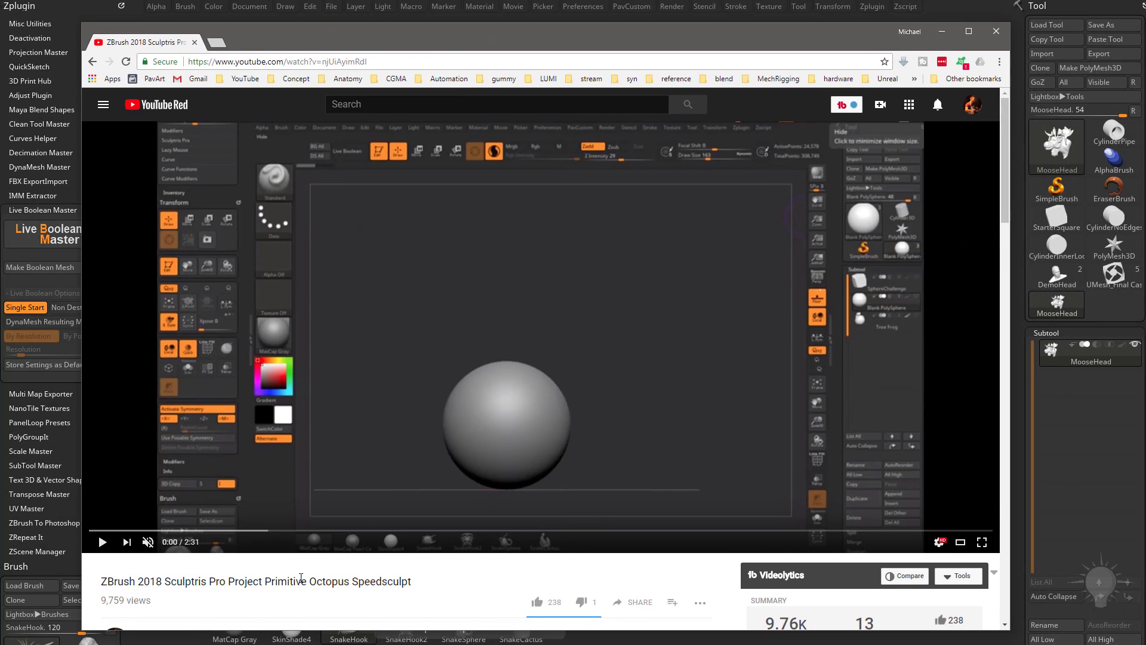
pyautogui.click(170, 530)
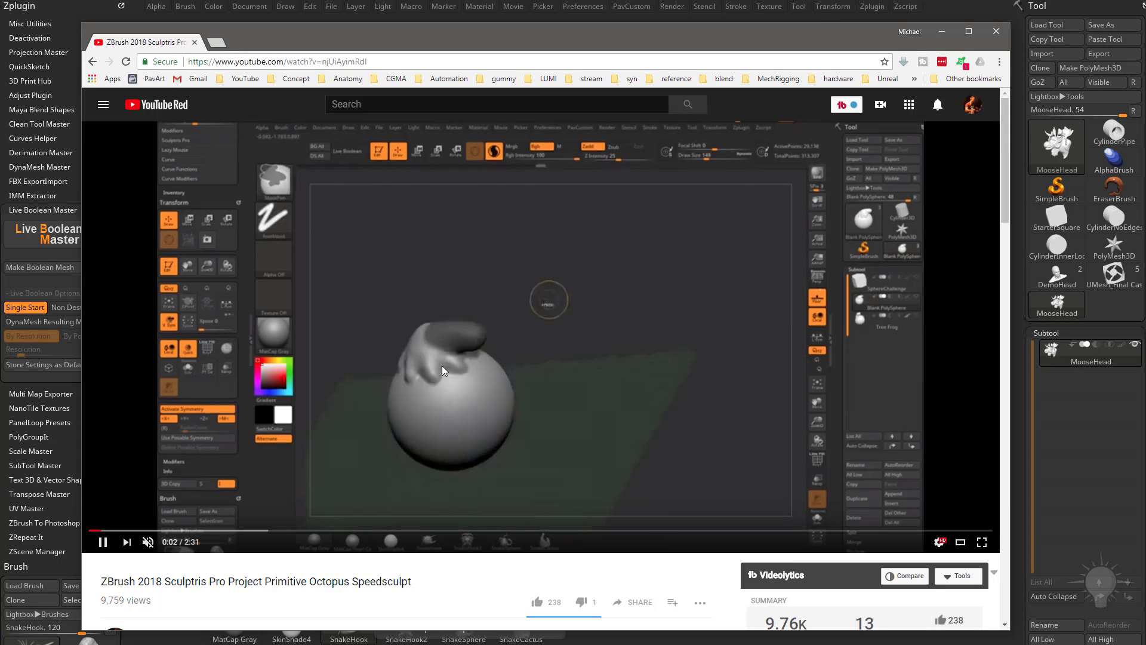
pyautogui.click(182, 530)
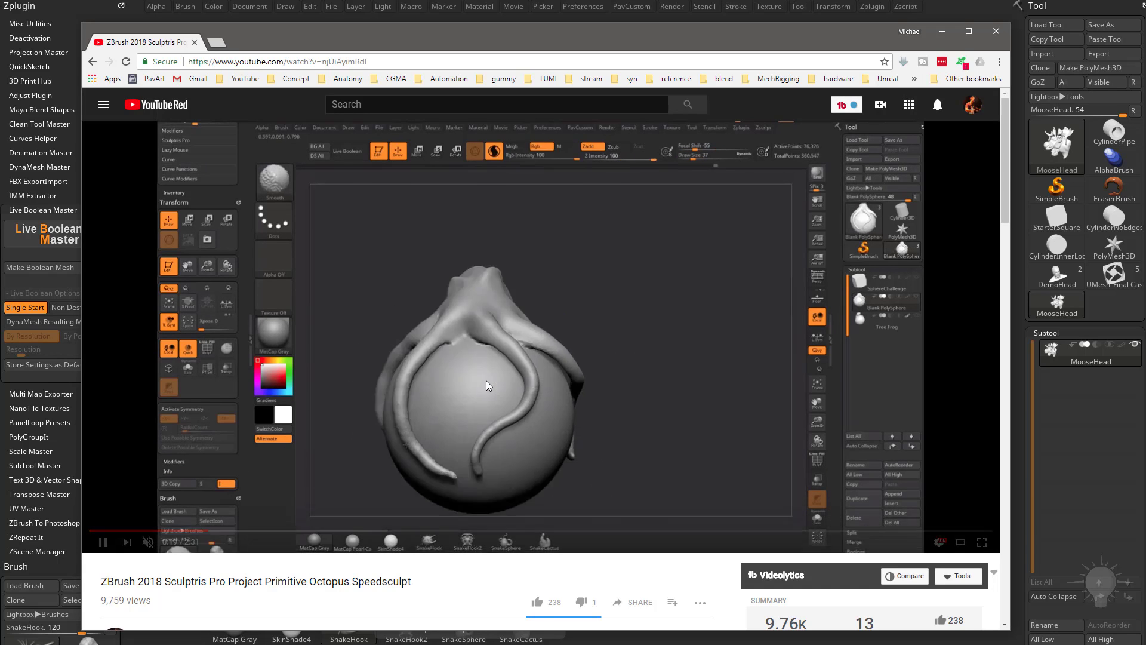
pyautogui.click(281, 530)
pyautogui.click(336, 530)
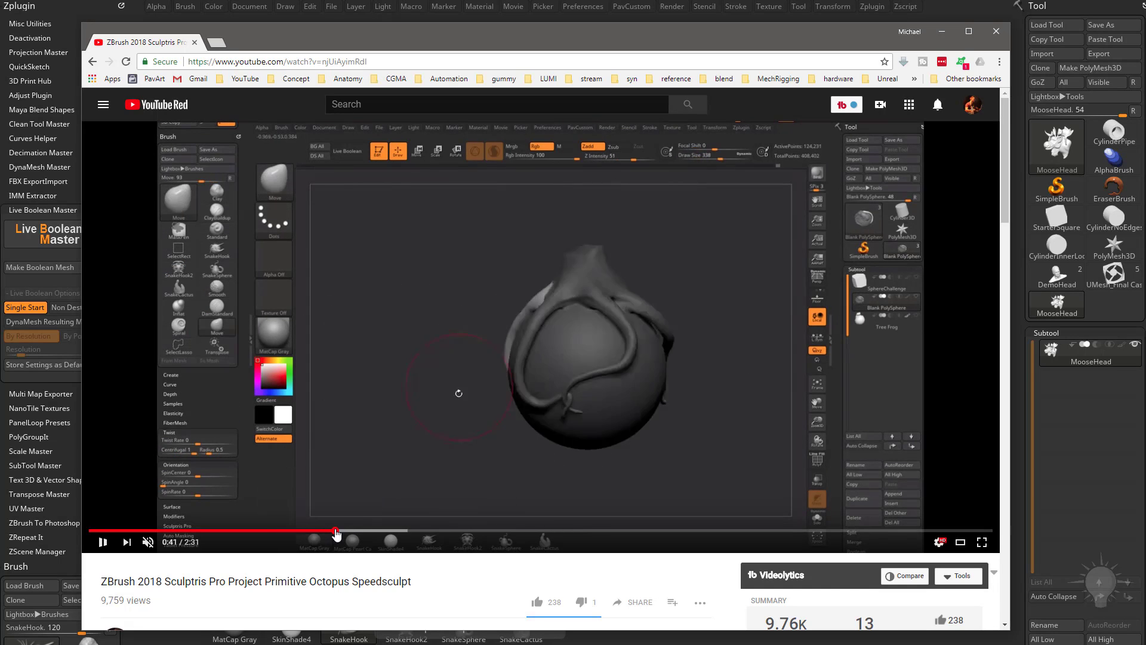
# Skip the octopus speedsculpt video ahead to about 0:52, switch back to ZBrush, and orbit around the moose head
pyautogui.click(397, 531)
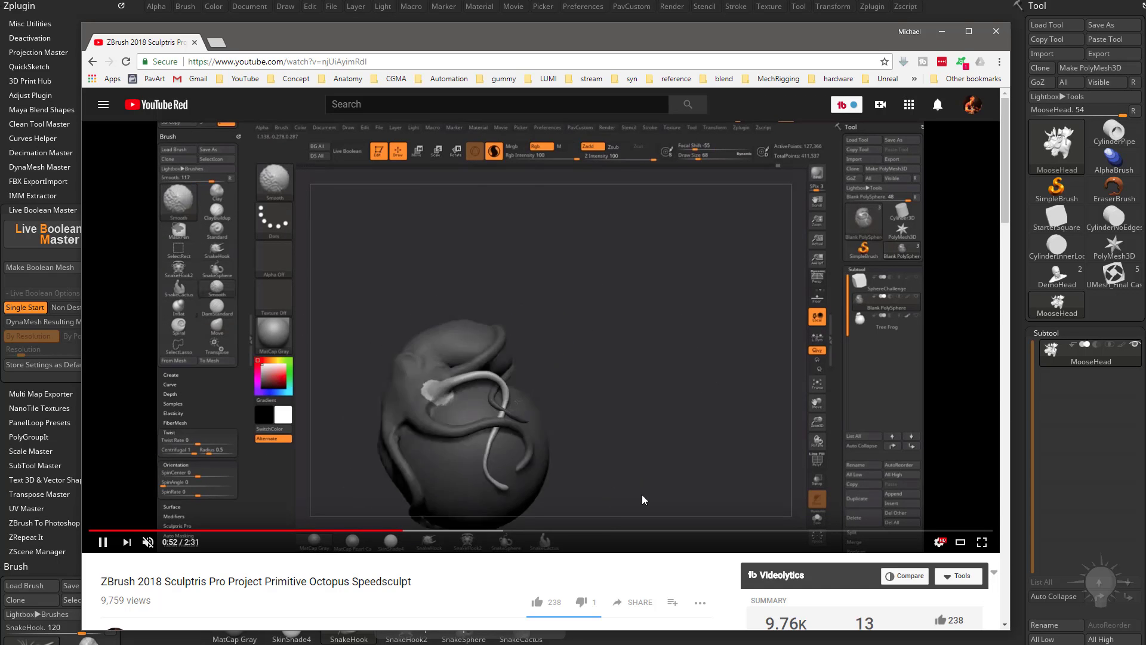
pyautogui.moveTo(863, 39); pyautogui.dragTo(852, 292)
pyautogui.moveTo(839, 351); pyautogui.dragTo(651, 348)
pyautogui.press('w')
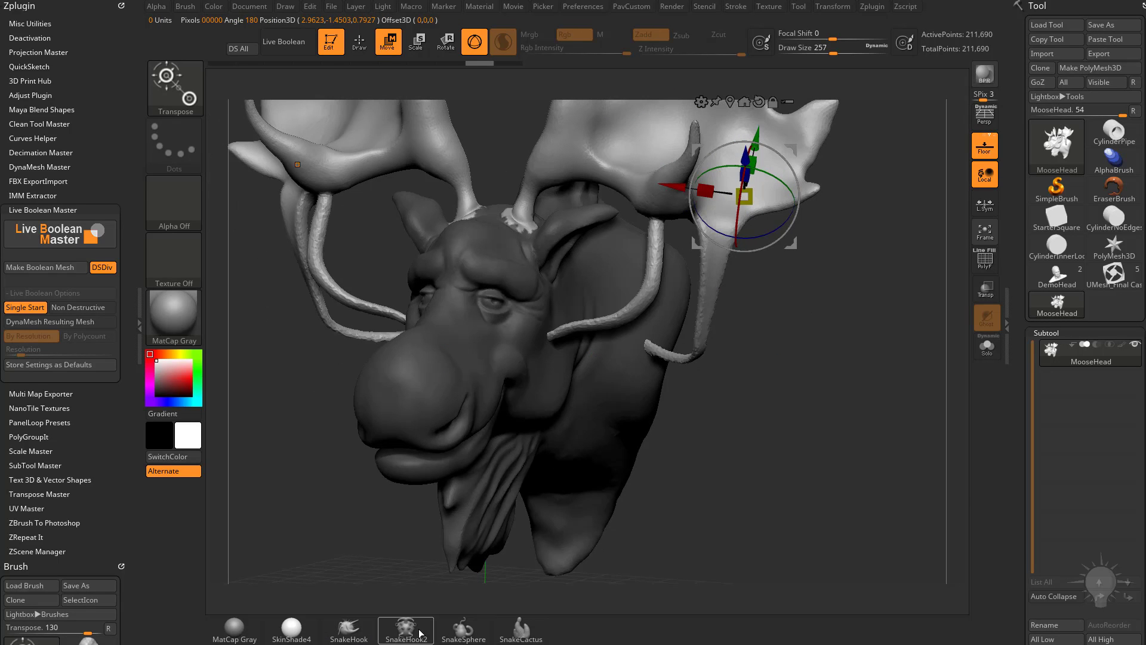
# Pull the inner antler prong's tip down along the moose's cheek with the SnakeHook brush at Draw Size 318
pyautogui.click(352, 627)
pyautogui.moveTo(563, 342); pyautogui.dragTo(541, 391)
pyautogui.moveTo(579, 350); pyautogui.dragTo(545, 326)
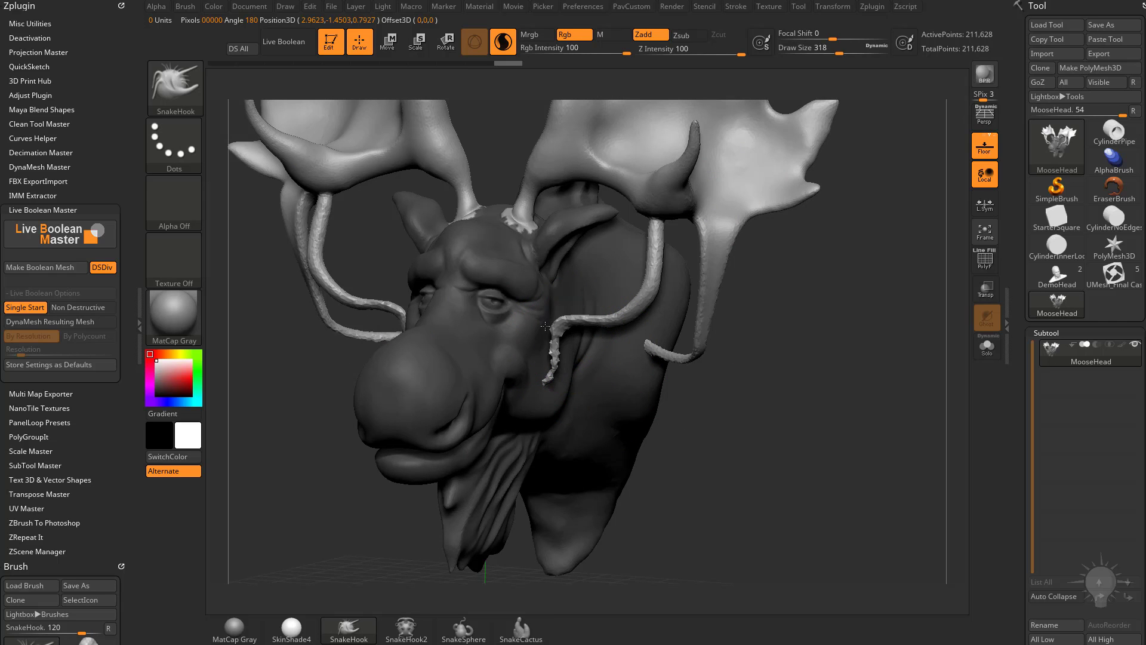
pyautogui.moveTo(717, 399); pyautogui.dragTo(629, 372)
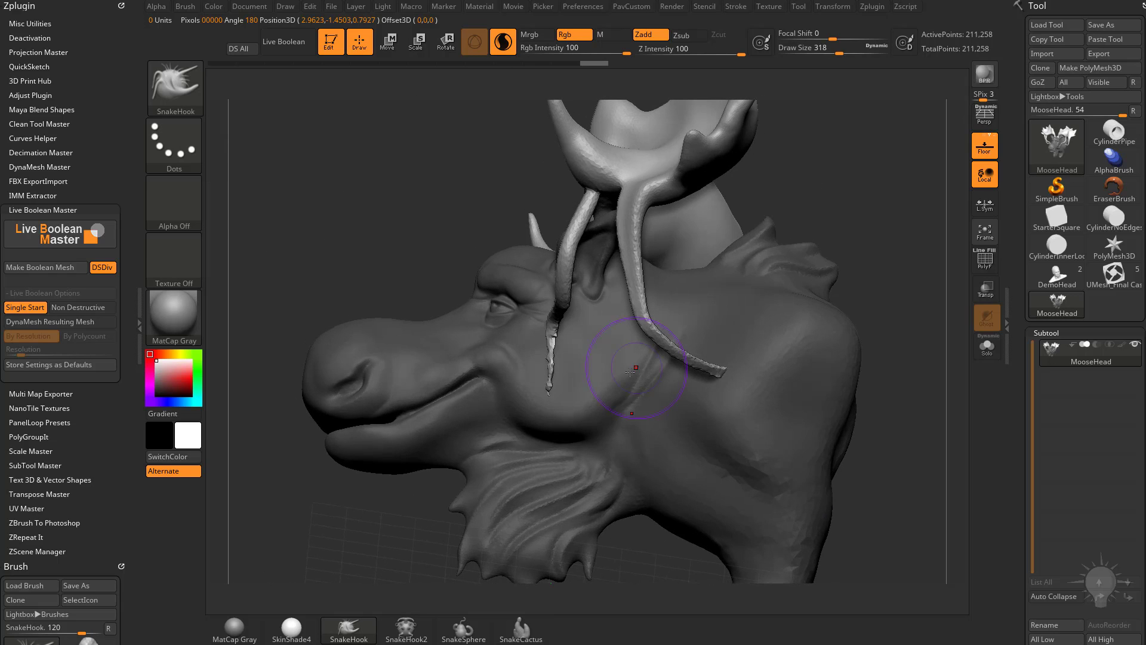
# Clear the mask, thicken the prong tip beside the cheek with the Inflat brush, and refine its shape
pyautogui.moveTo(357, 497); pyautogui.dragTo(436, 453)
pyautogui.press('b')
pyautogui.press('i')
pyautogui.press('n')
pyautogui.press('s')
pyautogui.moveTo(557, 352); pyautogui.dragTo(546, 362)
pyautogui.moveTo(776, 353)
pyautogui.mouseDown()
pyautogui.moveTo(824, 364)
pyautogui.moveTo(716, 376)
pyautogui.moveTo(794, 391)
pyautogui.mouseUp()
pyautogui.moveTo(794, 391)
pyautogui.mouseDown(button='right')
pyautogui.moveTo(679, 358)
pyautogui.moveTo(527, 360)
pyautogui.moveTo(545, 382)
pyautogui.mouseUp(button='right')
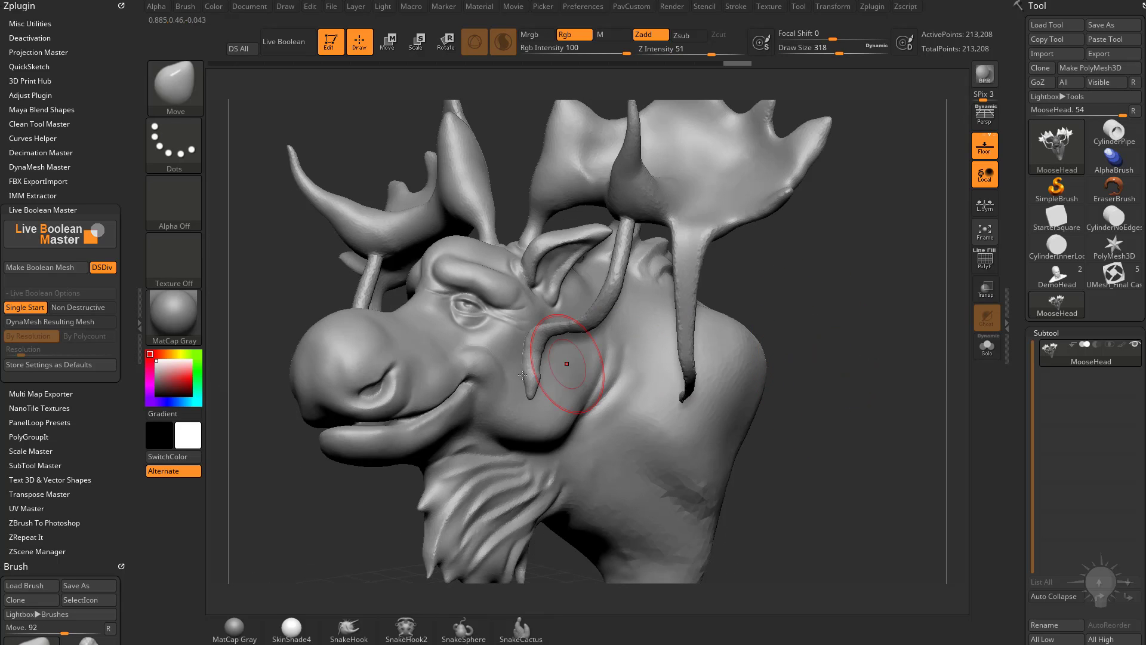
pyautogui.press('shift')
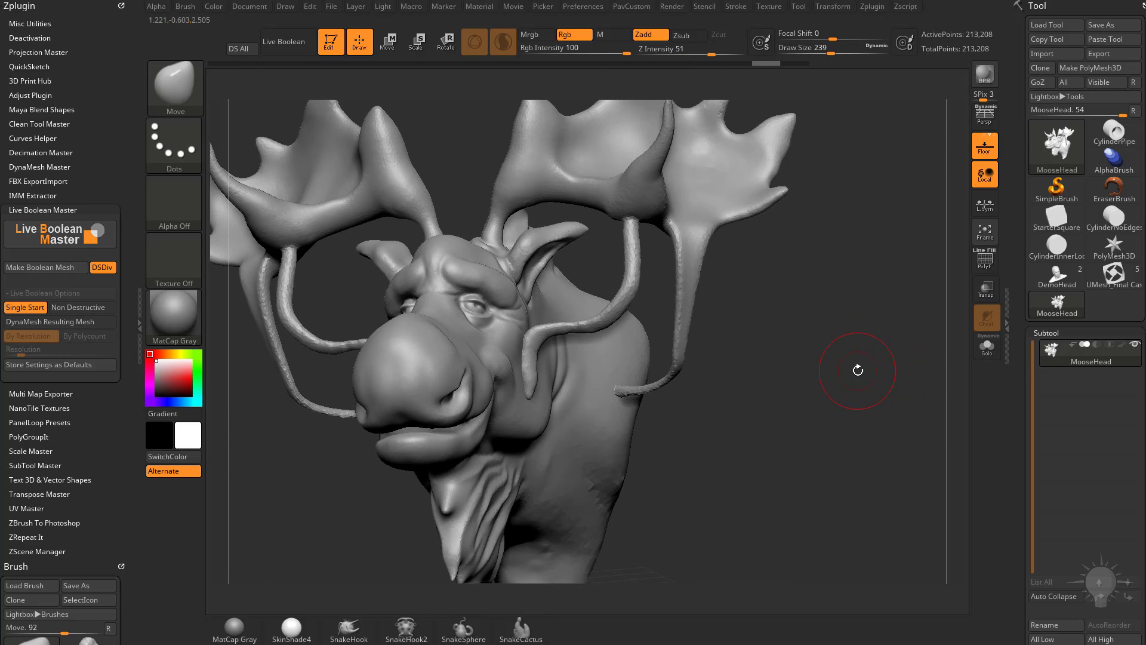
pyautogui.moveTo(854, 369)
pyautogui.mouseDown()
pyautogui.moveTo(831, 353)
pyautogui.moveTo(850, 355)
pyautogui.moveTo(842, 377)
pyautogui.mouseUp()
# Show the gizmo, expand the Polygroups commands, and inspect the antler prongs around the head from several angles
pyautogui.press('w')
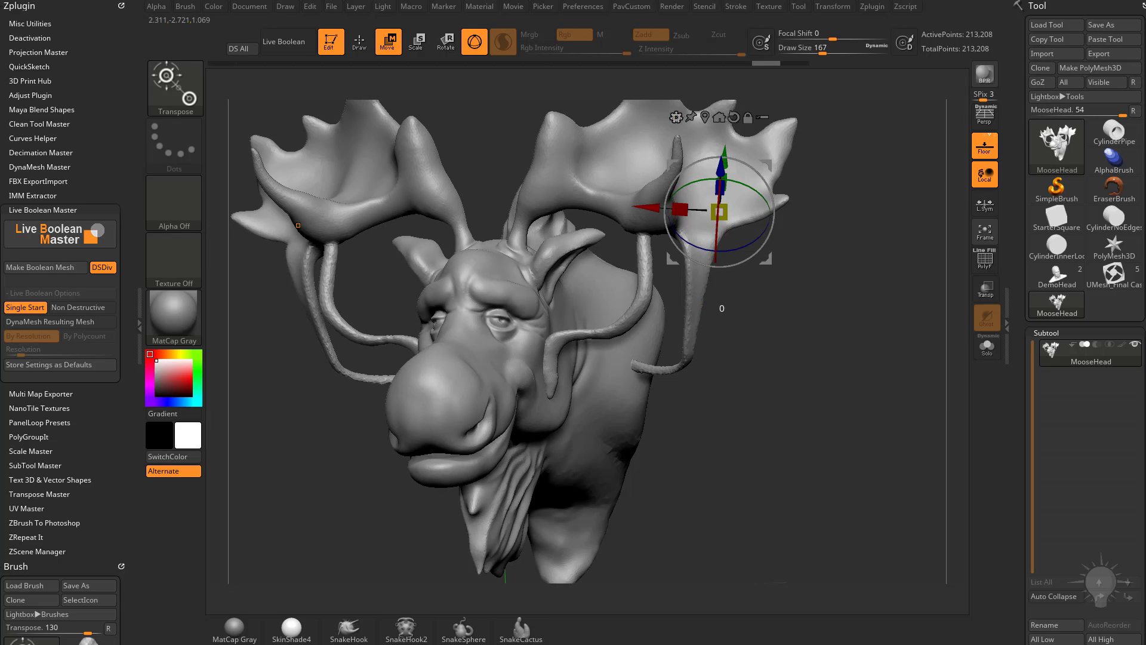
pyautogui.click(675, 117)
pyautogui.moveTo(1028, 314); pyautogui.dragTo(1052, 264)
pyautogui.scroll(-3, 1053, 366)
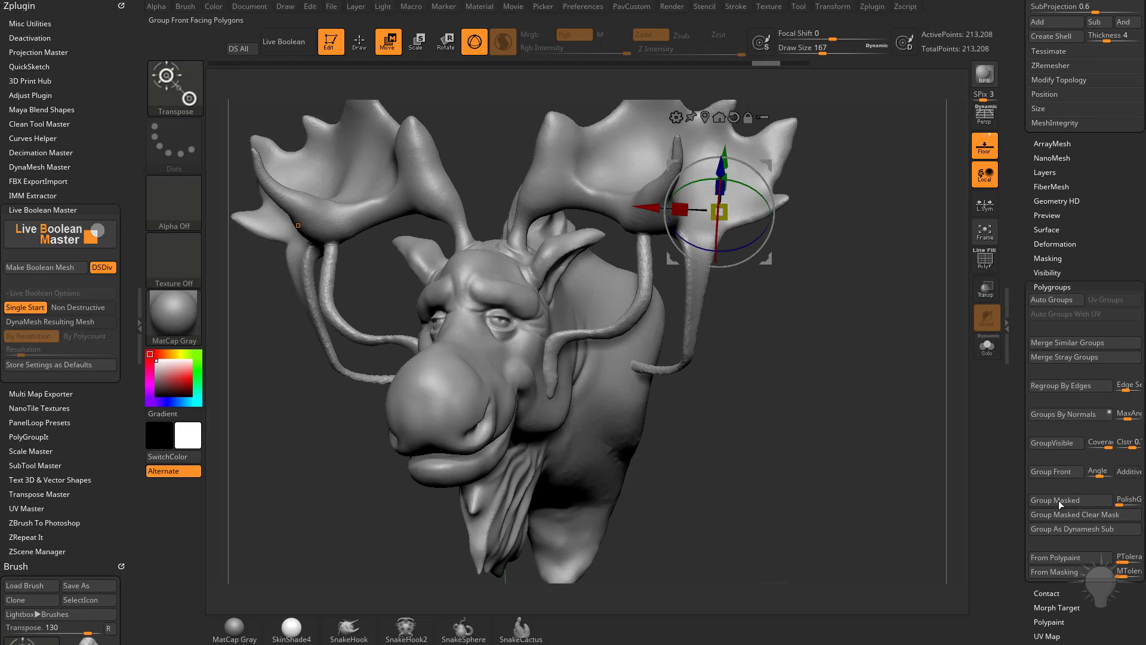
pyautogui.moveTo(828, 347); pyautogui.dragTo(704, 395)
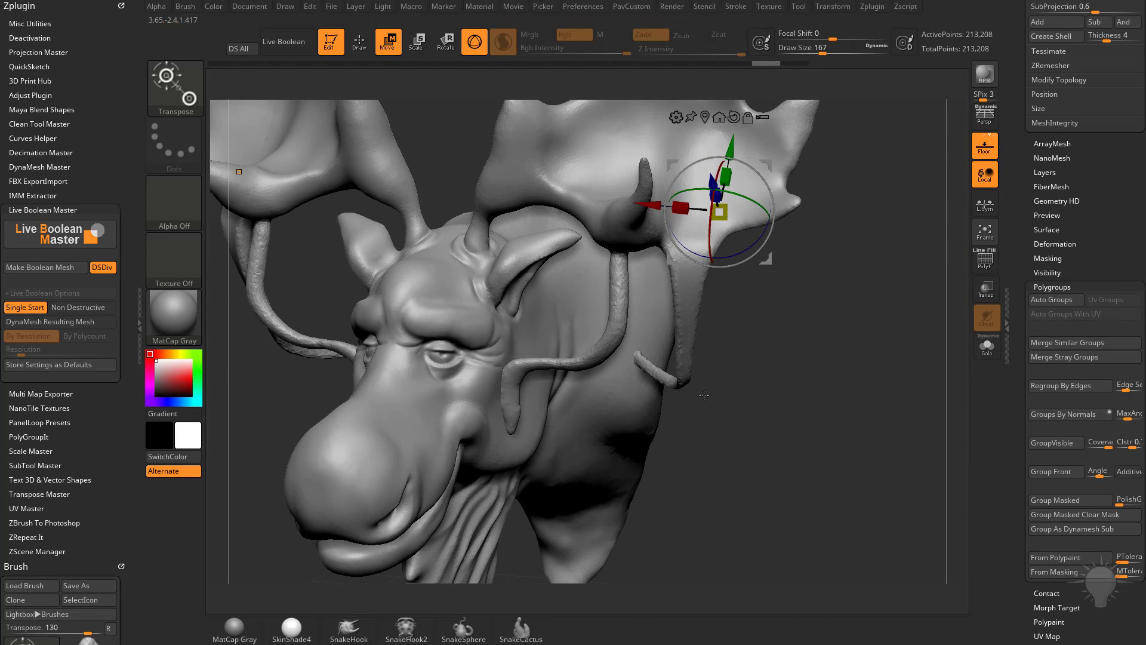
pyautogui.moveTo(770, 426); pyautogui.dragTo(609, 323)
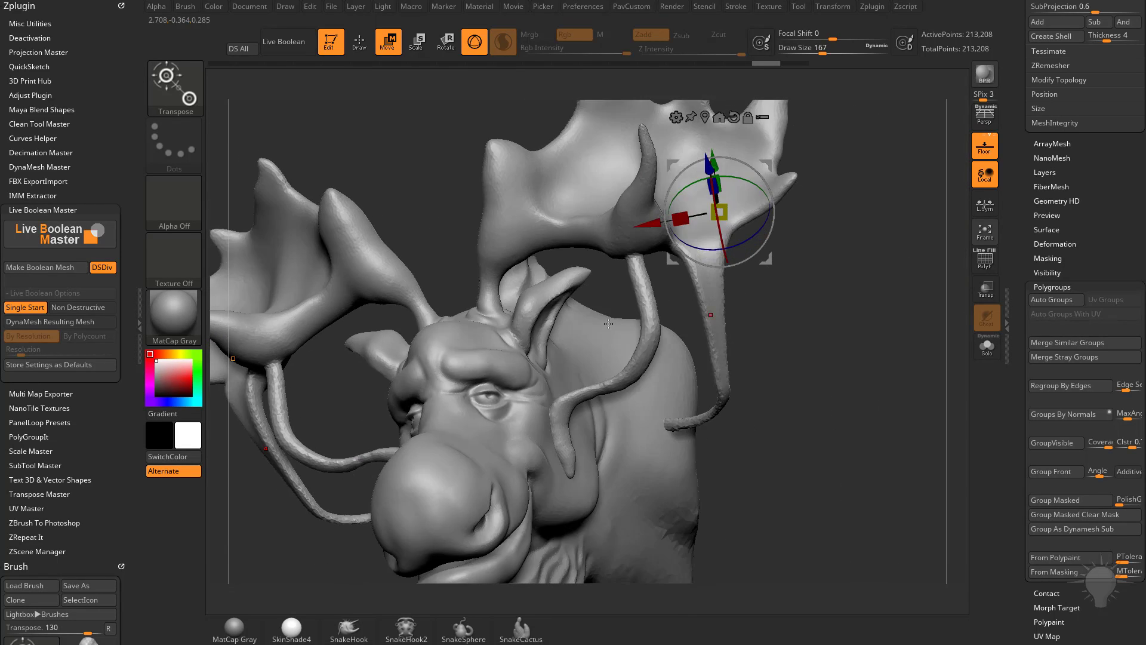
pyautogui.keyDown('alt'); pyautogui.moveTo(844, 350); pyautogui.dragTo(858, 322); pyautogui.keyUp('alt')
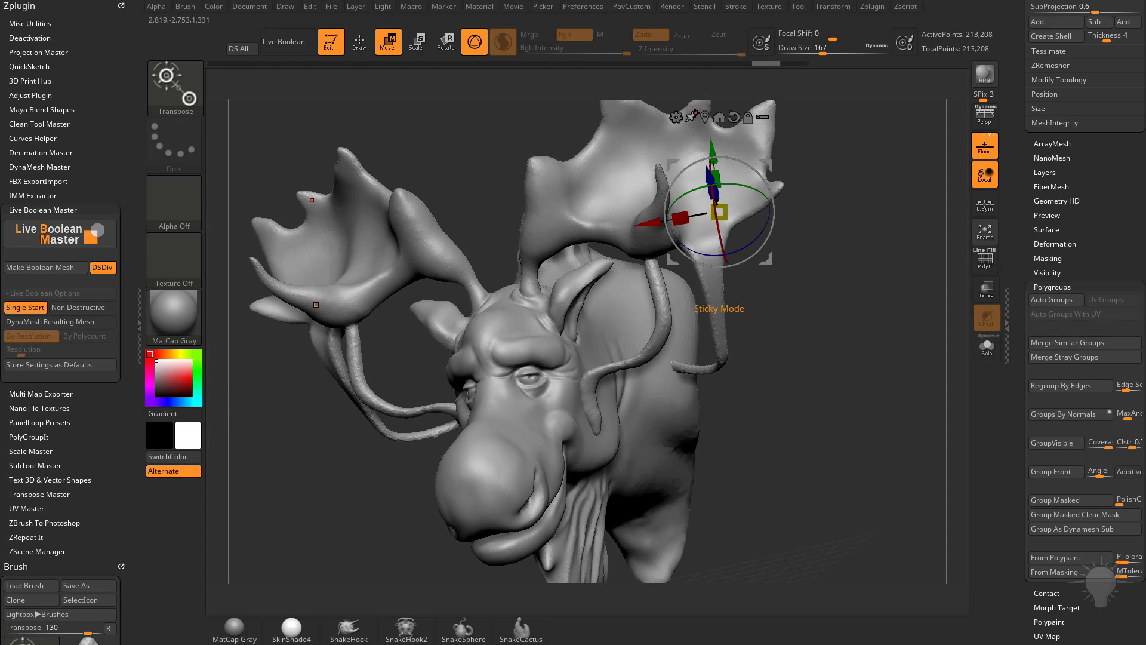
pyautogui.click(677, 117)
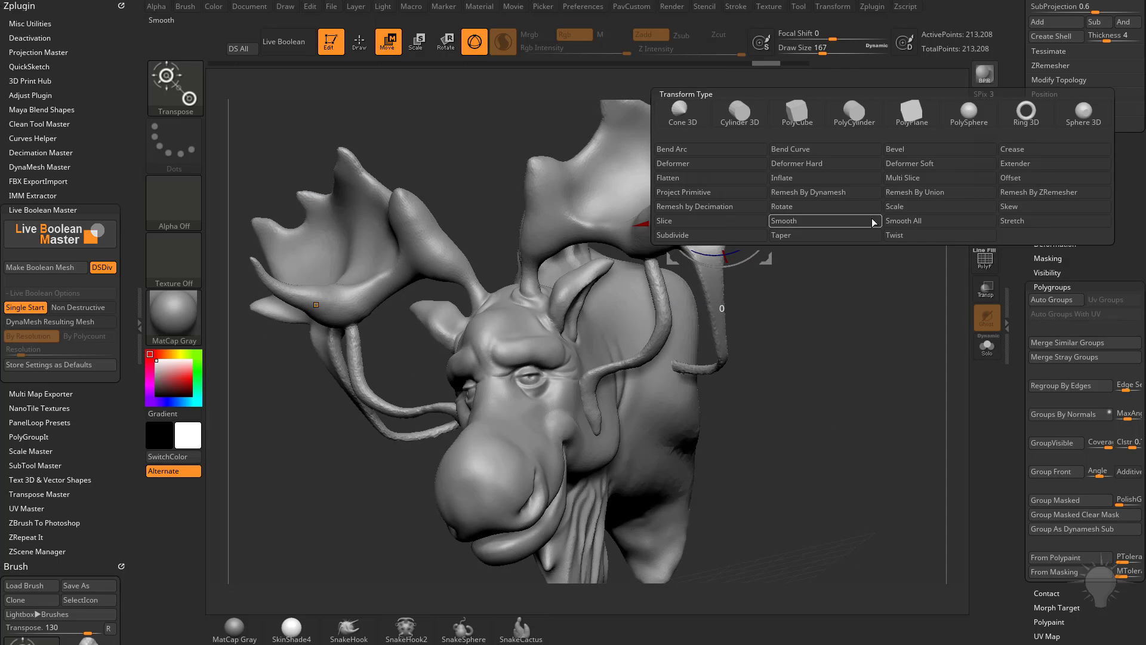
pyautogui.click(915, 193)
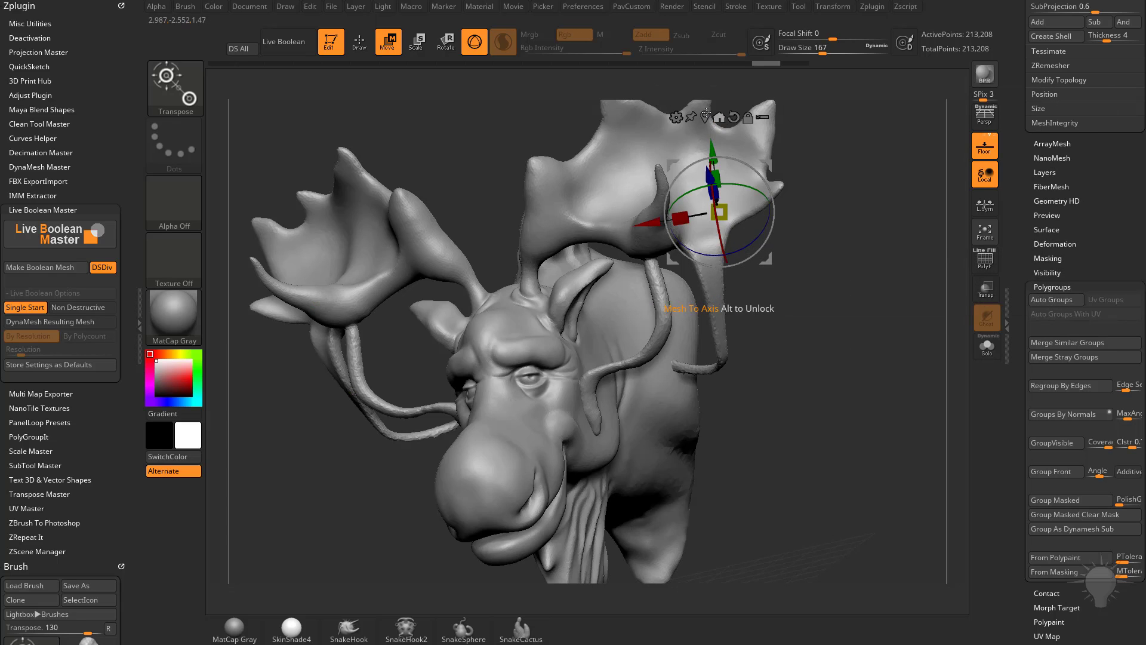
pyautogui.click(677, 116)
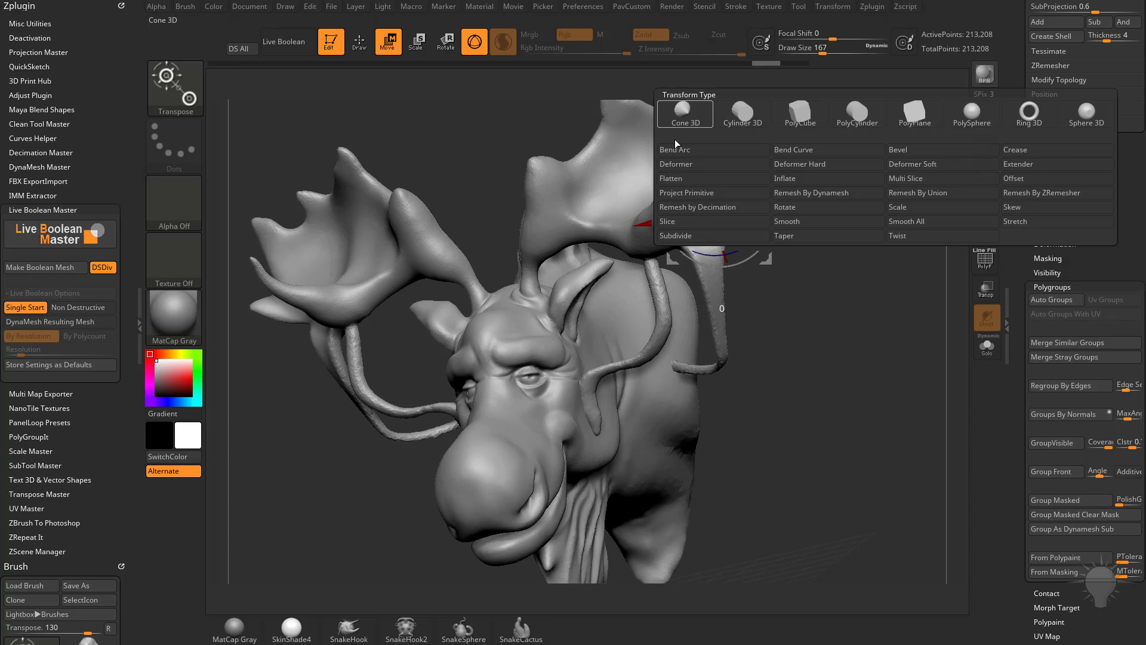
pyautogui.click(900, 222)
pyautogui.click(833, 7)
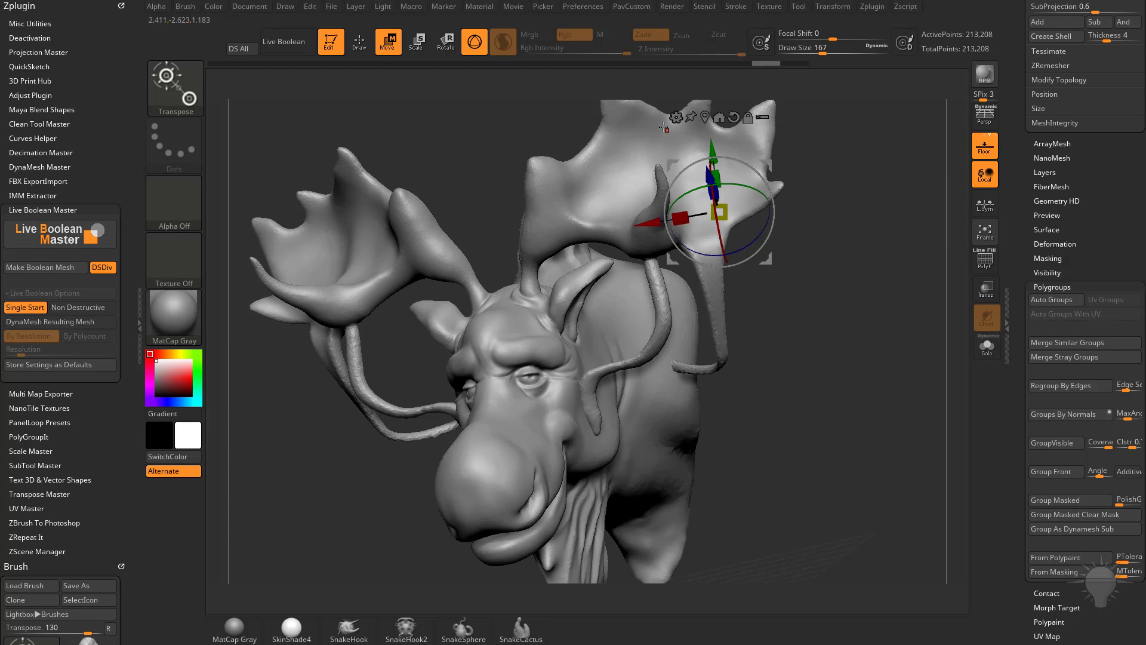
# Apply the Remesh By Union deformer to the moose head and accept the result
pyautogui.click(675, 117)
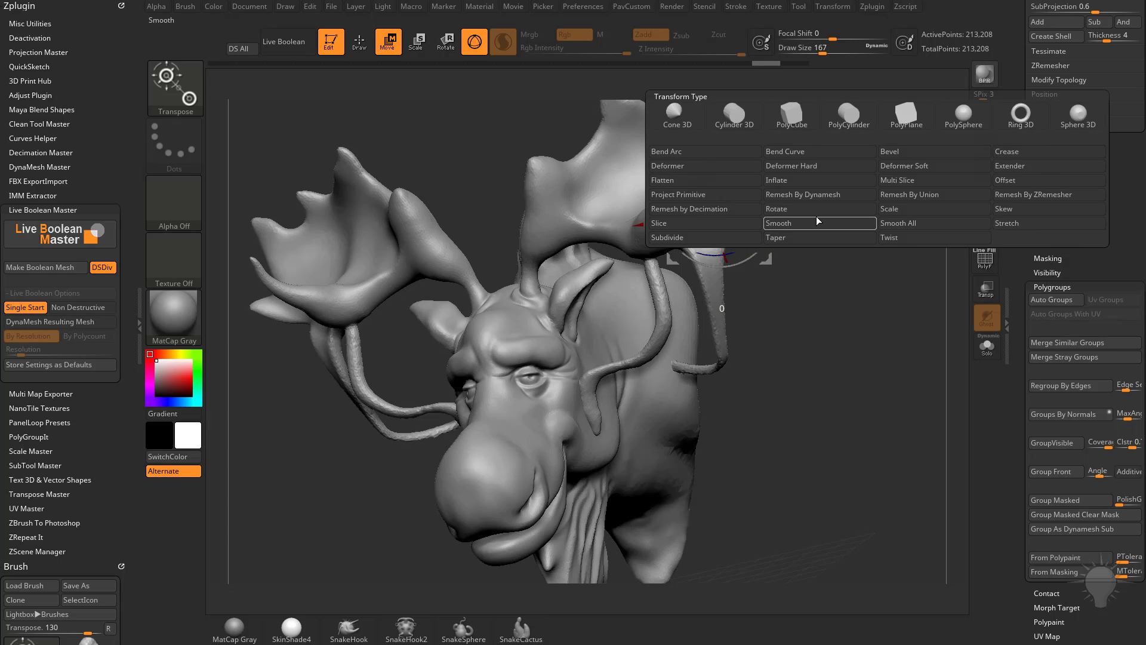
pyautogui.click(901, 195)
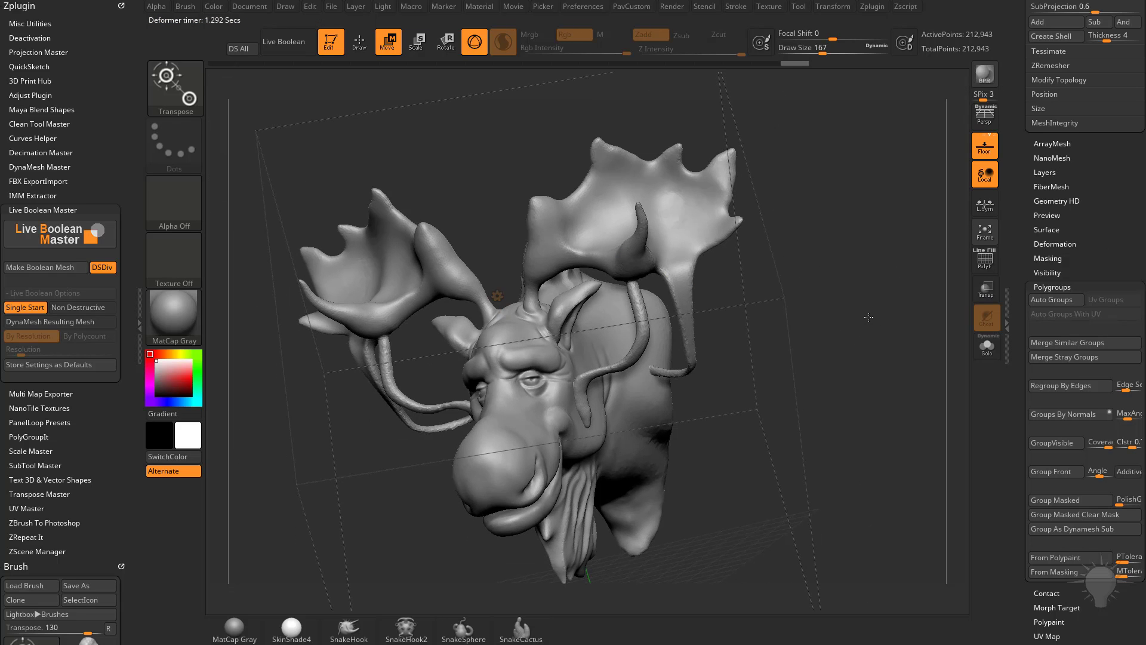
pyautogui.moveTo(869, 317); pyautogui.dragTo(857, 353)
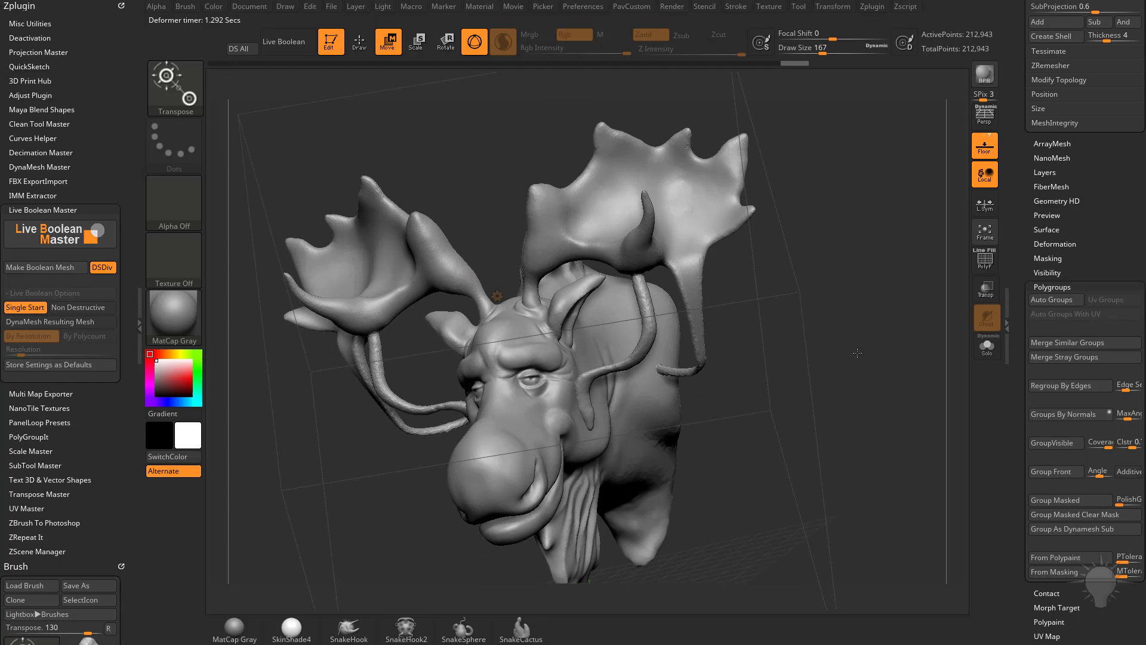
pyautogui.click(497, 296)
pyautogui.click(725, 297)
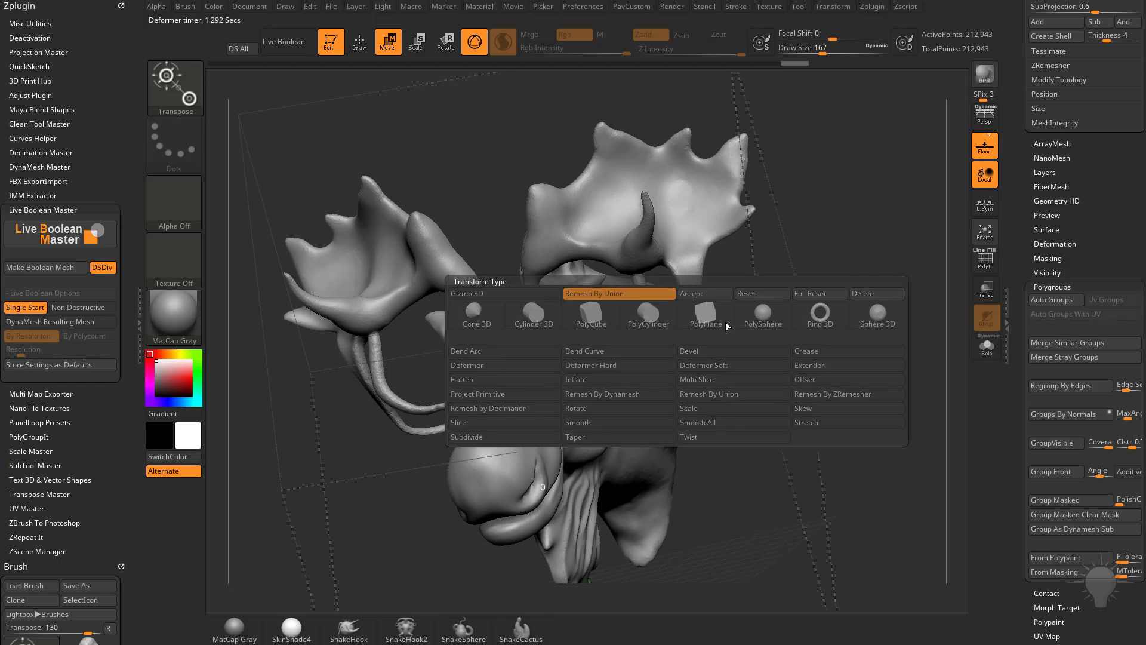
# Display the polygon wireframe, return to Draw mode, and adjust the inner prong near the cheek with the Move brush
pyautogui.hotkey('shift', 'f')
pyautogui.moveTo(817, 313)
pyautogui.mouseDown()
pyautogui.moveTo(864, 324)
pyautogui.moveTo(800, 309)
pyautogui.moveTo(874, 362)
pyautogui.moveTo(572, 264)
pyautogui.moveTo(500, 303)
pyautogui.moveTo(538, 364)
pyautogui.mouseUp()
pyautogui.press('q')
pyautogui.moveTo(835, 337); pyautogui.dragTo(573, 280)
pyautogui.moveTo(546, 334); pyautogui.dragTo(525, 310)
pyautogui.moveTo(328, 235)
pyautogui.mouseDown()
pyautogui.moveTo(549, 348)
pyautogui.moveTo(548, 373)
pyautogui.moveTo(567, 349)
pyautogui.mouseUp()
# Smooth the antler prongs around the areas where they meet the moose's head and neck
pyautogui.moveTo(909, 153)
pyautogui.mouseDown()
pyautogui.moveTo(839, 174)
pyautogui.moveTo(836, 206)
pyautogui.mouseUp()
pyautogui.moveTo(802, 358)
pyautogui.keyDown('shift'); pyautogui.mouseDown()
pyautogui.moveTo(817, 341)
pyautogui.moveTo(794, 339)
pyautogui.mouseUp(); pyautogui.keyUp('shift')
pyautogui.moveTo(915, 224); pyautogui.dragTo(955, 250)
pyautogui.keyDown('shift'); pyautogui.moveTo(791, 337); pyautogui.dragTo(812, 340); pyautogui.keyUp('shift')
pyautogui.moveTo(905, 325)
pyautogui.mouseDown()
pyautogui.moveTo(857, 331)
pyautogui.moveTo(800, 309)
pyautogui.moveTo(714, 330)
pyautogui.mouseUp()
# With Draw Size 128, smooth the inner prong's bend and its junction with the moose's cheek
pyautogui.press('s')
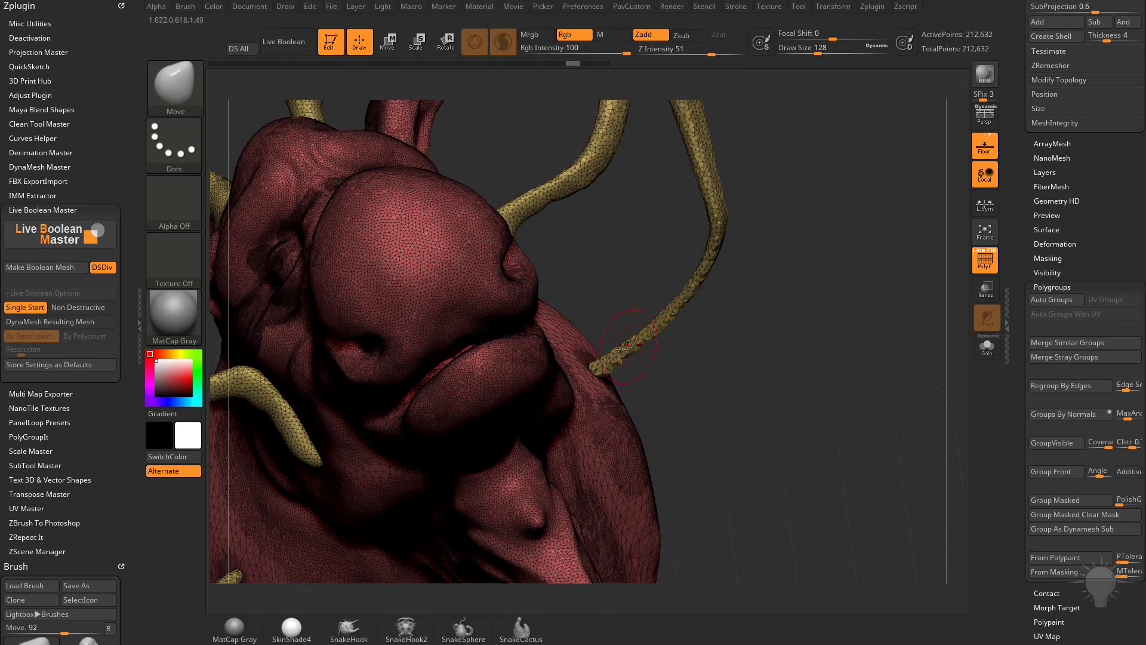
pyautogui.press('shift')
pyautogui.moveTo(679, 363)
pyautogui.mouseDown()
pyautogui.moveTo(603, 358)
pyautogui.moveTo(763, 356)
pyautogui.moveTo(745, 338)
pyautogui.moveTo(681, 334)
pyautogui.mouseUp()
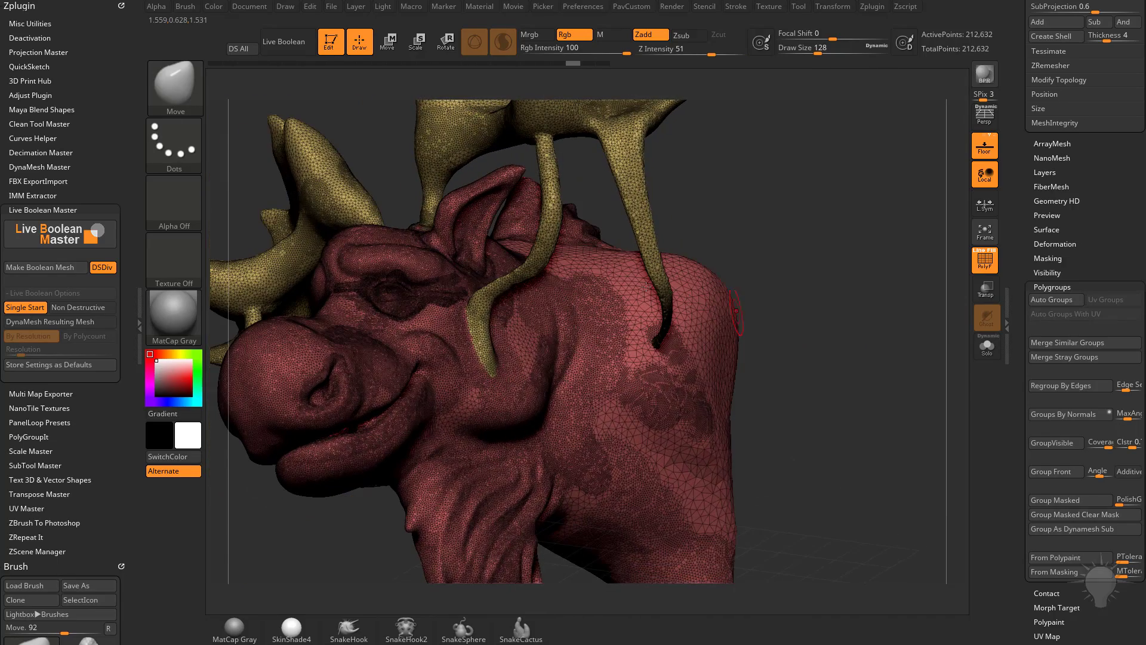
pyautogui.moveTo(480, 304)
pyautogui.keyDown('shift'); pyautogui.mouseDown()
pyautogui.moveTo(486, 343)
pyautogui.moveTo(480, 328)
pyautogui.mouseUp(); pyautogui.keyUp('shift')
pyautogui.moveTo(826, 229)
pyautogui.mouseDown()
pyautogui.moveTo(830, 287)
pyautogui.moveTo(464, 385)
pyautogui.mouseUp()
pyautogui.press('shift')
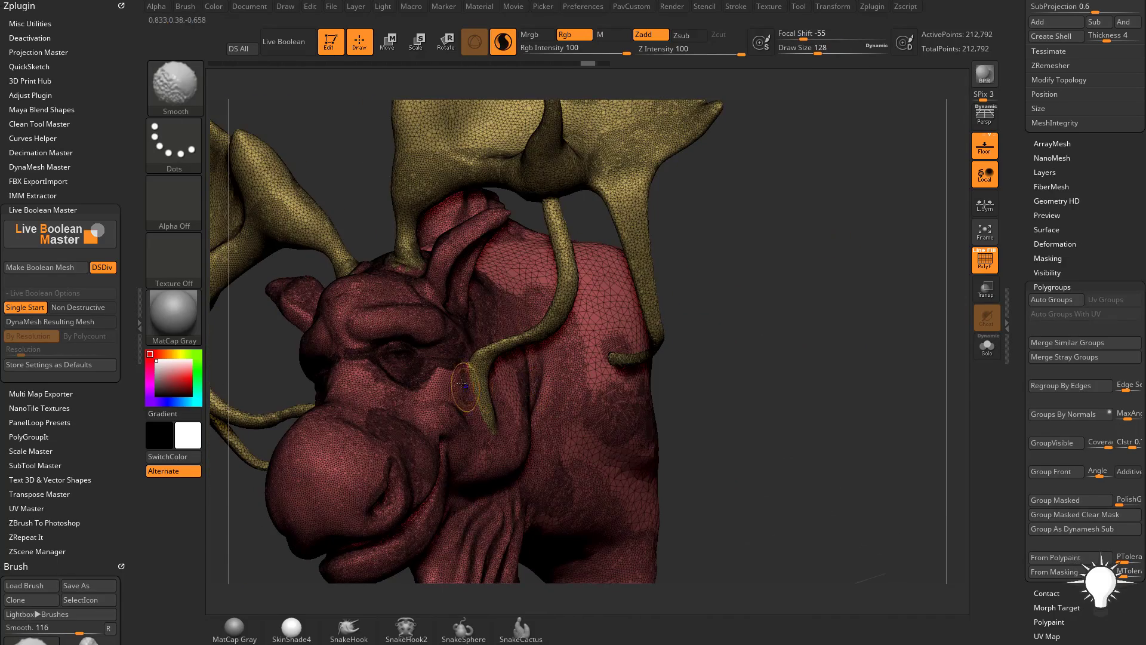
pyautogui.moveTo(659, 382); pyautogui.dragTo(498, 379)
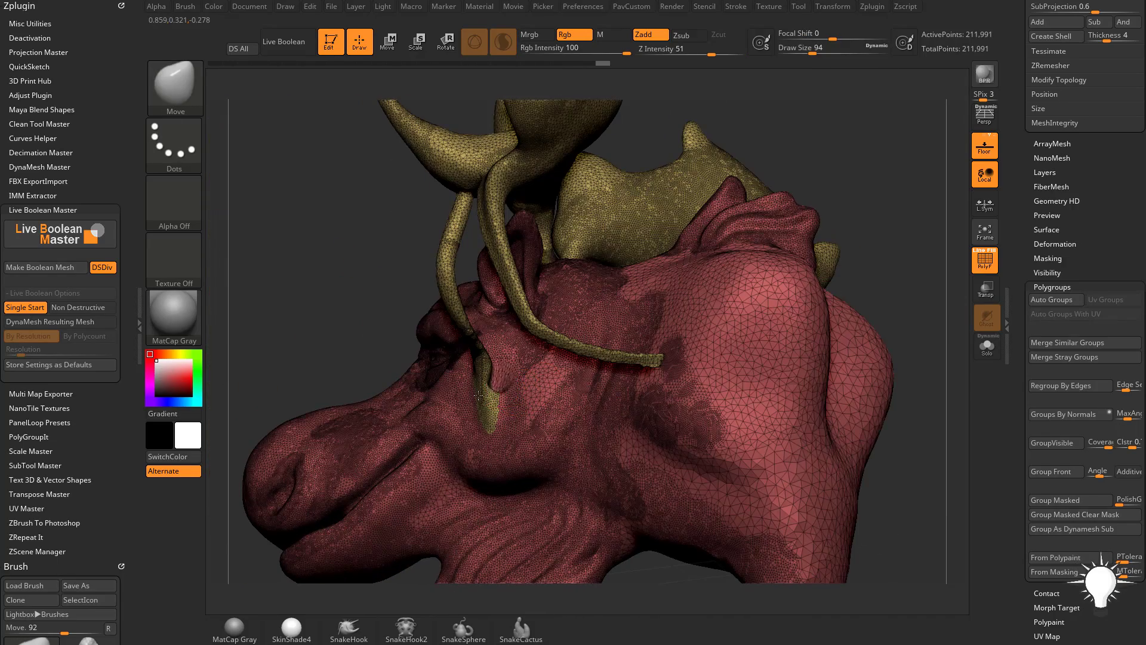